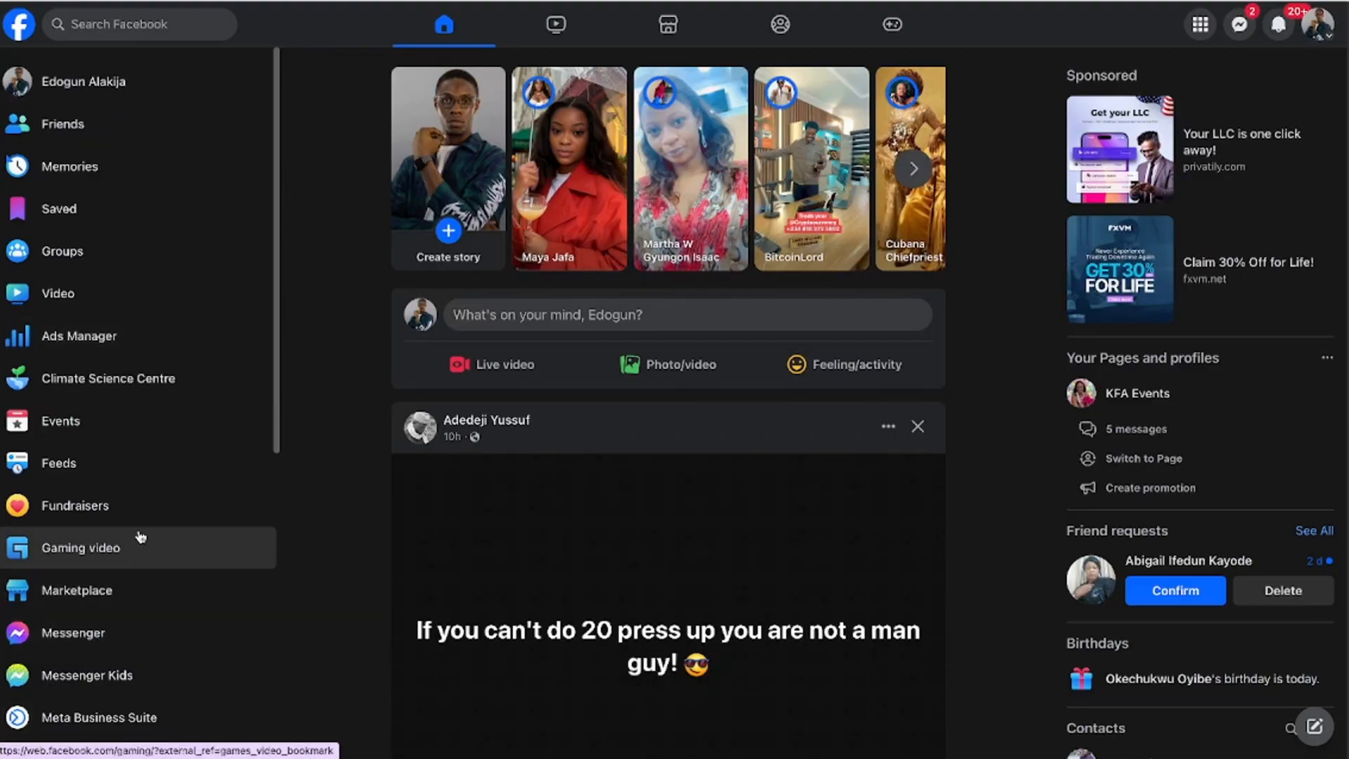
Open the Groups section of the account from the home feed
scroll(172, 411, "down", 5)
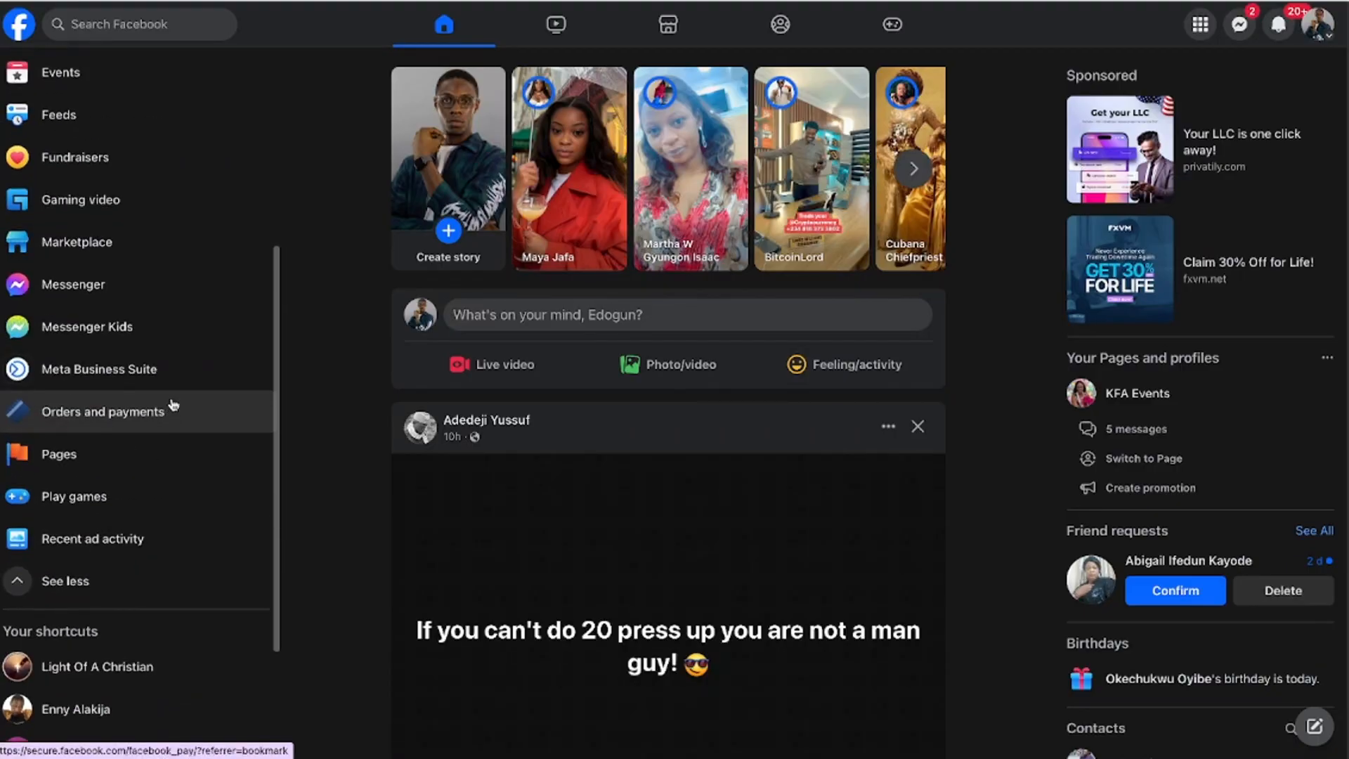
scroll(172, 411, "up", 5)
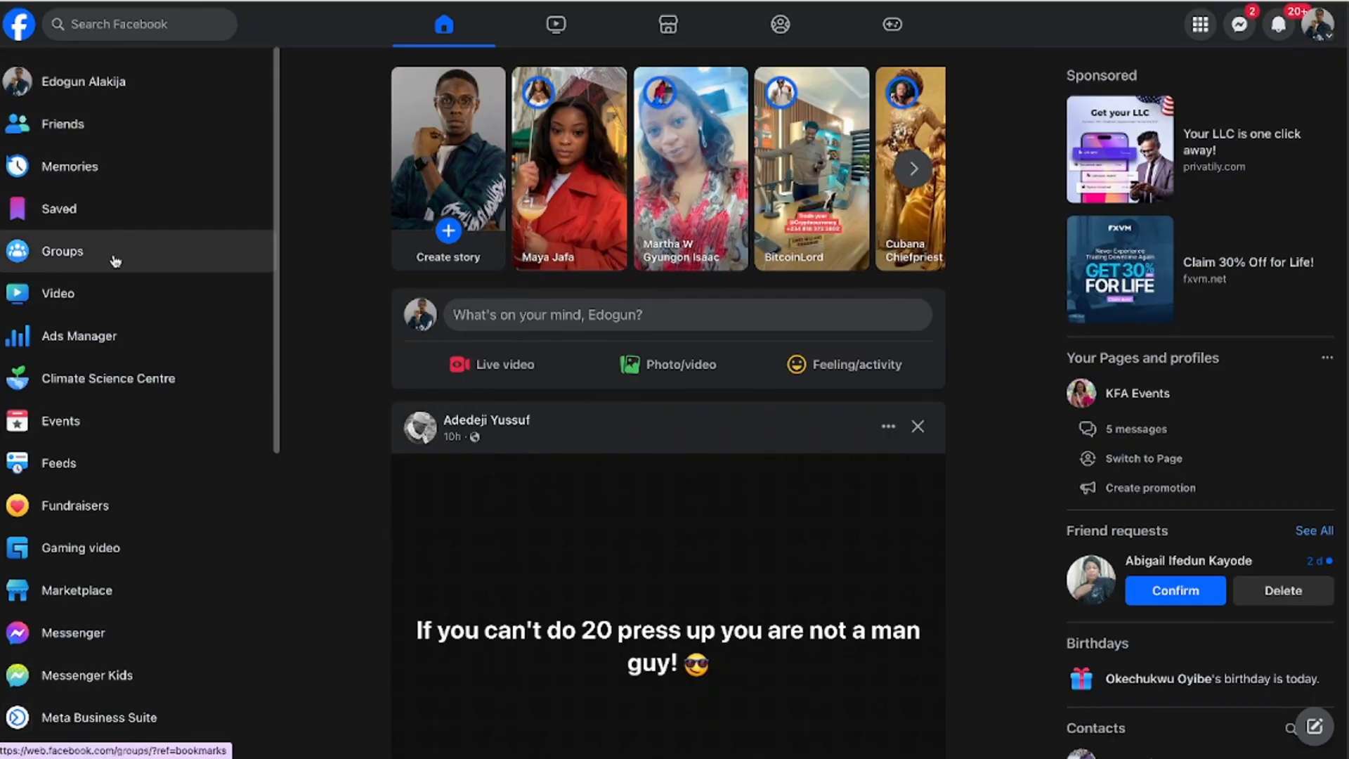
left_click(229, 246)
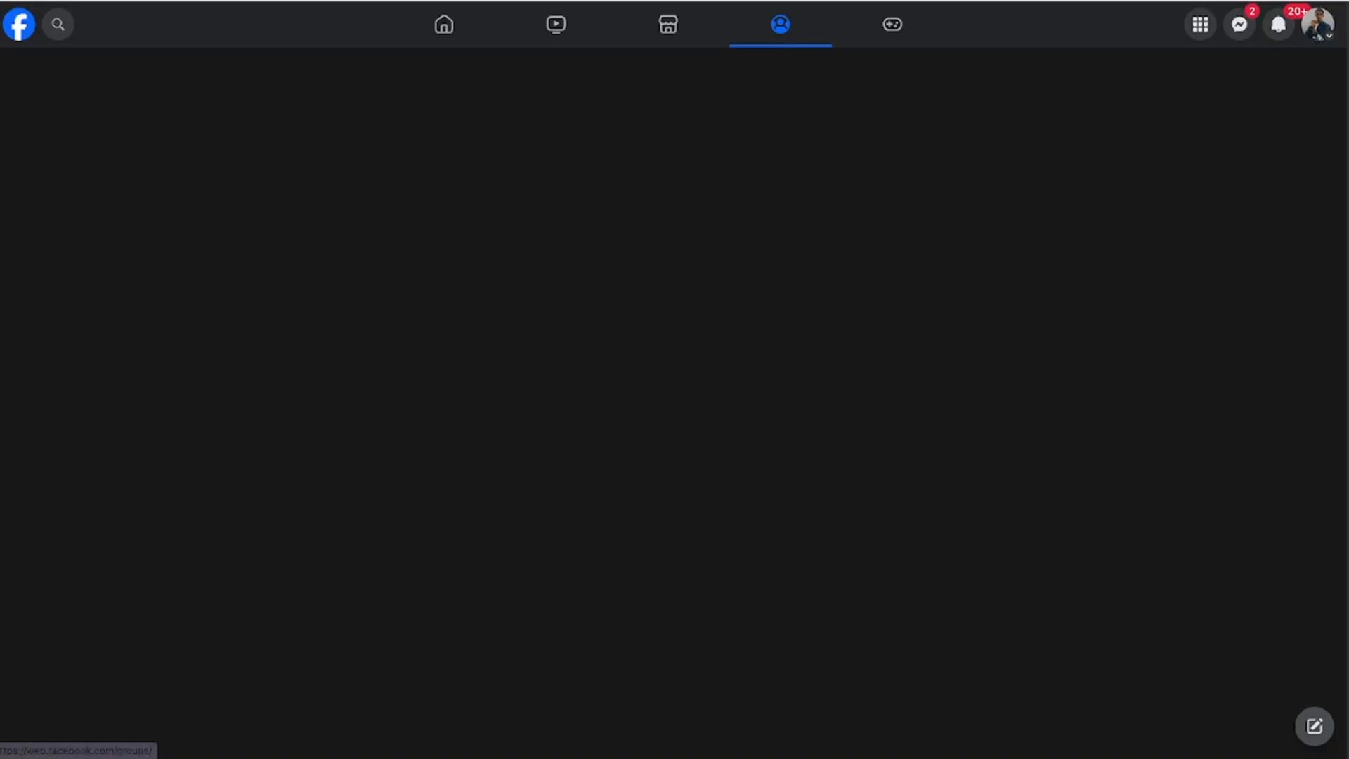
left_click(67, 1)
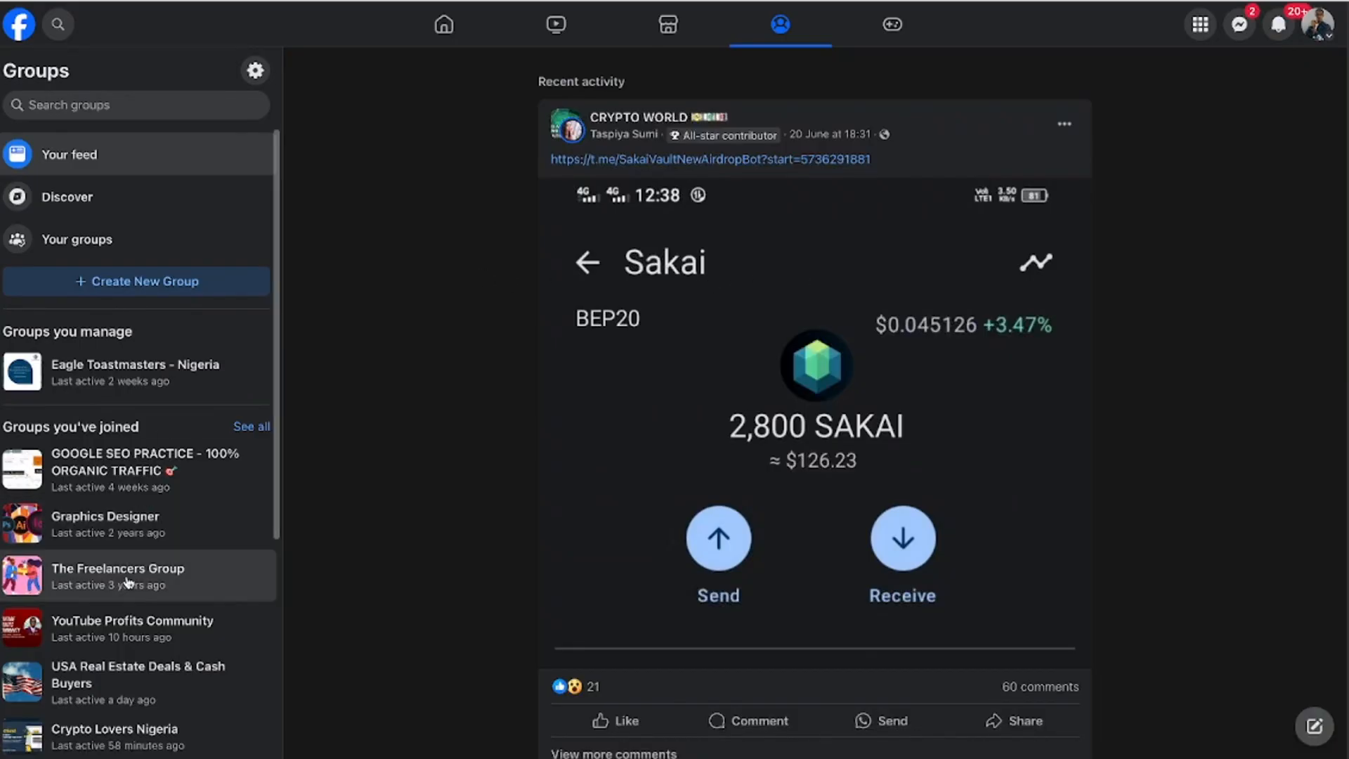
Look through the lists of managed and joined groups
scroll(127, 587, "down", 2)
scroll(176, 435, "up", 2)
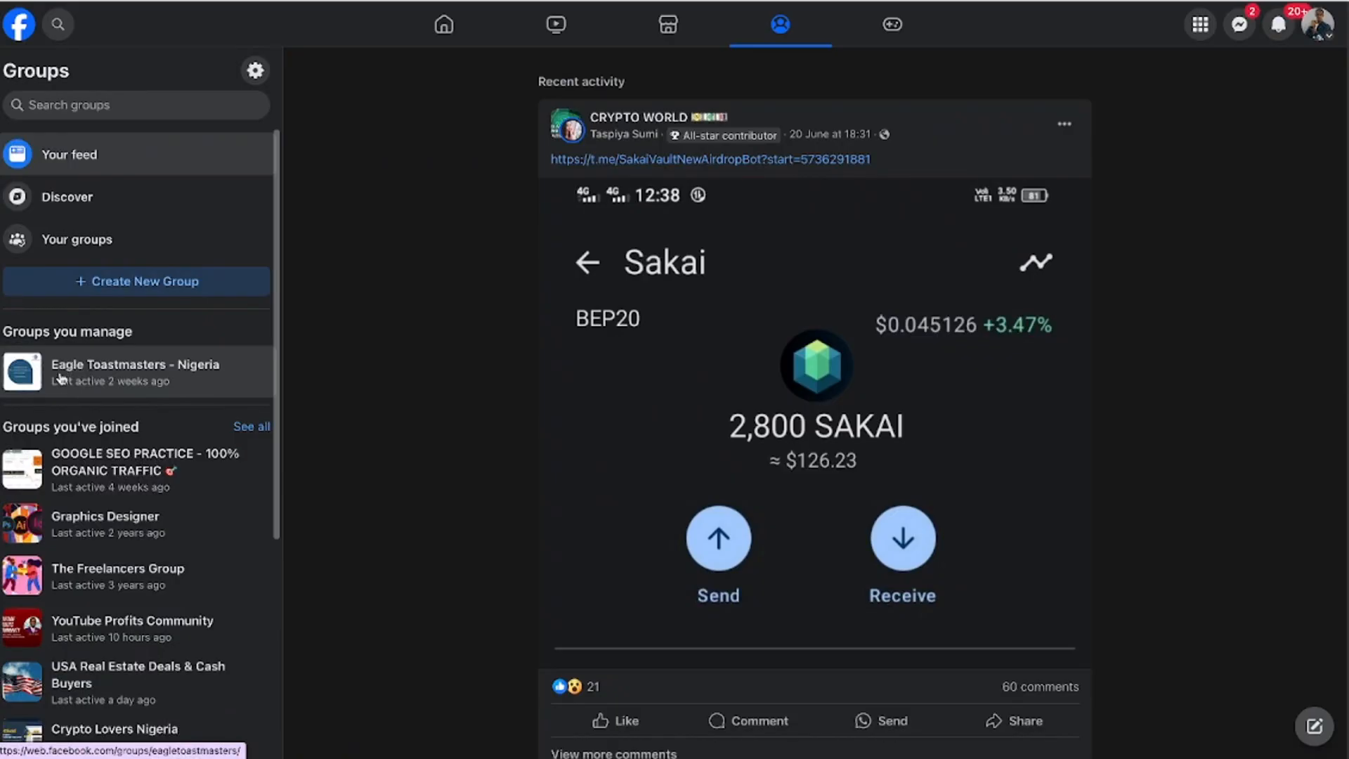
scroll(86, 534, "down", 3)
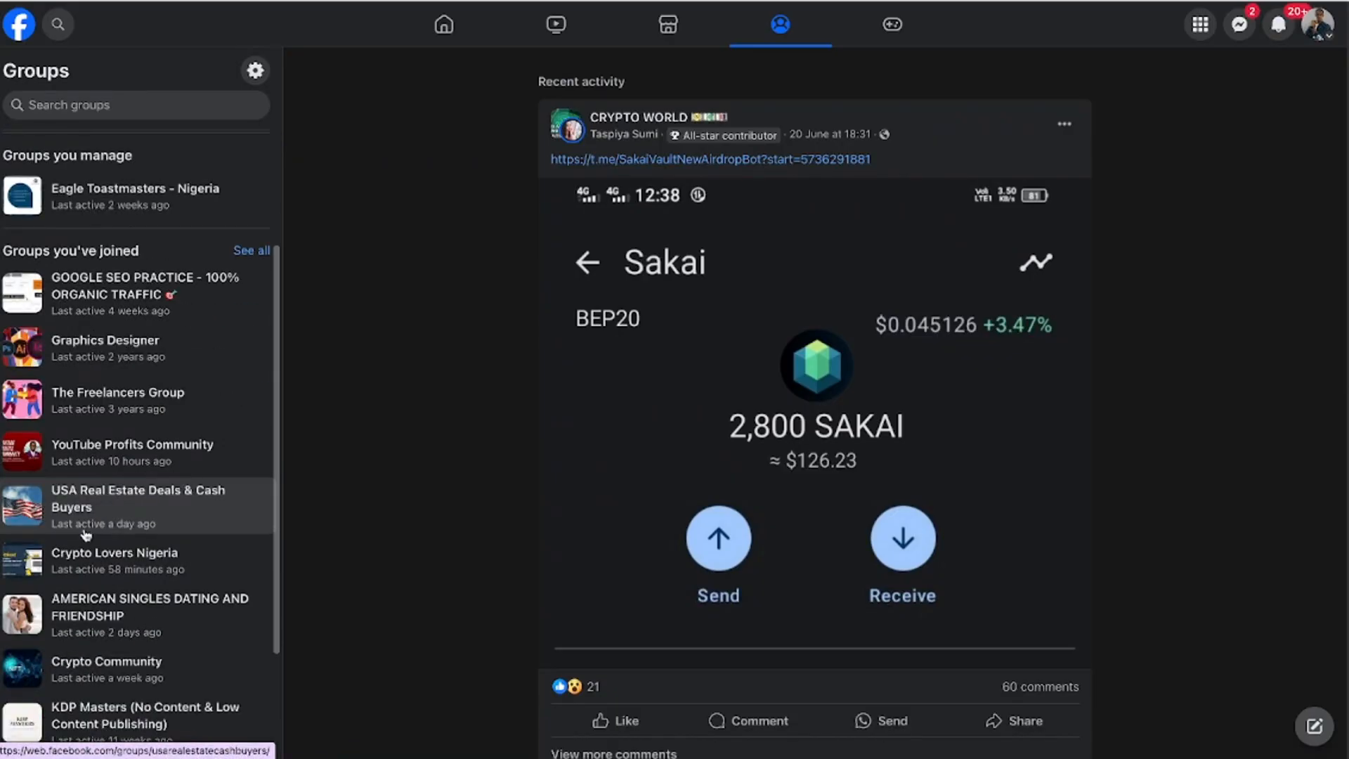
scroll(85, 534, "down", 1)
scroll(15, 471, "down", 2)
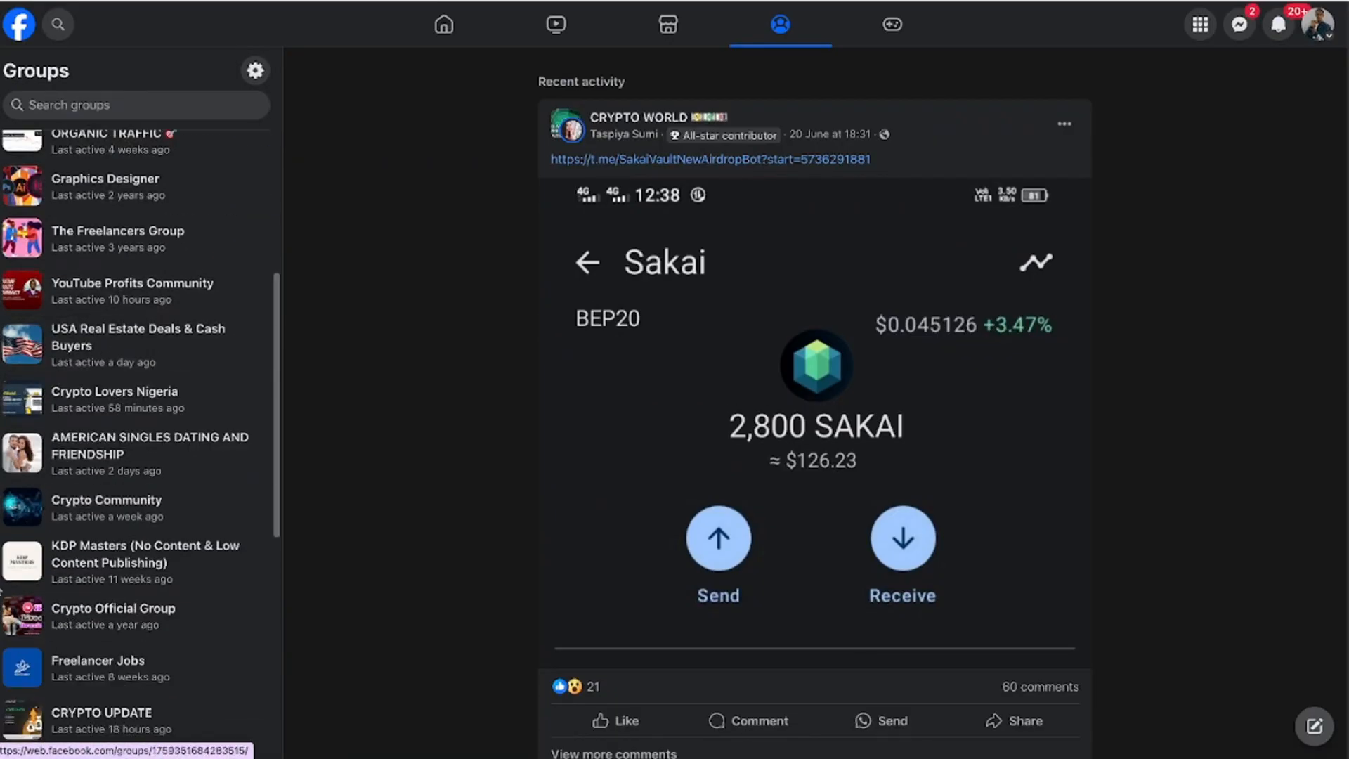
scroll(3, 592, "down", 4)
scroll(92, 492, "up", 7)
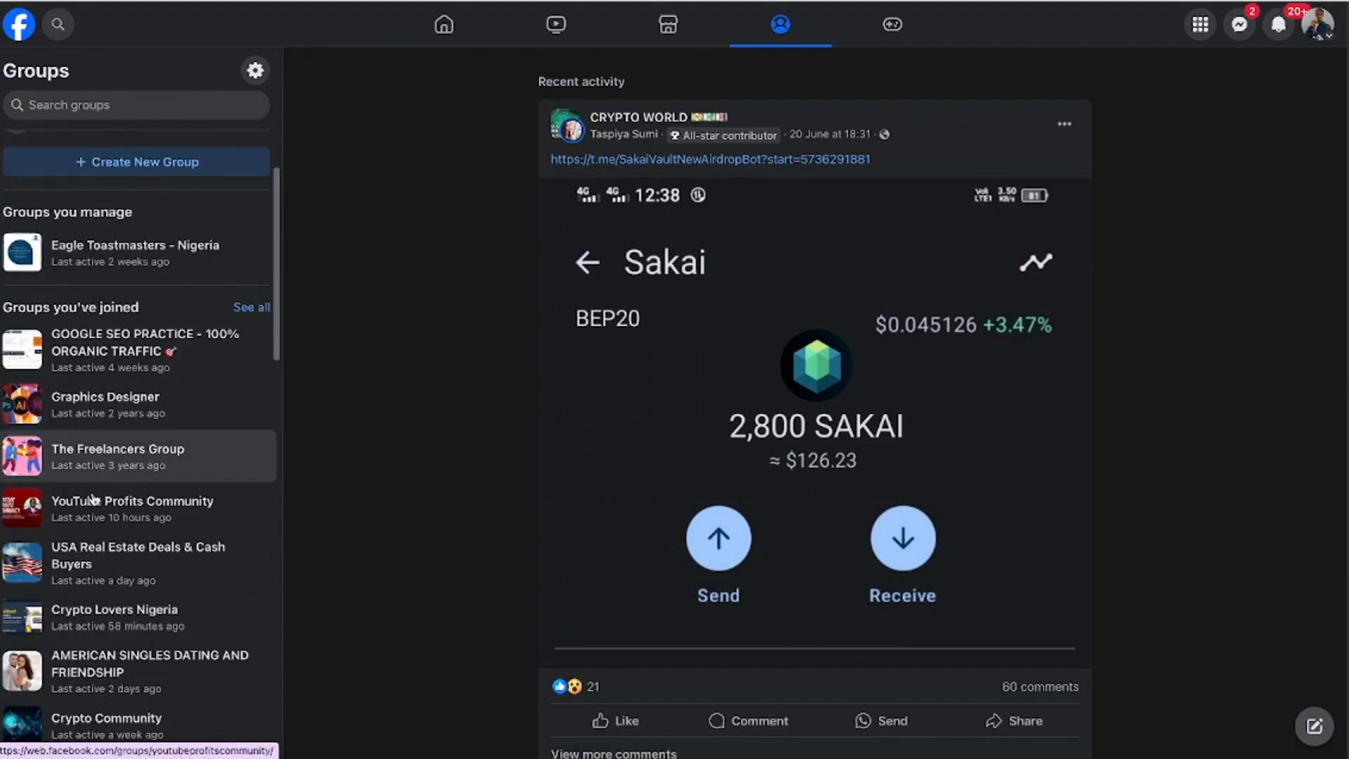
scroll(91, 499, "down", 3)
scroll(127, 551, "down", 2)
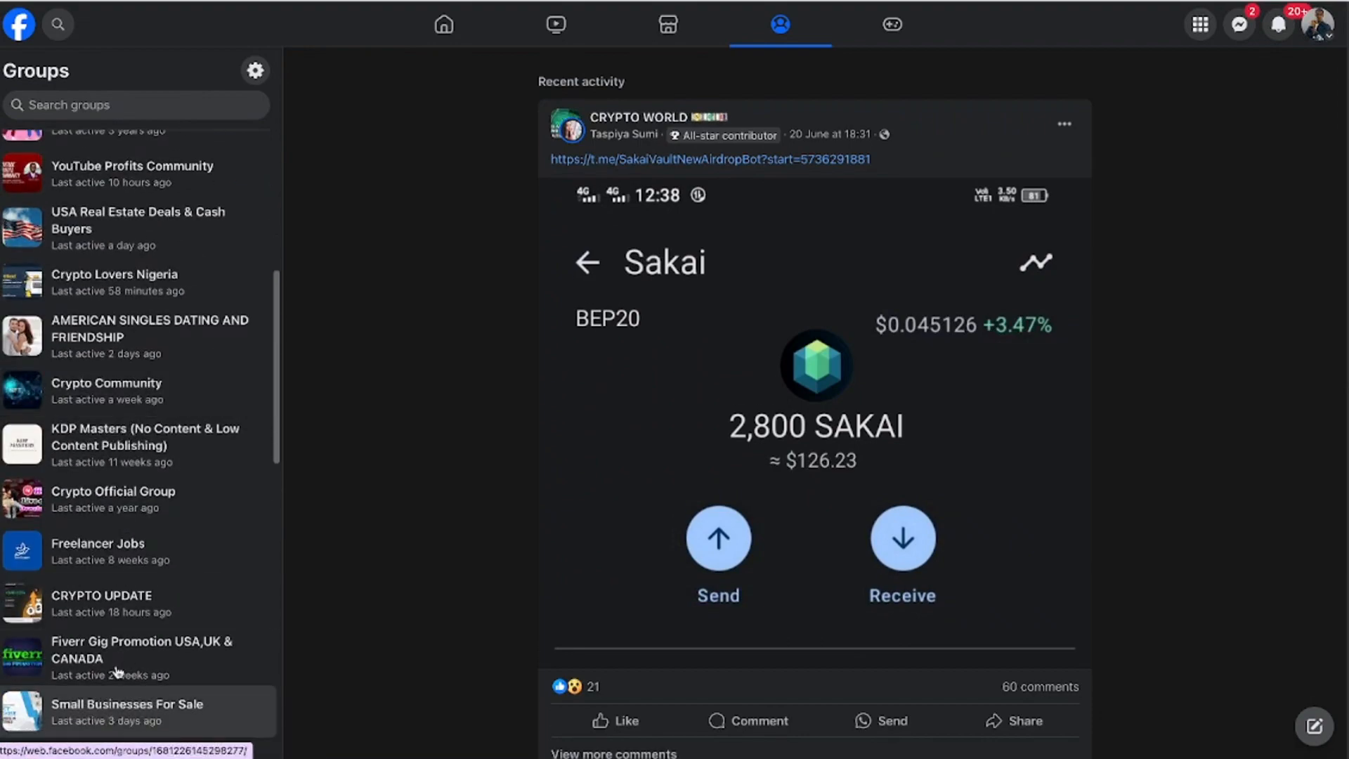
Open the CRYPTO UPDATE group and look over its discussion page
left_click(127, 601)
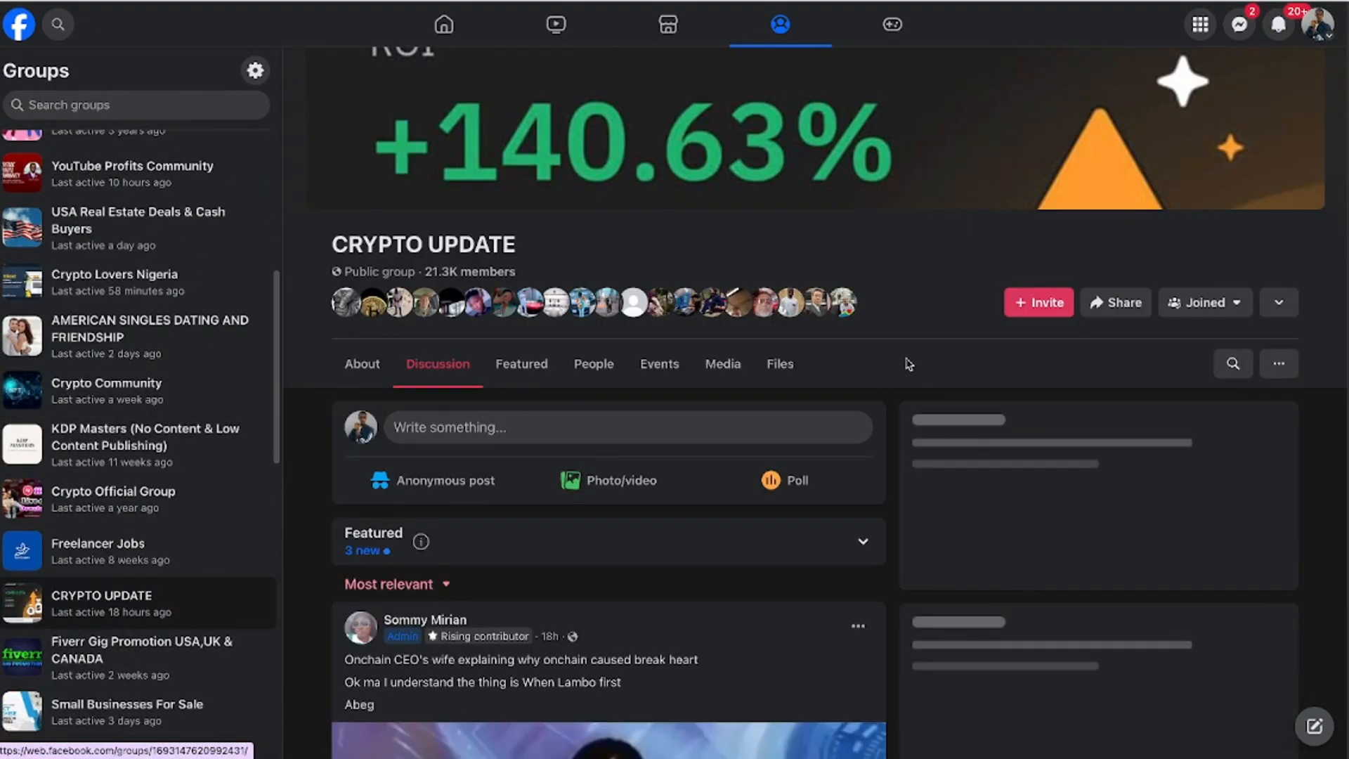
scroll(640, 367, "down", 10)
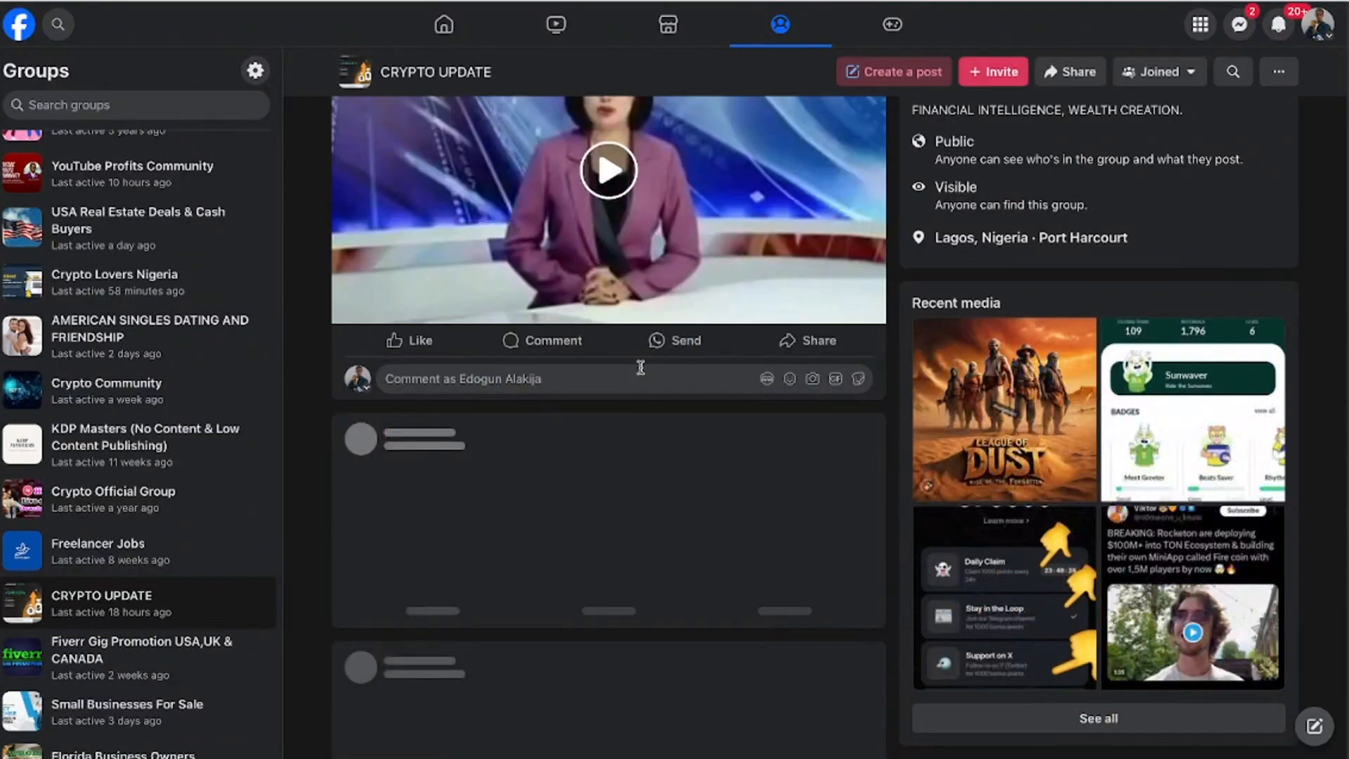
scroll(640, 367, "up", 10)
scroll(10, 404, "up", 6)
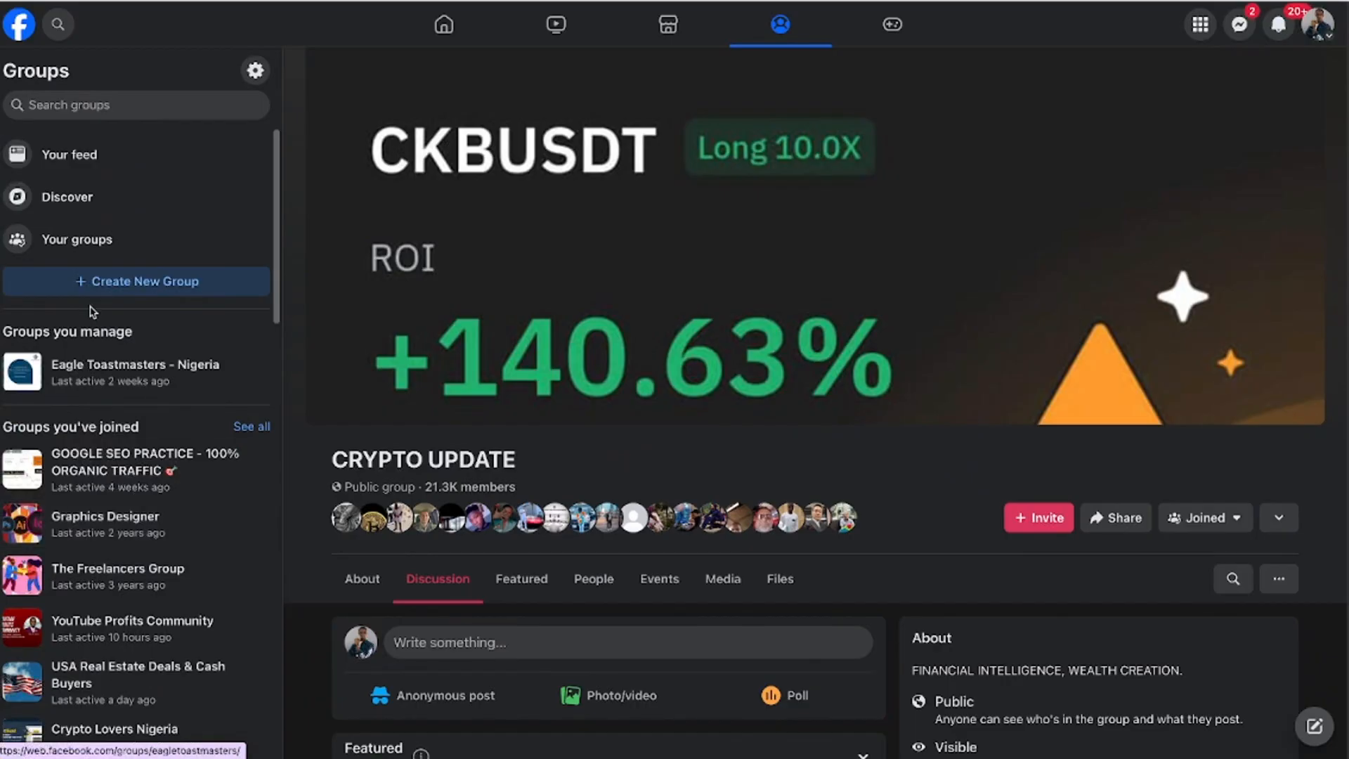
Start creating a new group and name it Christianlighters
left_click(155, 290)
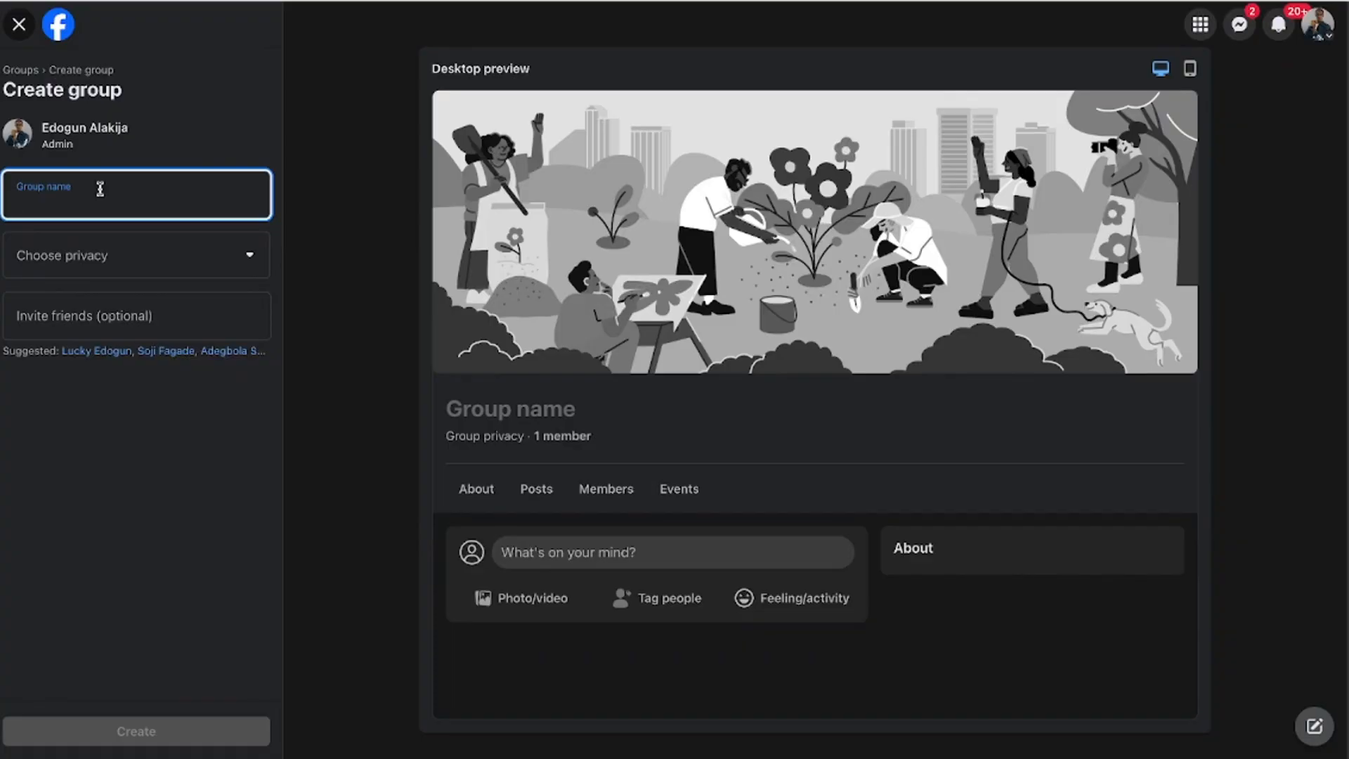
type("Cr")
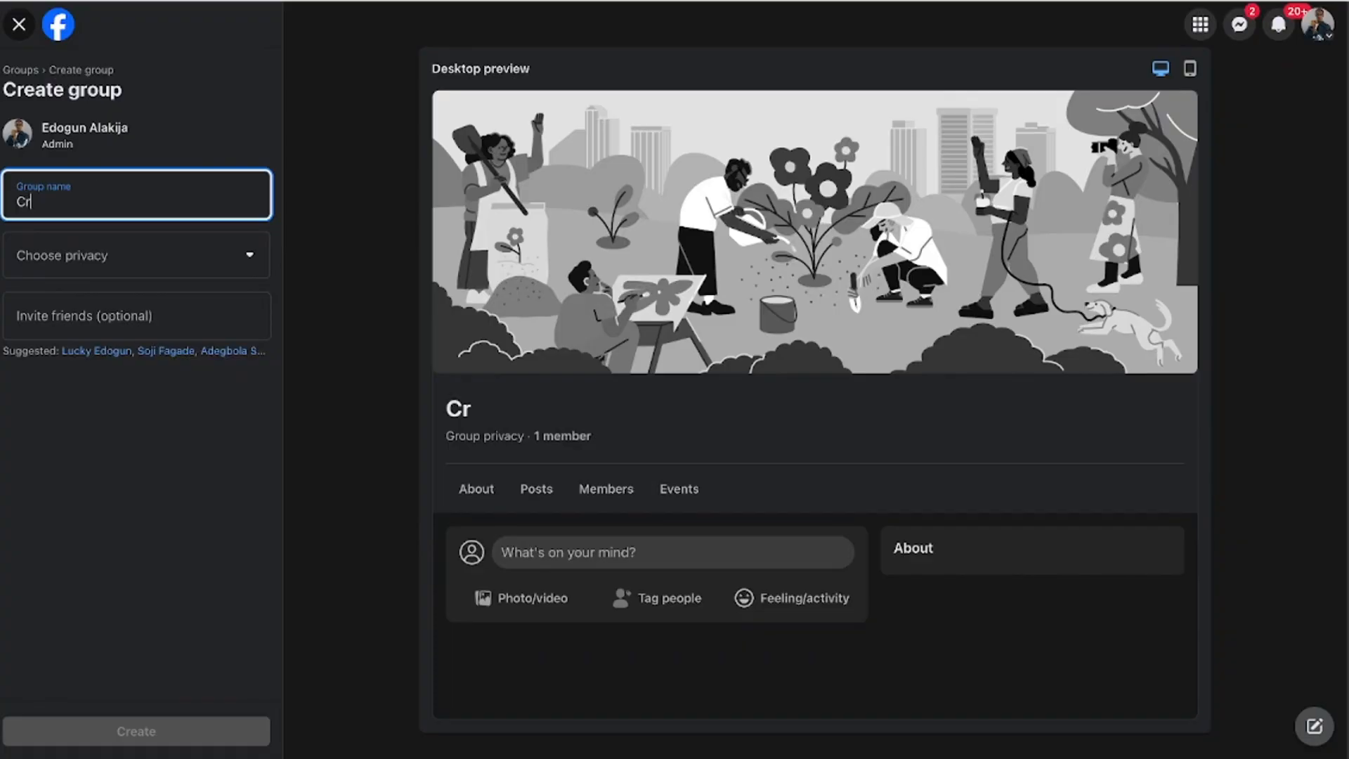
type("ight")
key("BackSpace")
key("BackSpace")
key("BackSpace")
type("ristian")
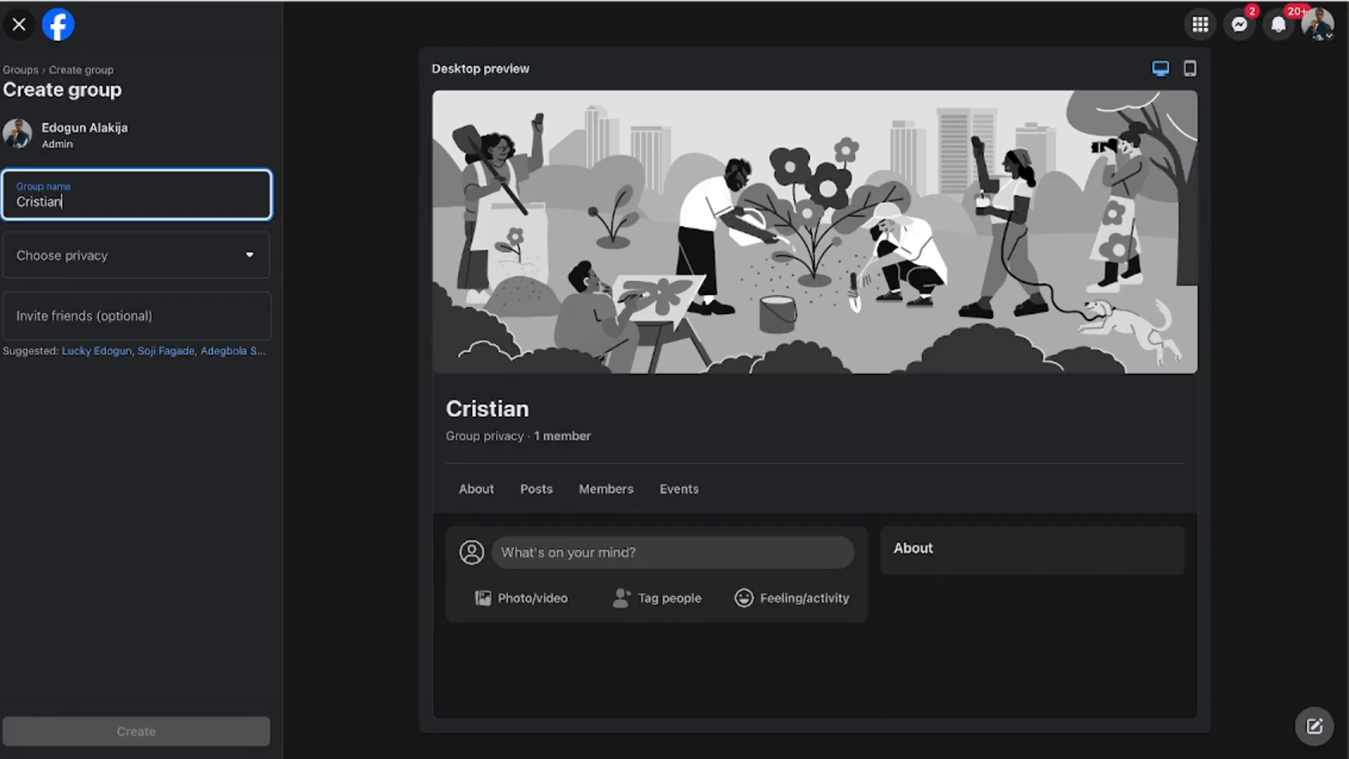
key("BackSpace")
key("BackSpace")
key("BackSpace")
type("h")
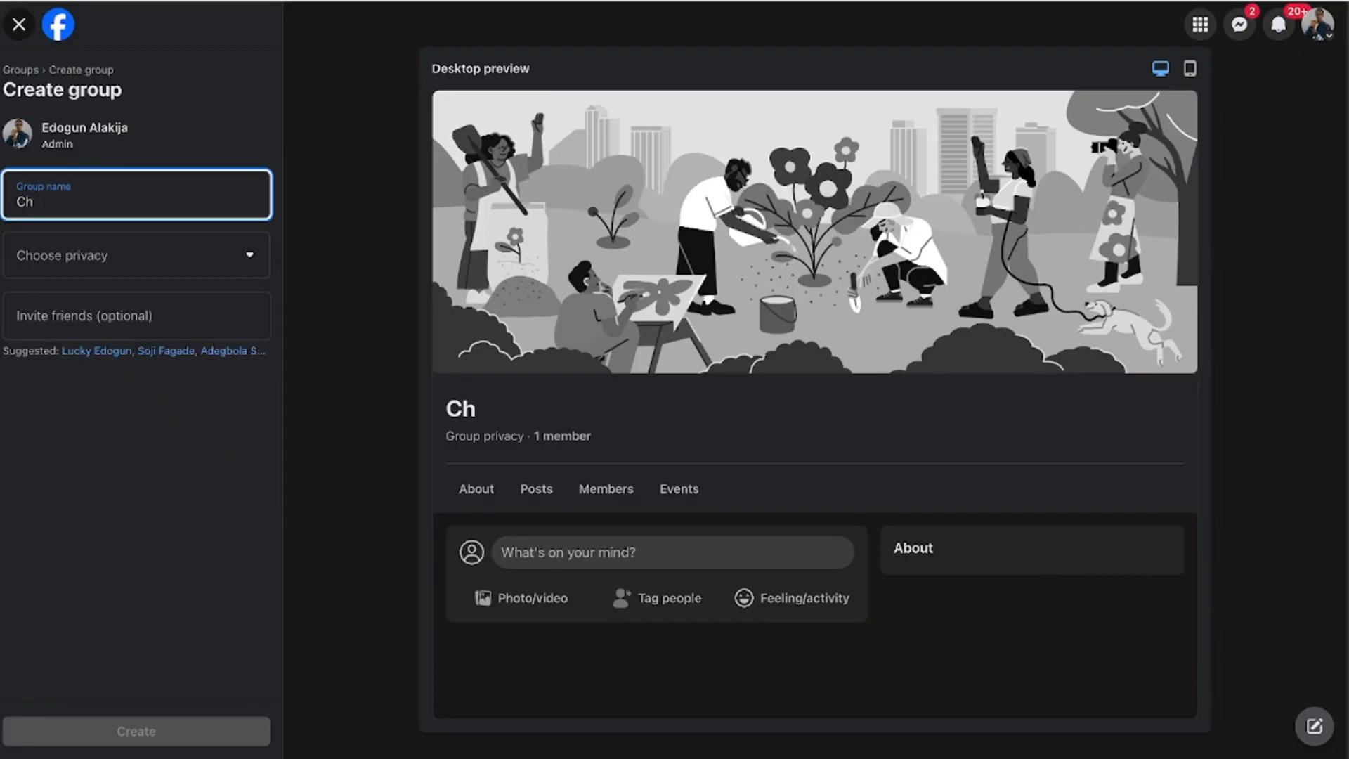
type("ristian")
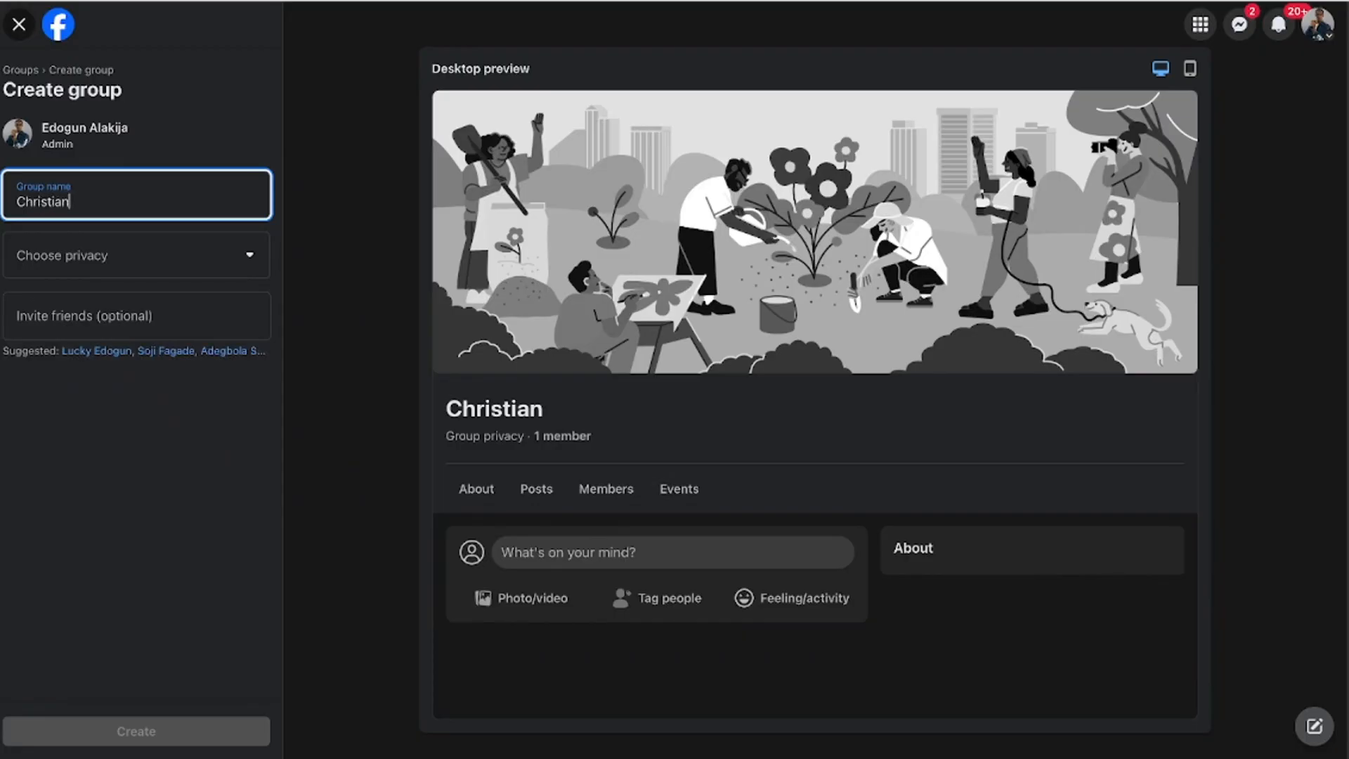
type("ligh")
type("rt")
type("e")
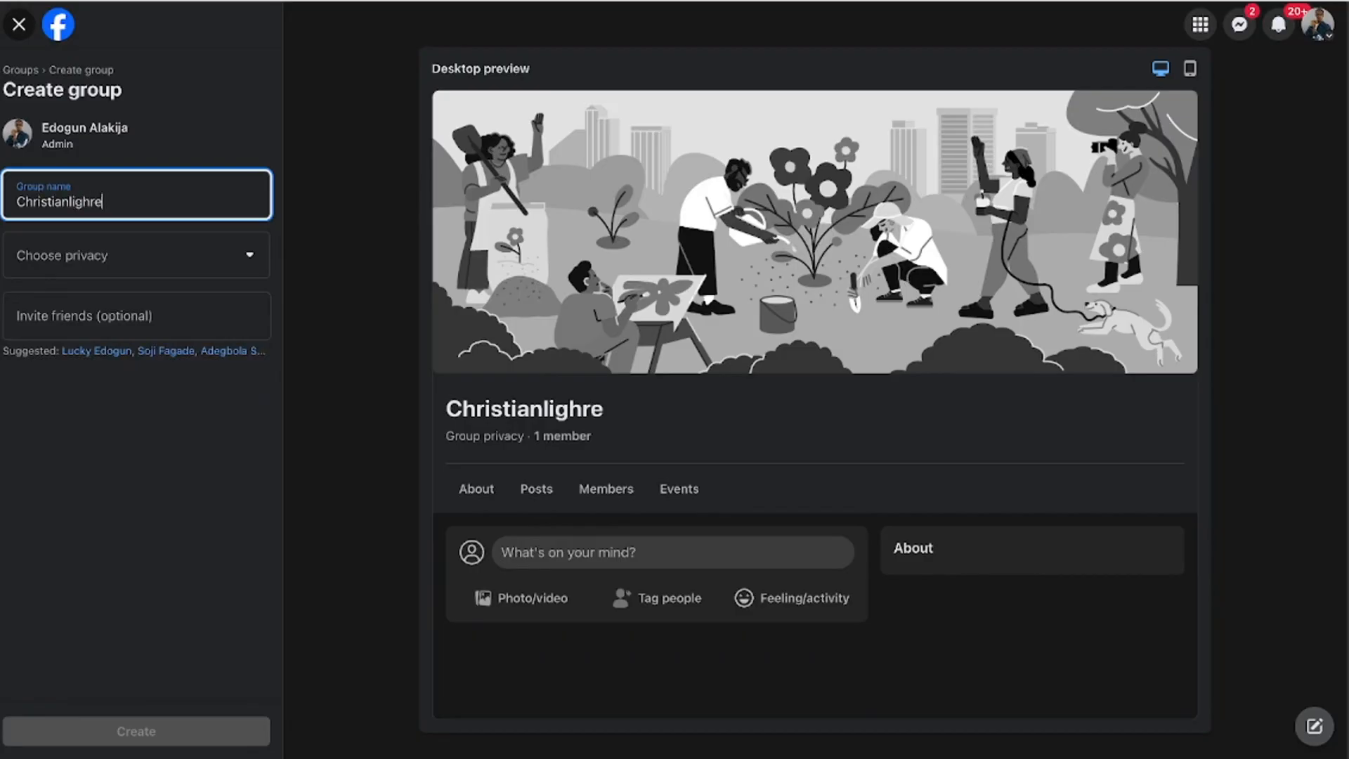
key("BackSpace")
type("ers")
left_click(214, 265)
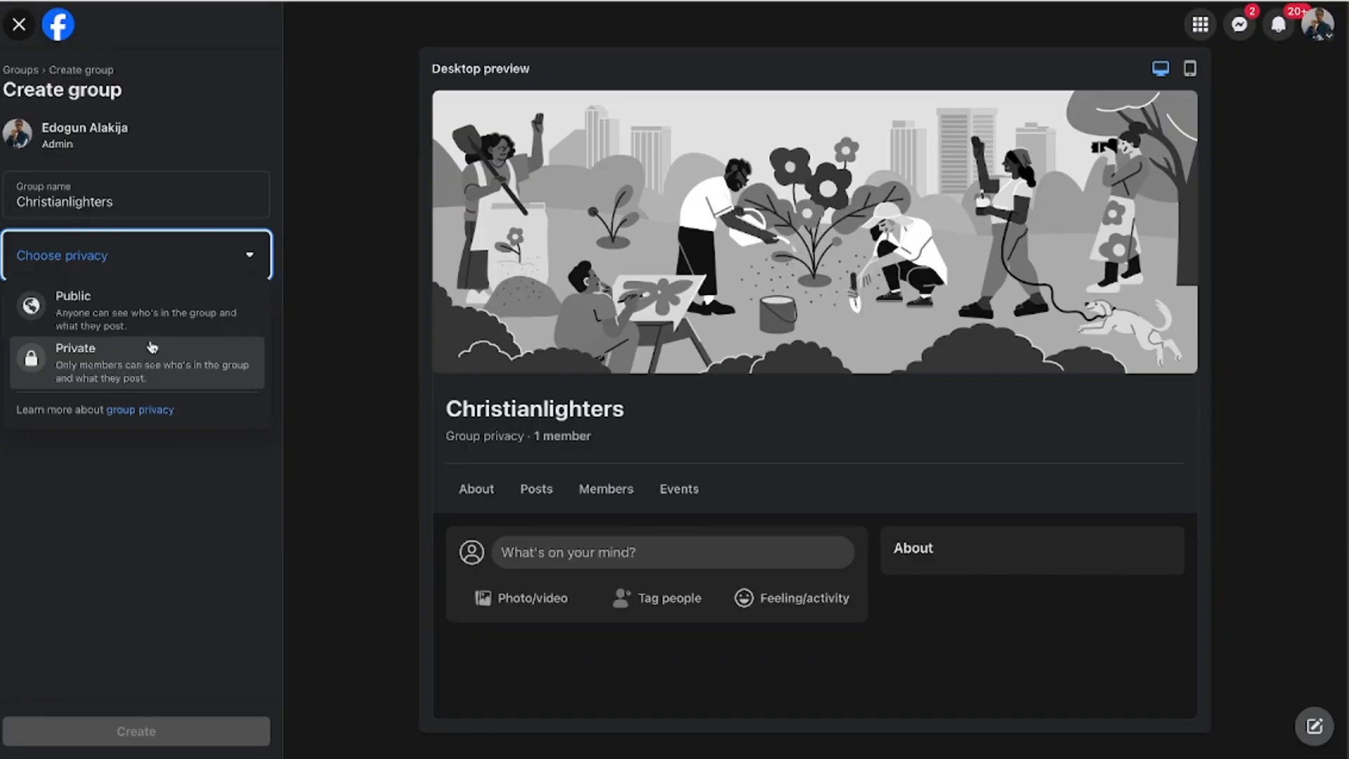
left_click(163, 484)
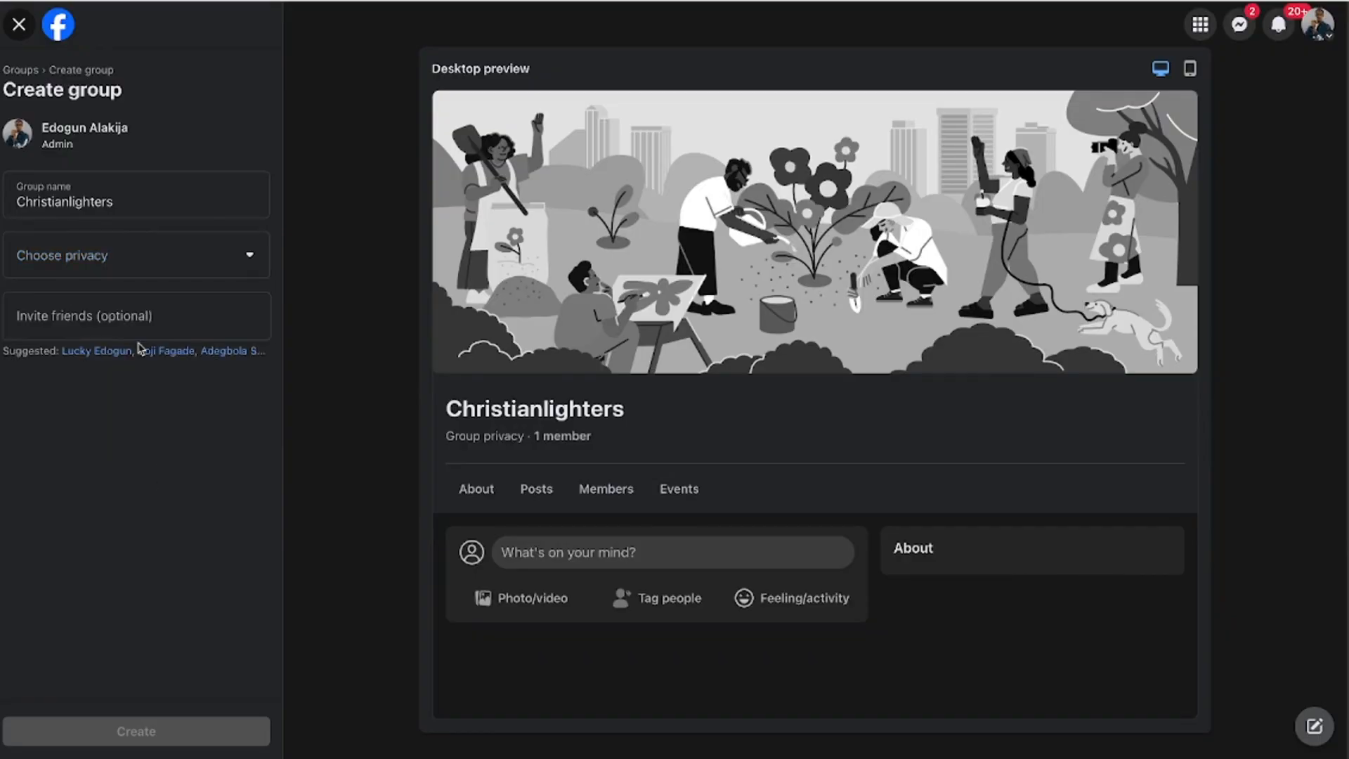
left_click(152, 309)
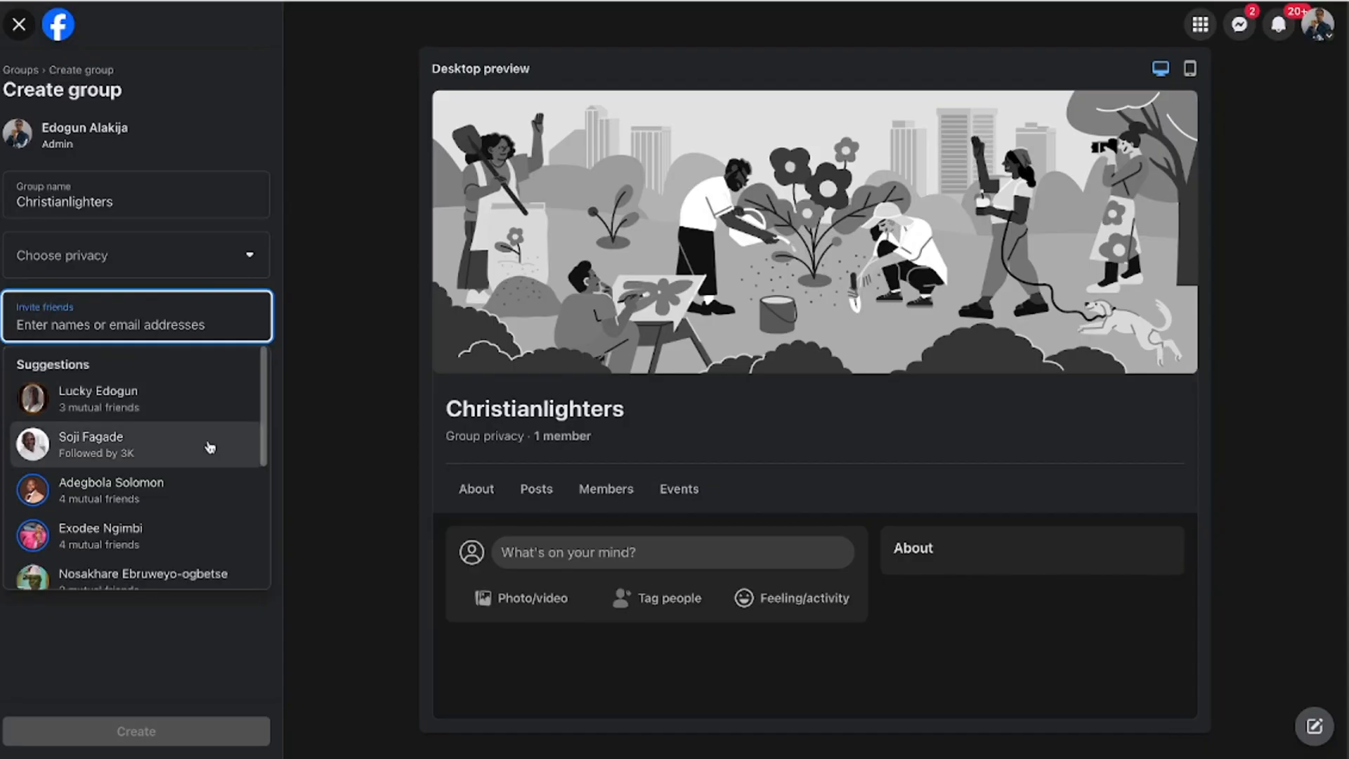
scroll(208, 449, "down", 3)
scroll(210, 447, "down", 1)
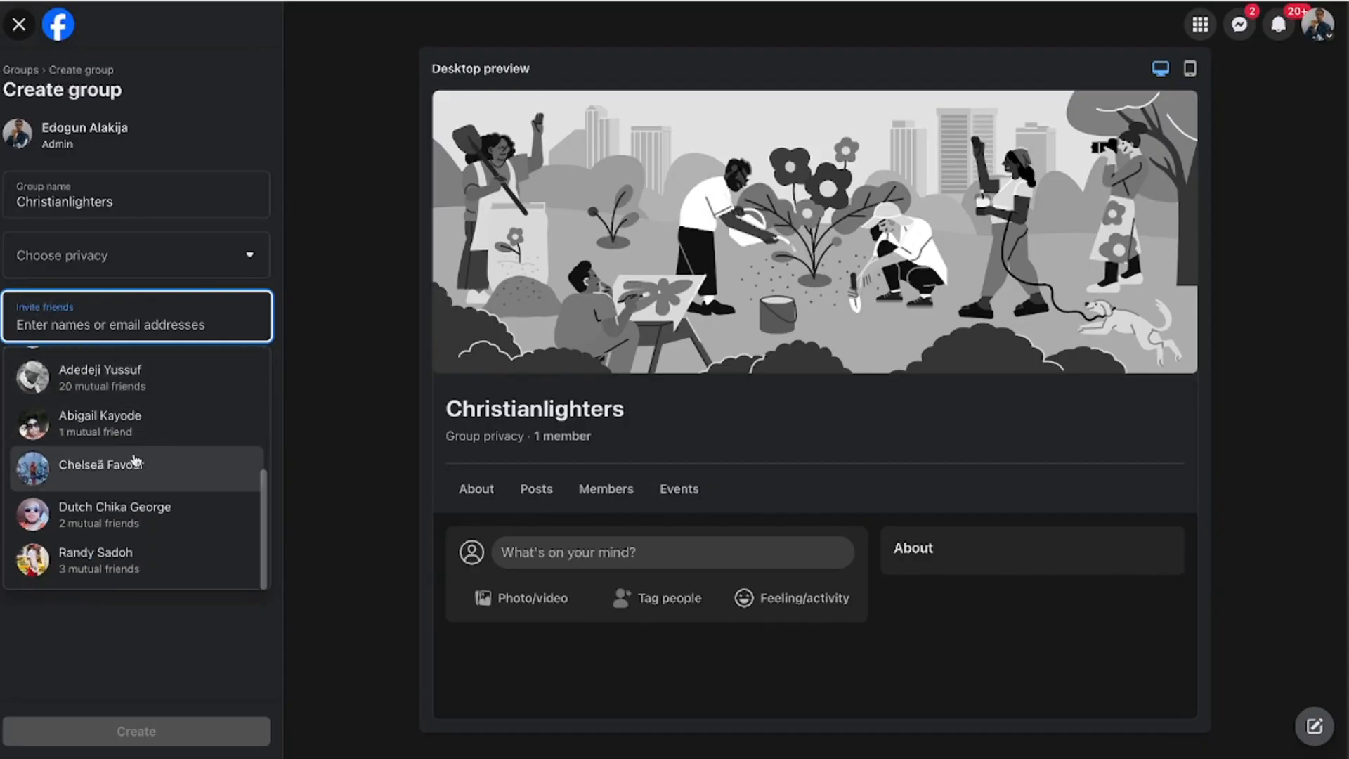
scroll(149, 443, "up", 4)
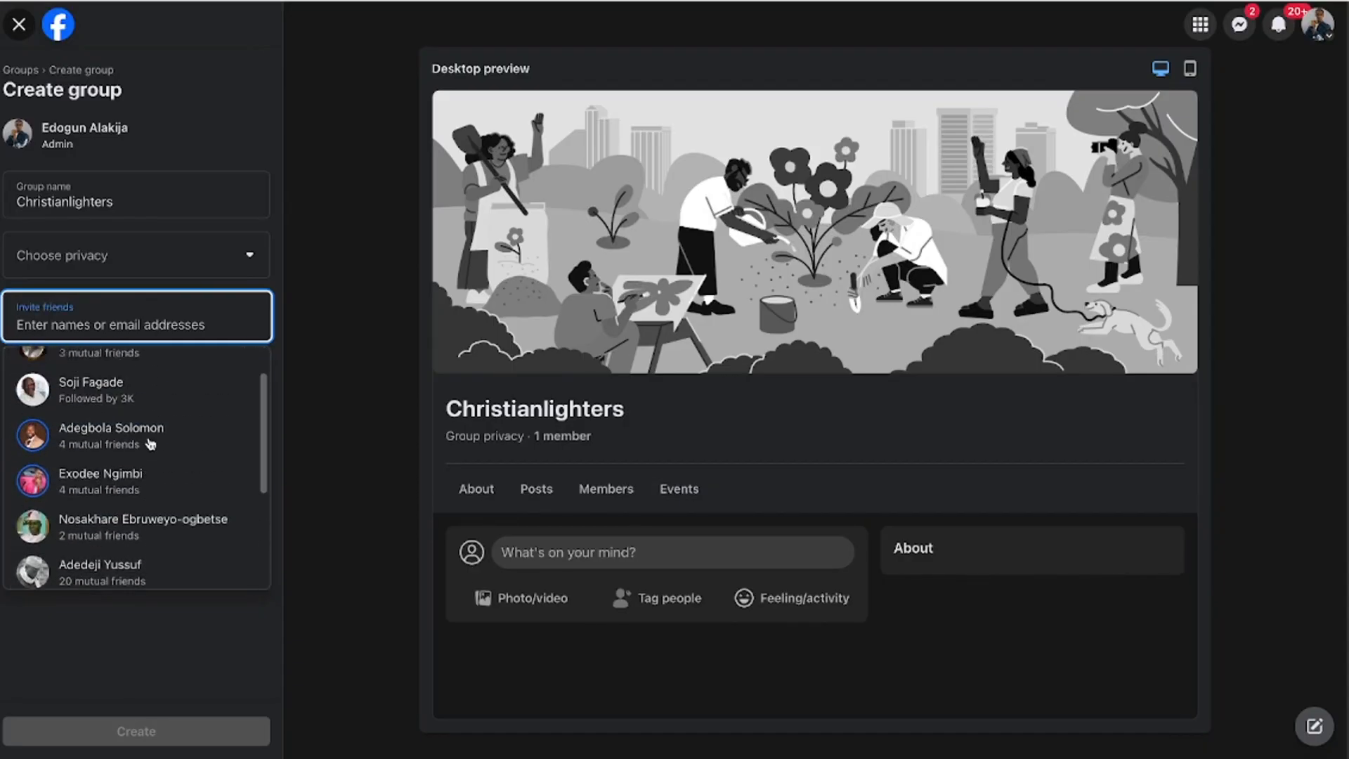
Set the new group's privacy to Public
left_click(105, 267)
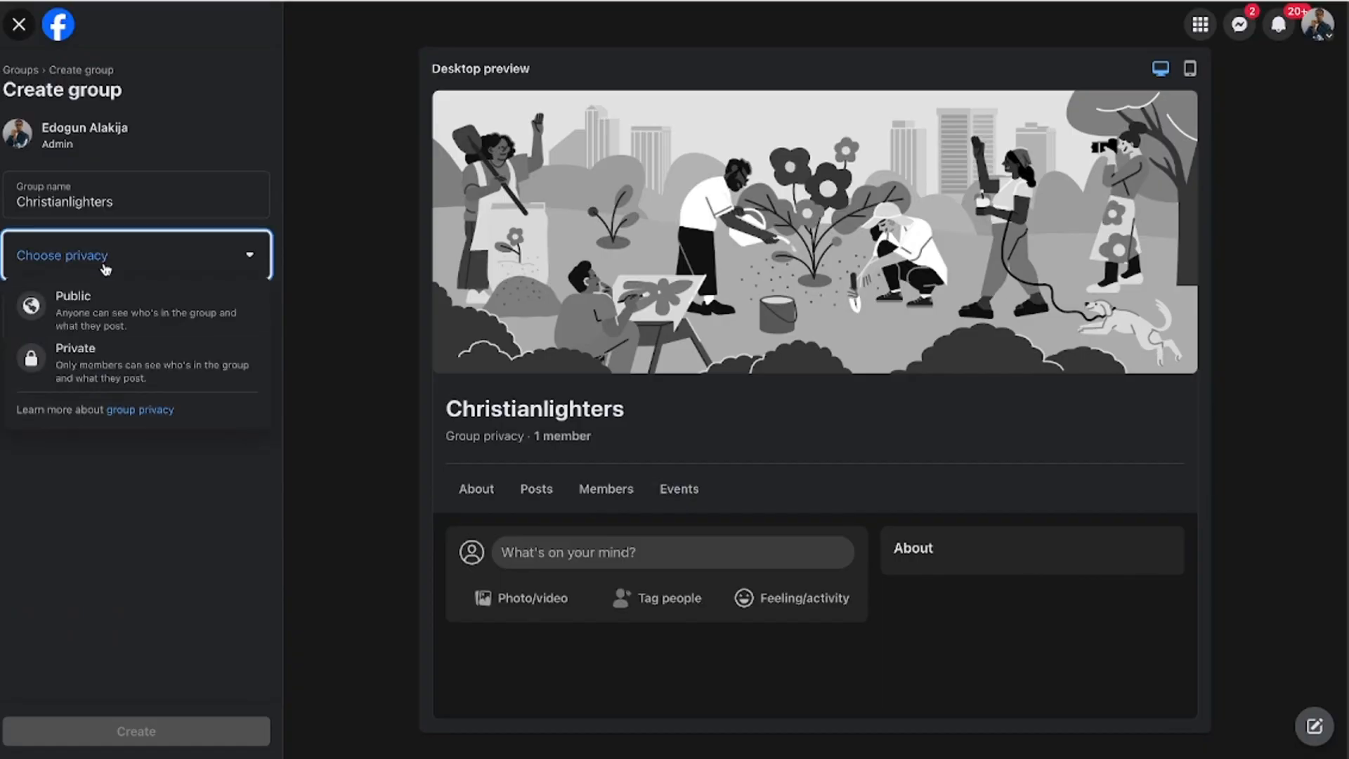
left_click(139, 328)
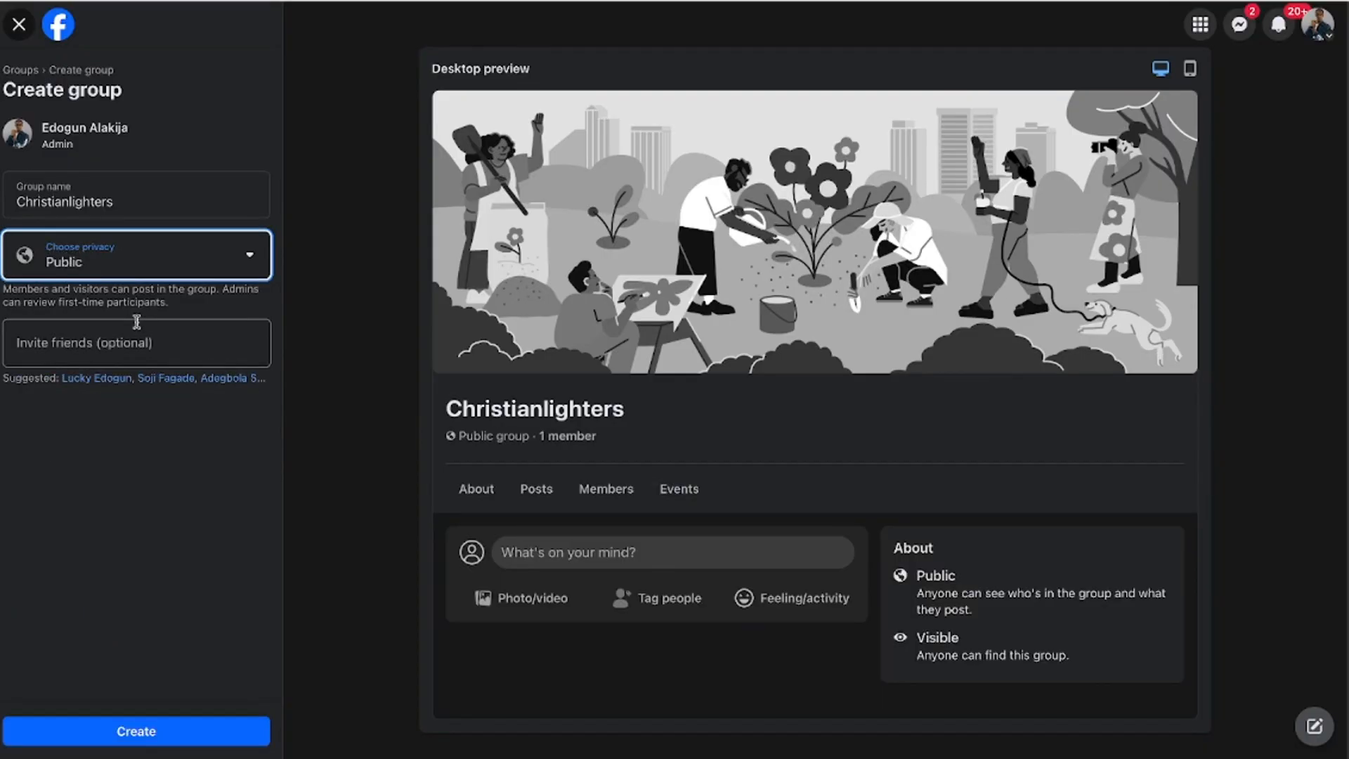
Add the first suggested friend to the group's invitations and remove that friend again
left_click(154, 342)
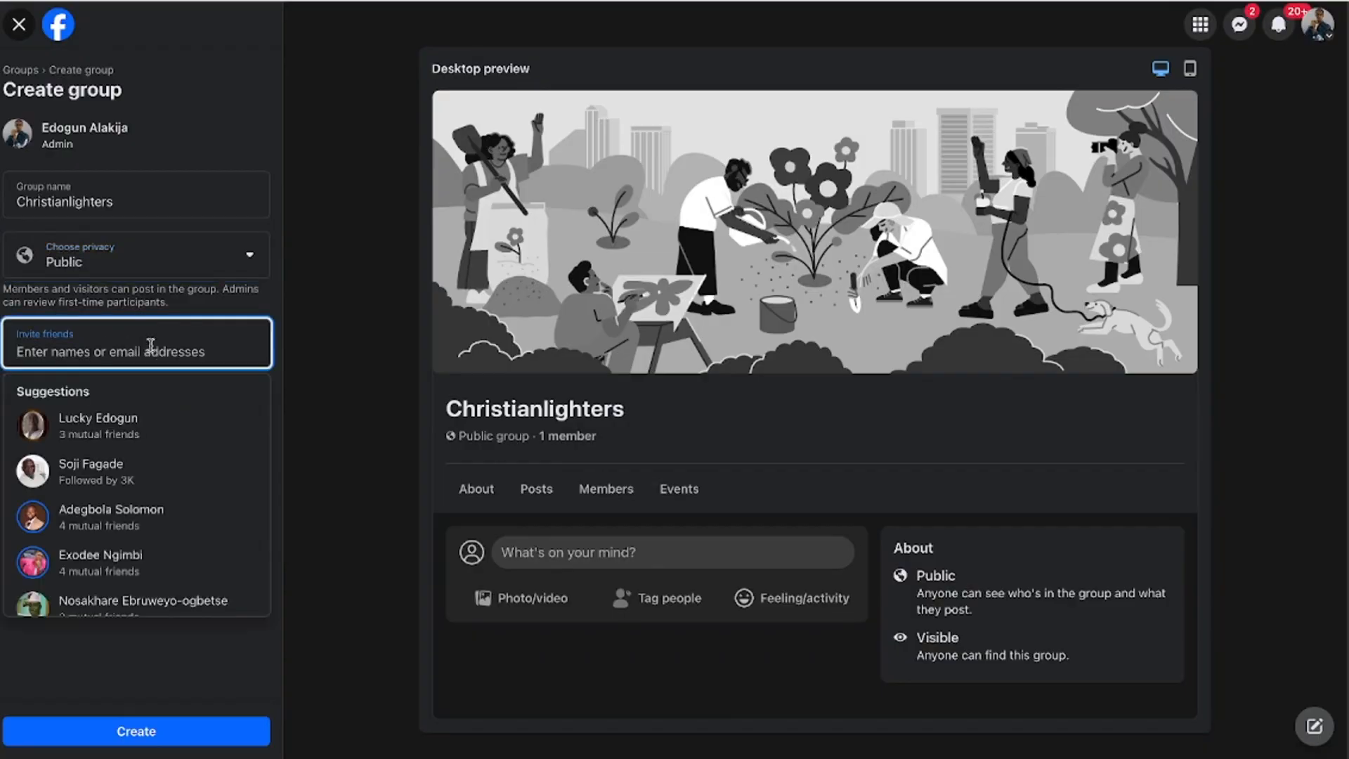
scroll(222, 469, "down", 4)
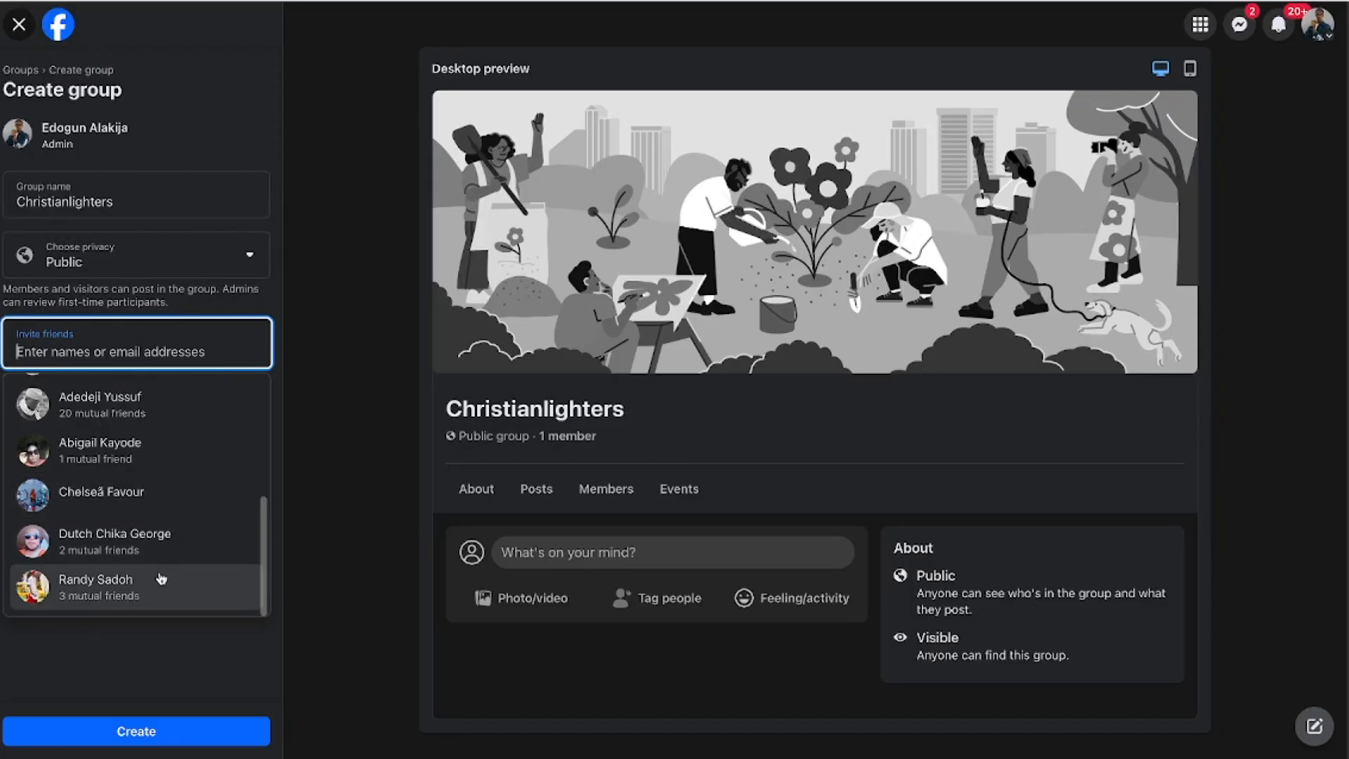
scroll(138, 479, "up", 1)
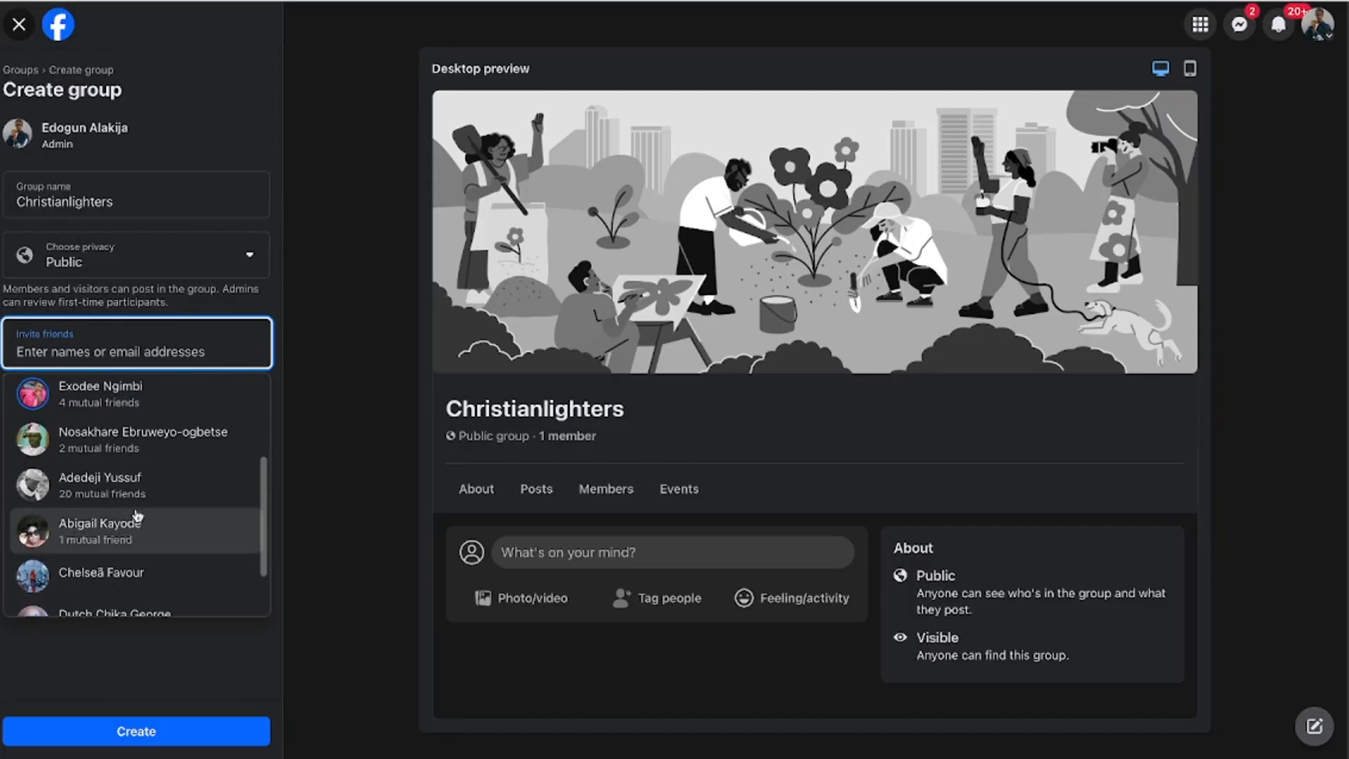
scroll(138, 516, "up", 4)
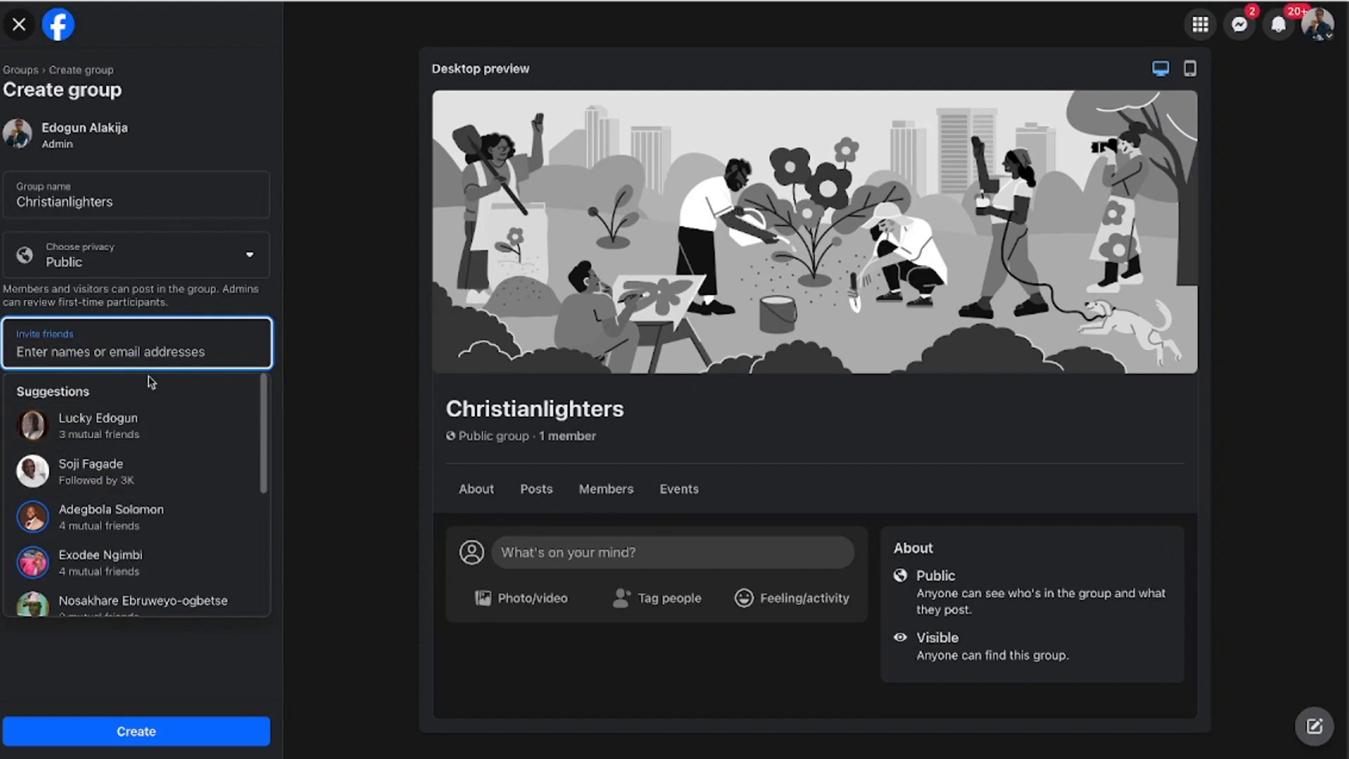
scroll(180, 421, "down", 1)
scroll(175, 394, "up", 1)
left_click(164, 432)
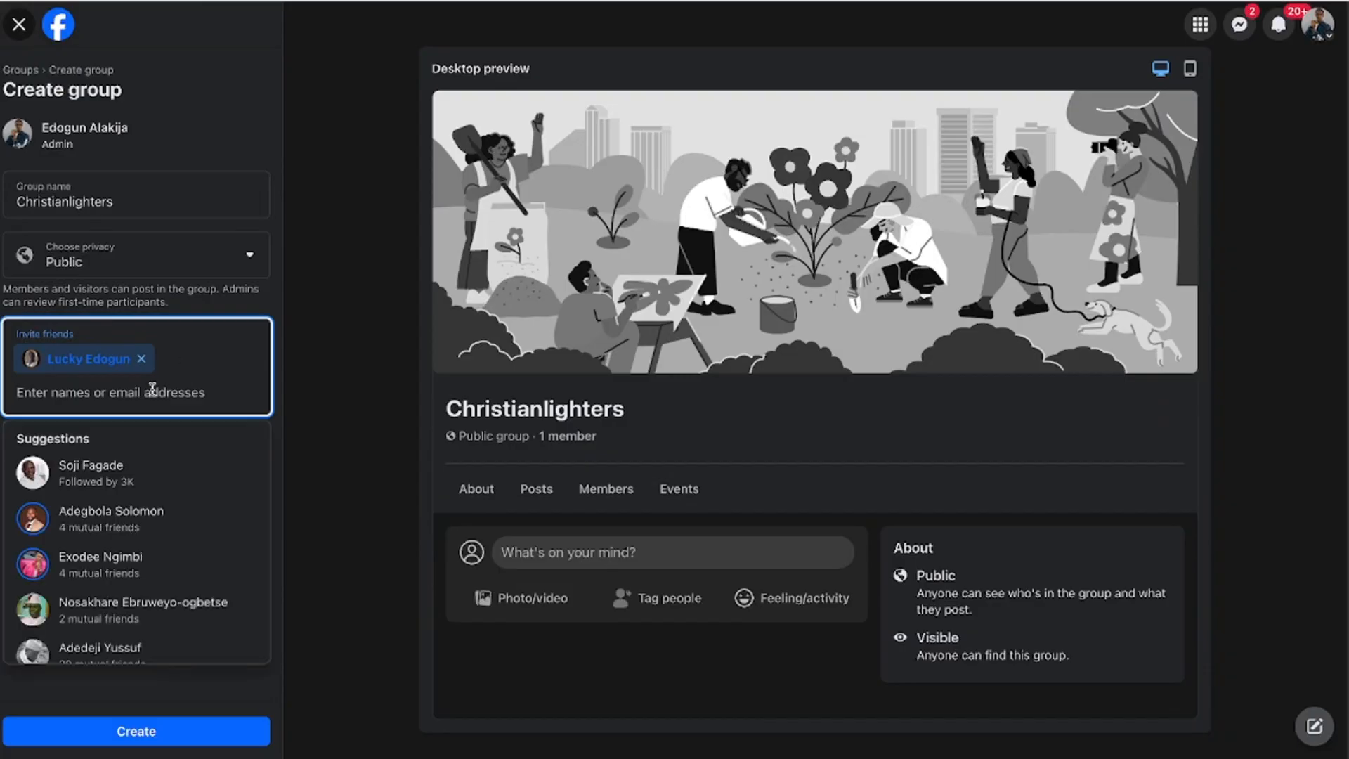
left_click(141, 359)
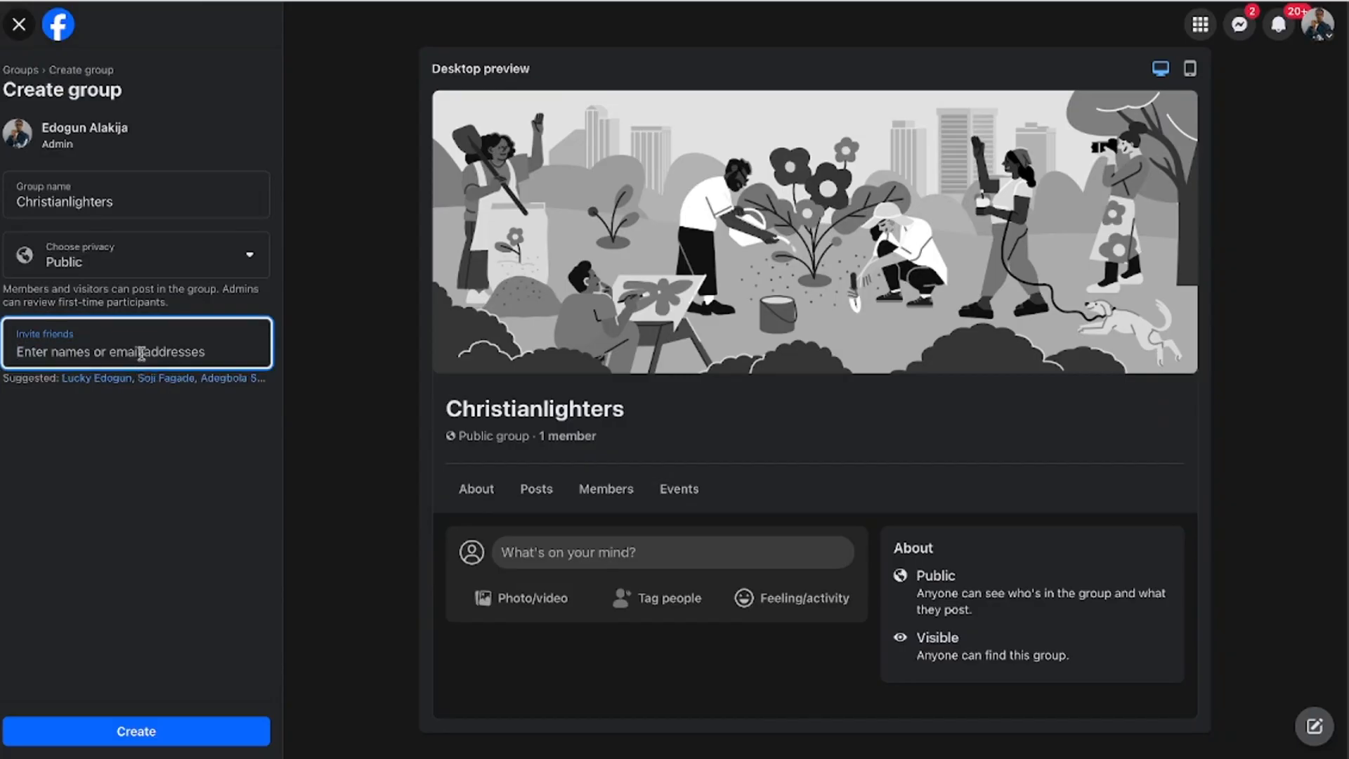
Add the last friend in the suggestions to the group's invitations and browse the remaining suggested friends
left_click(144, 353)
scroll(181, 478, "down", 4)
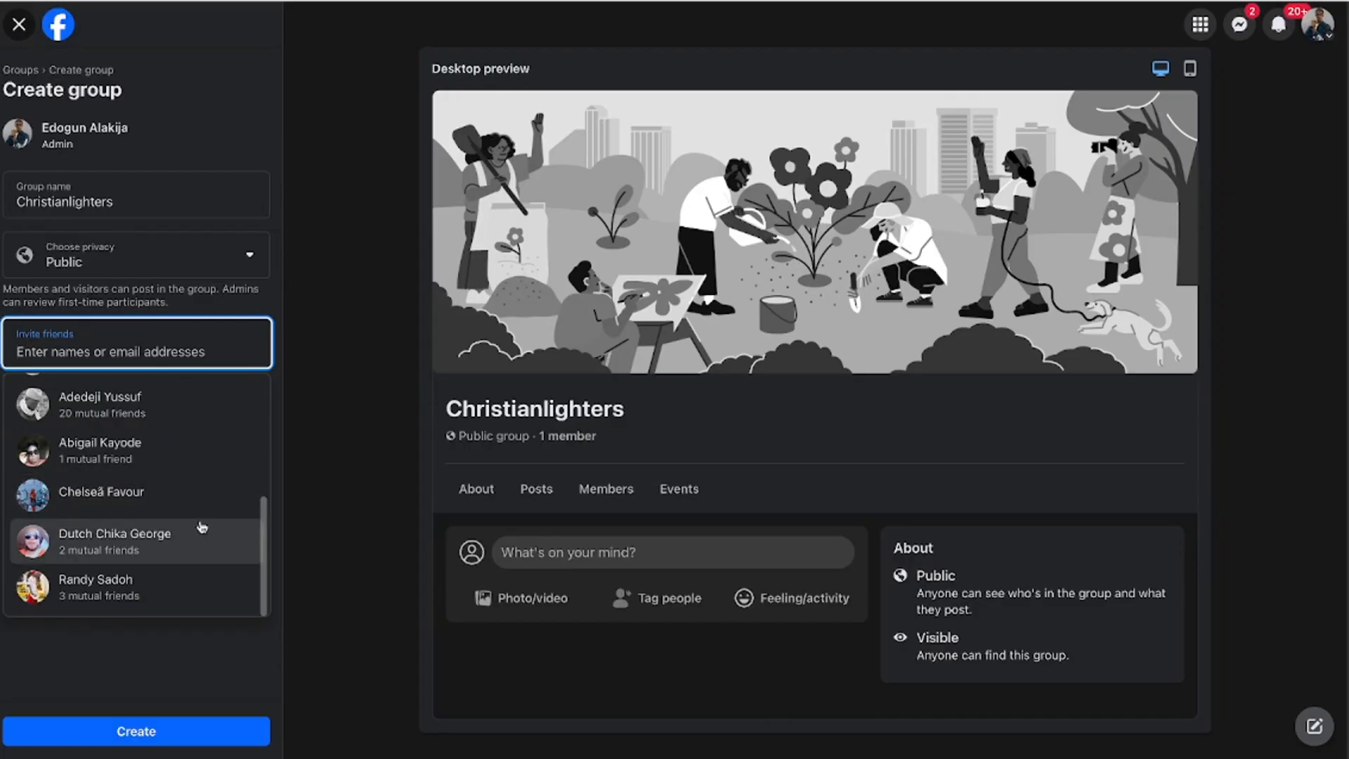
left_click(204, 595)
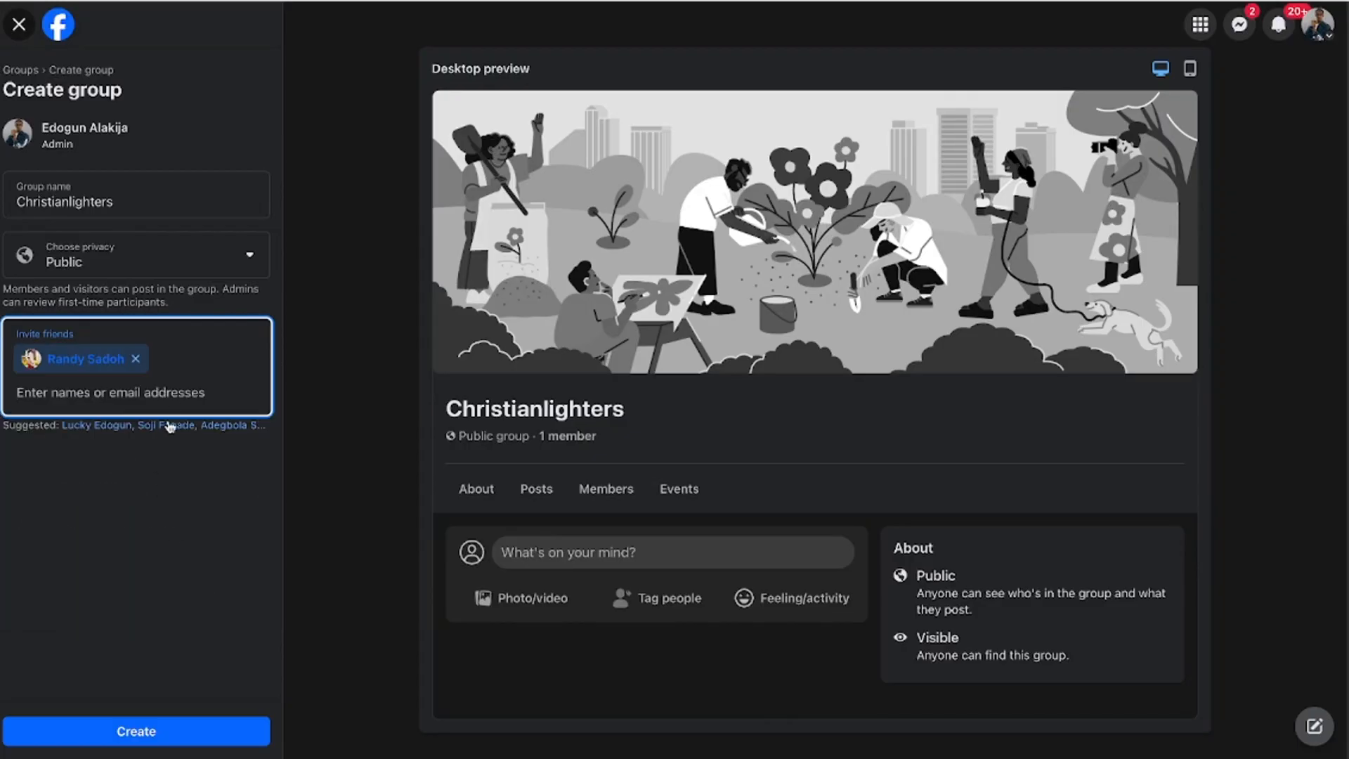
left_click(192, 356)
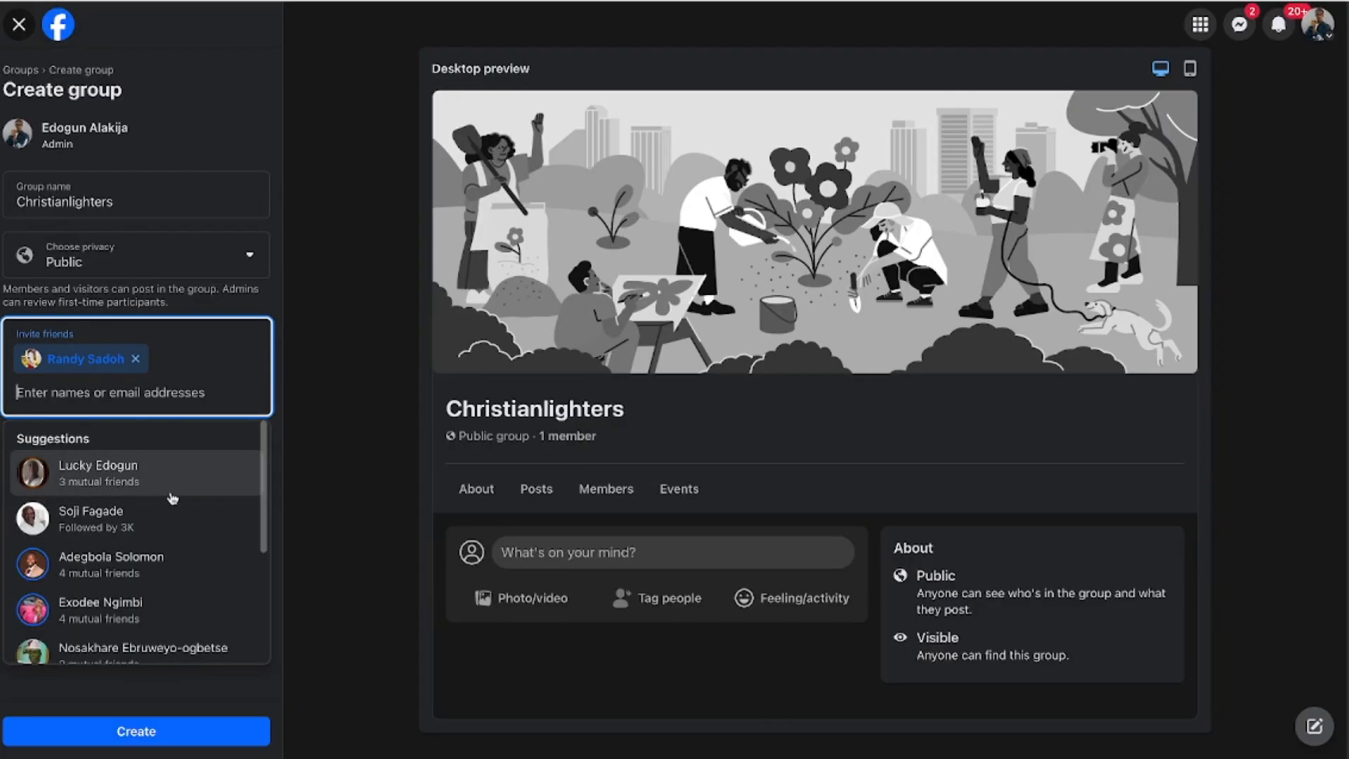
scroll(199, 545, "down", 3)
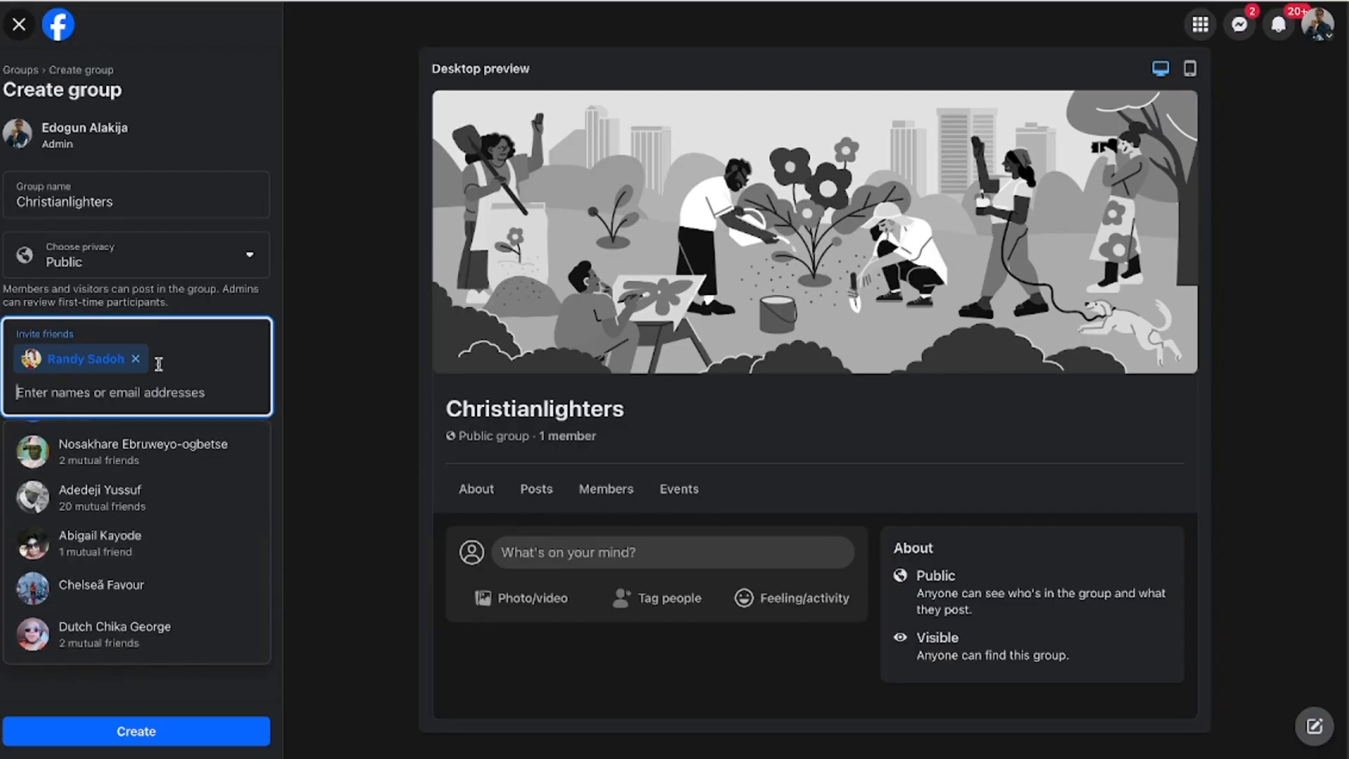
Replace the invited friend with the first suggested friend and create the group
left_click(136, 359)
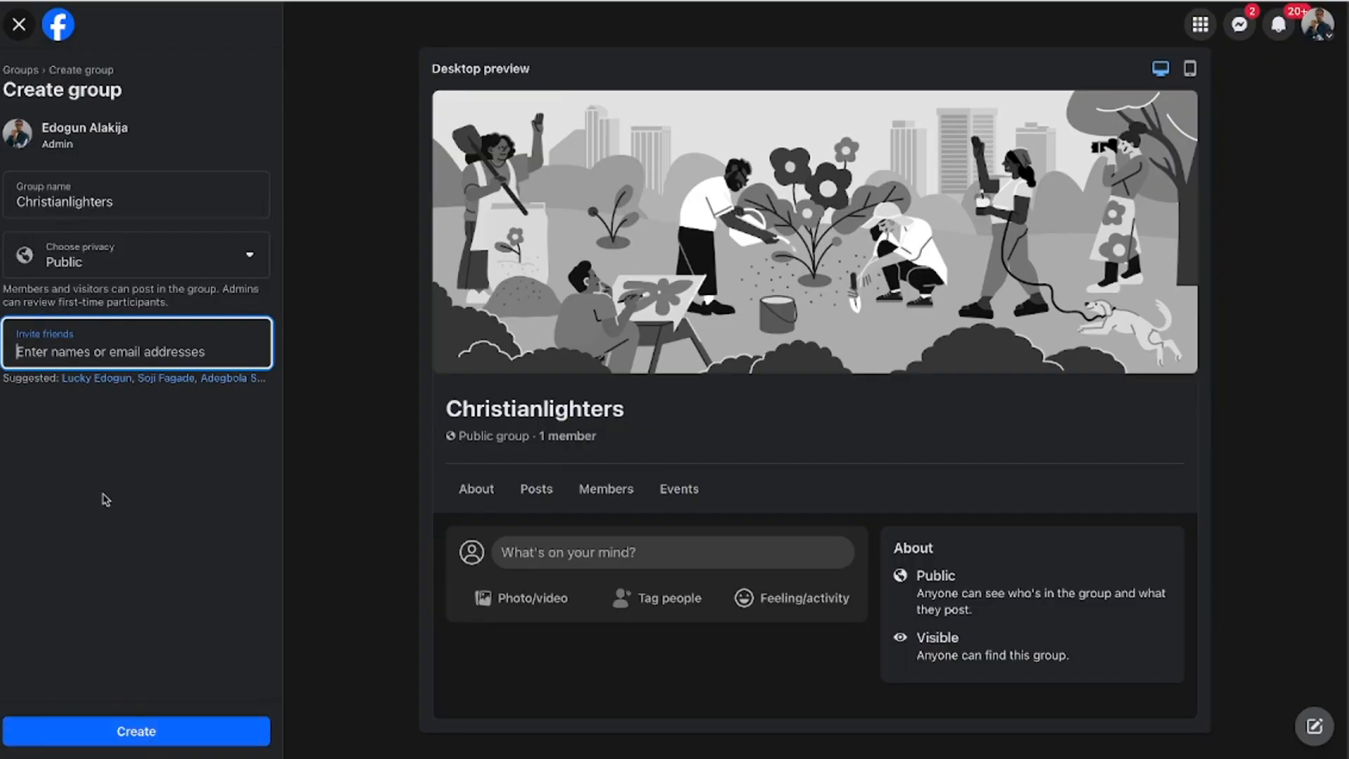
left_click(176, 350)
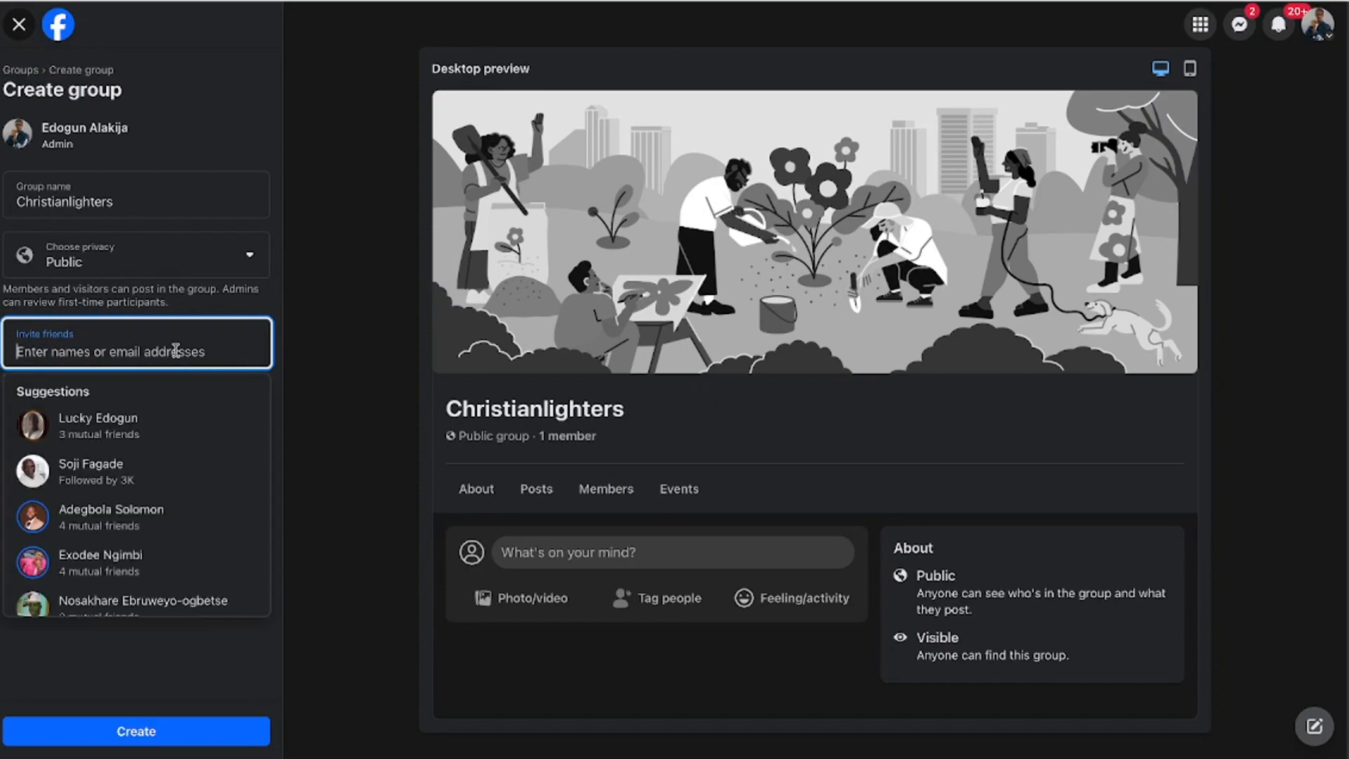
left_click(201, 420)
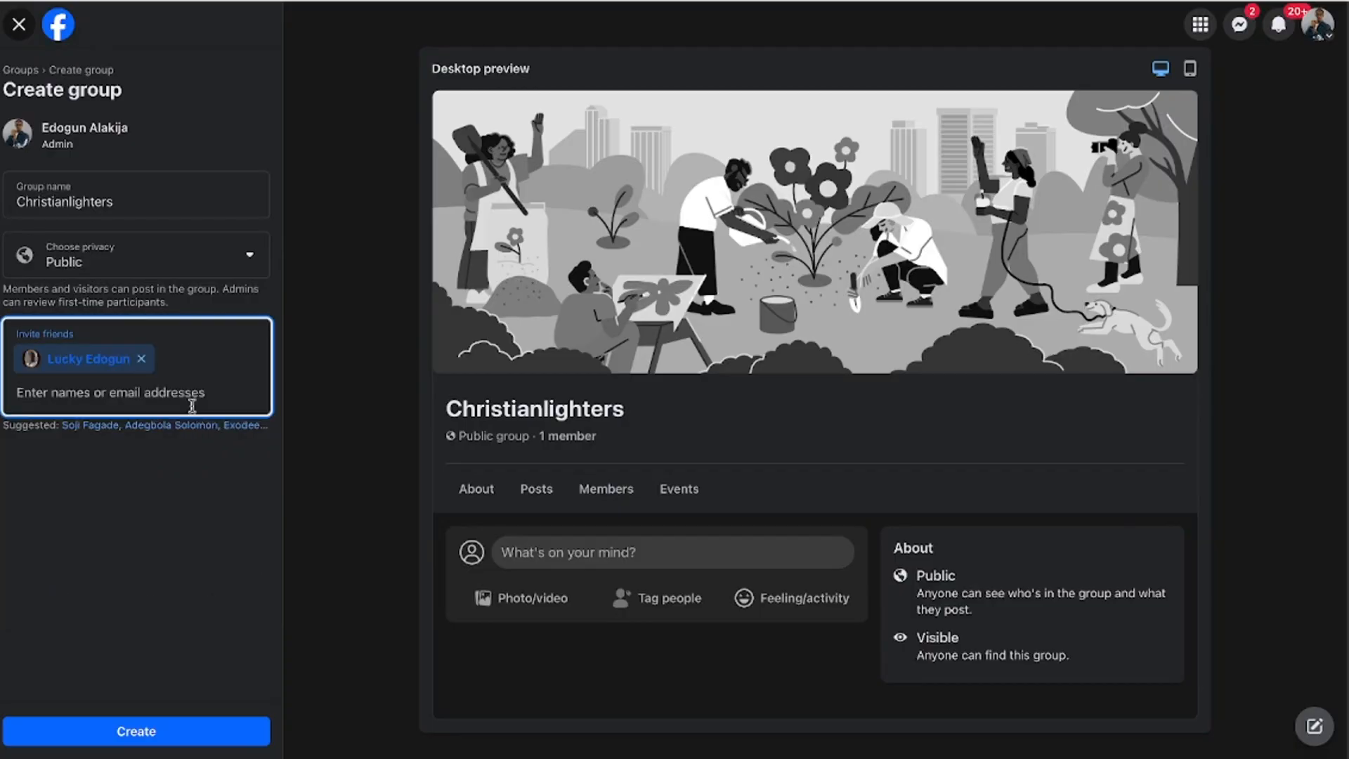
left_click(146, 745)
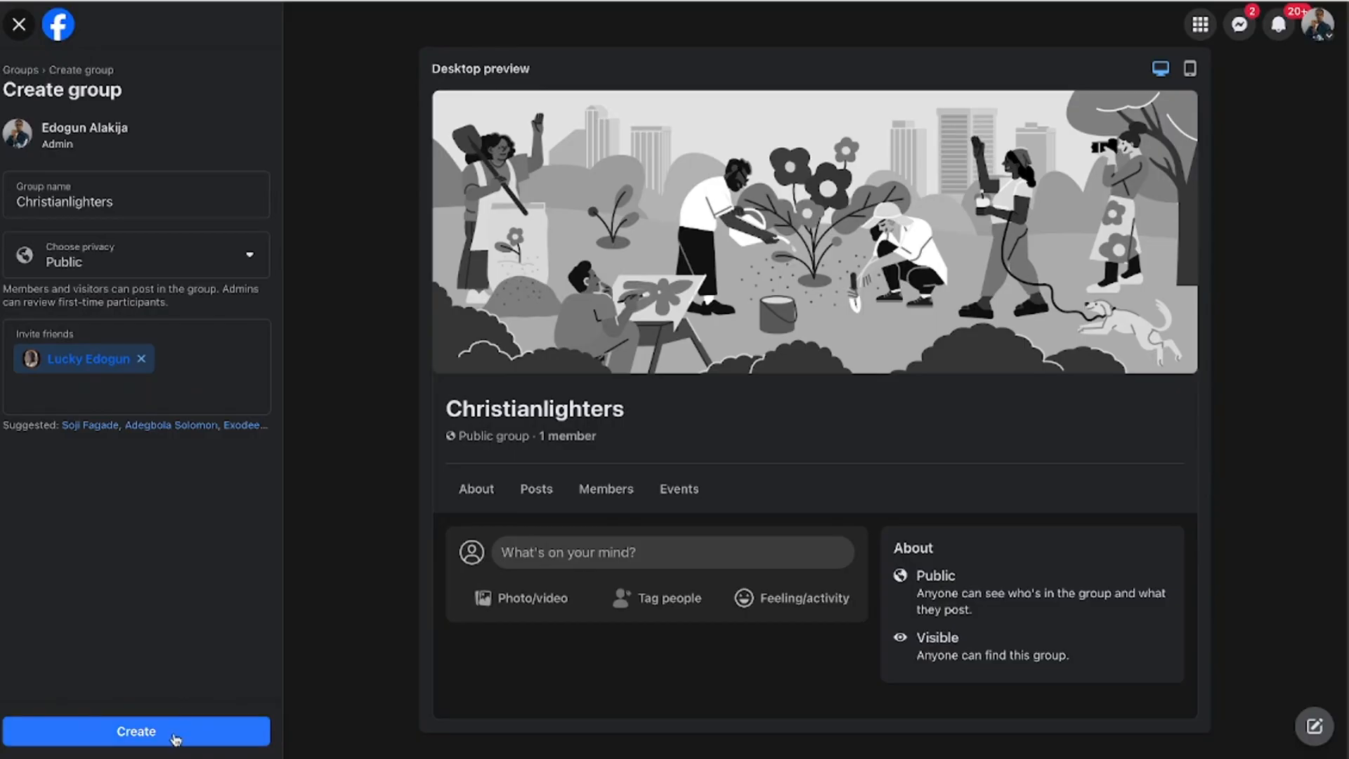
left_click(175, 738)
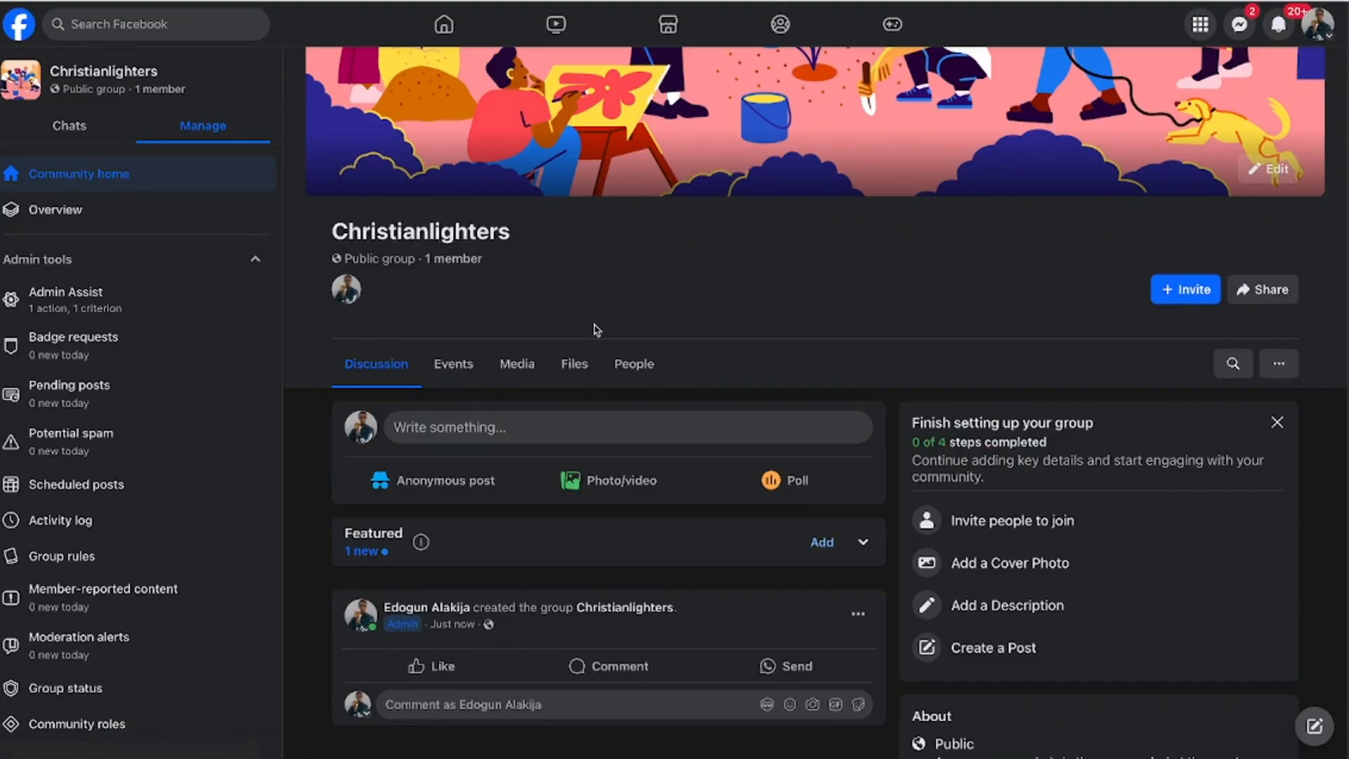
Start uploading a photo from the computer as the group's cover and begin a file search
scroll(595, 330, "down", 1)
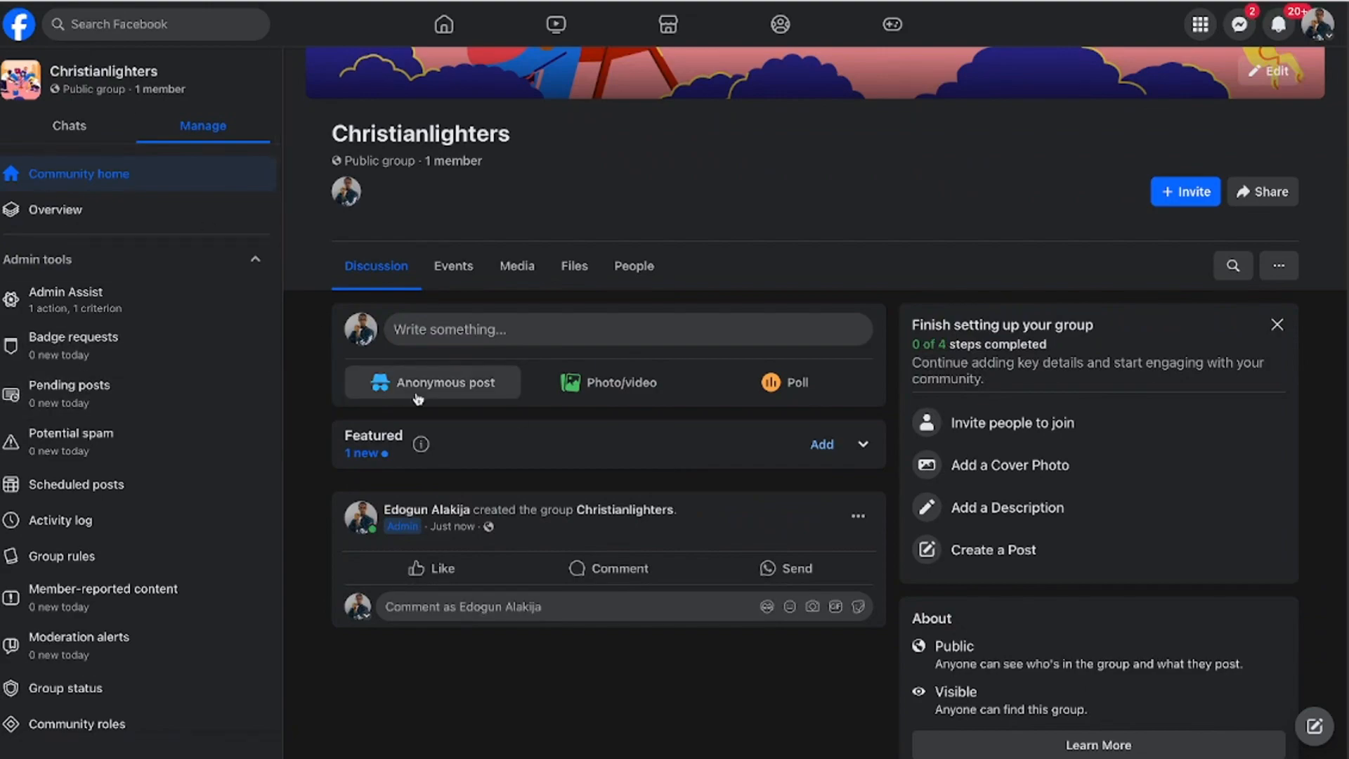
scroll(414, 397, "up", 3)
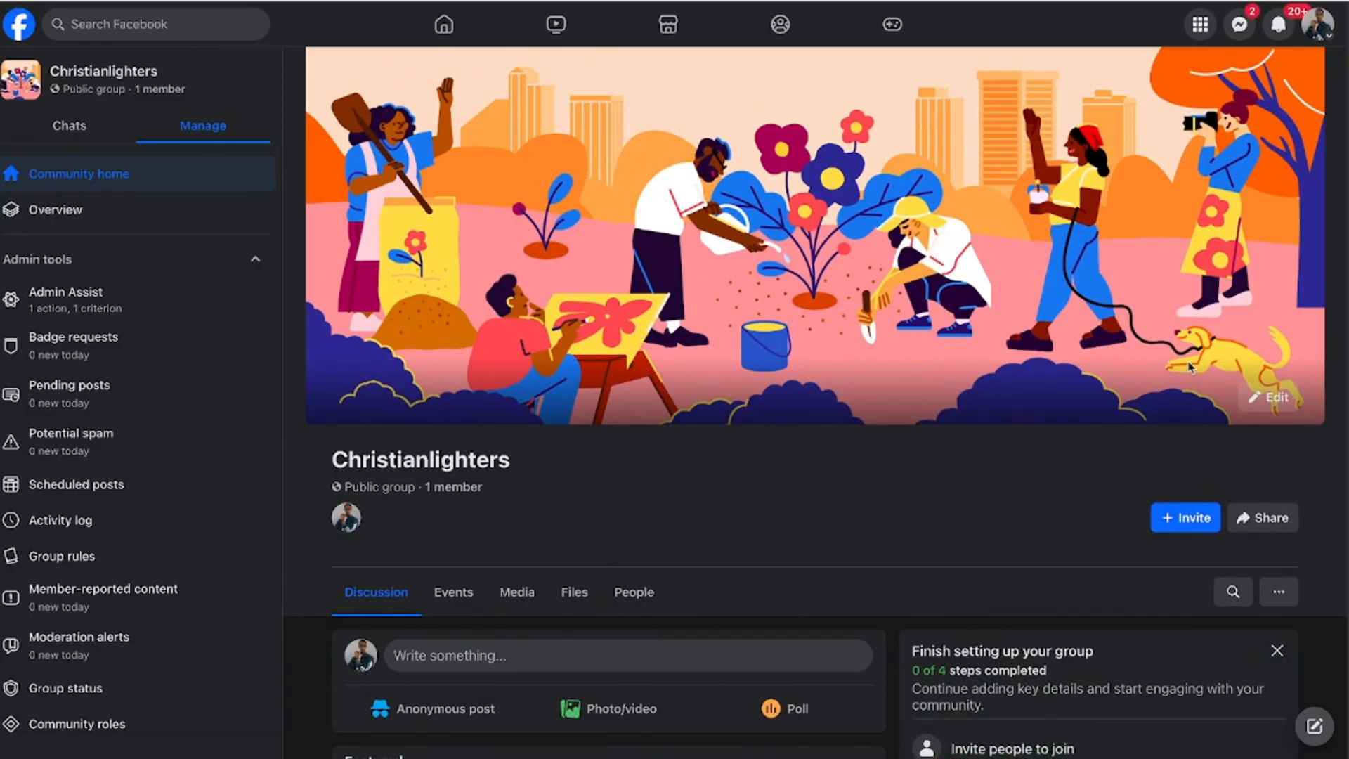
left_click(1252, 405)
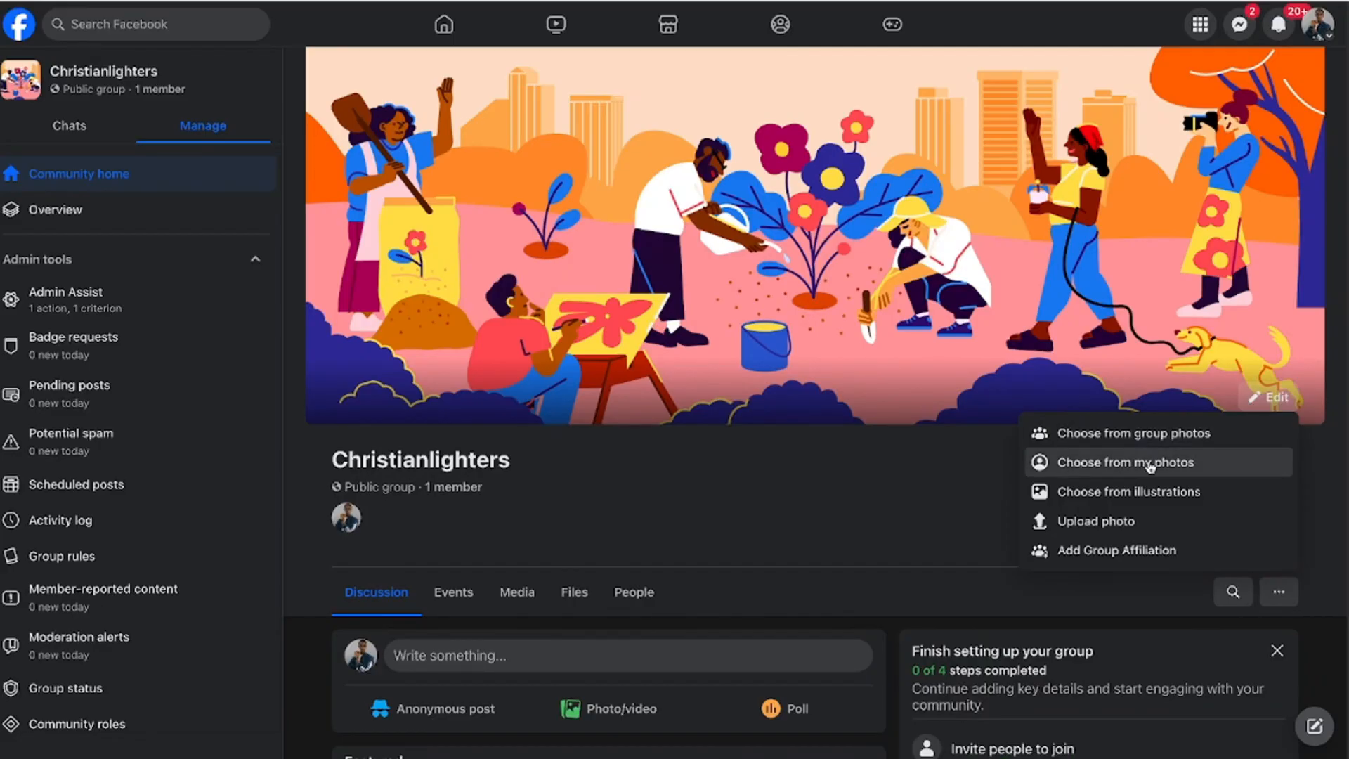
left_click(1149, 521)
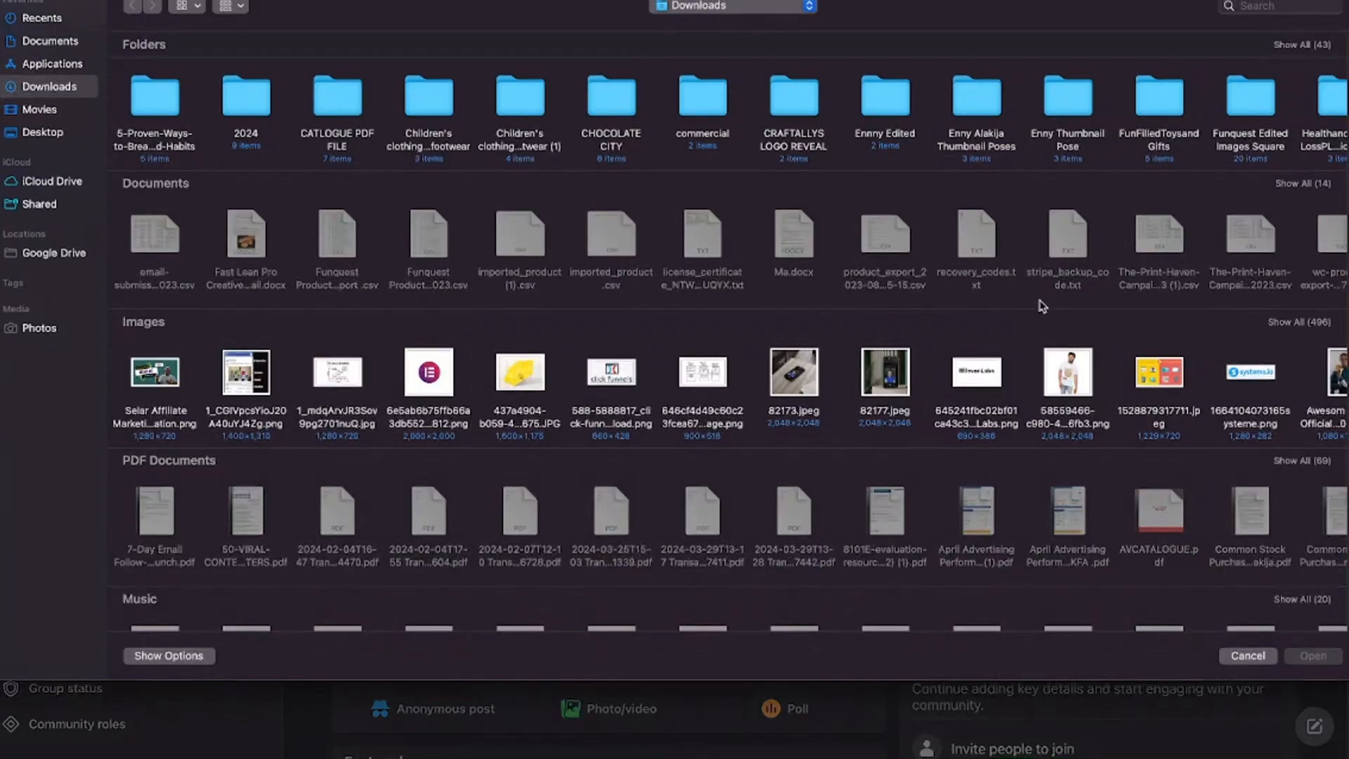
scroll(1052, 363, "right", 3)
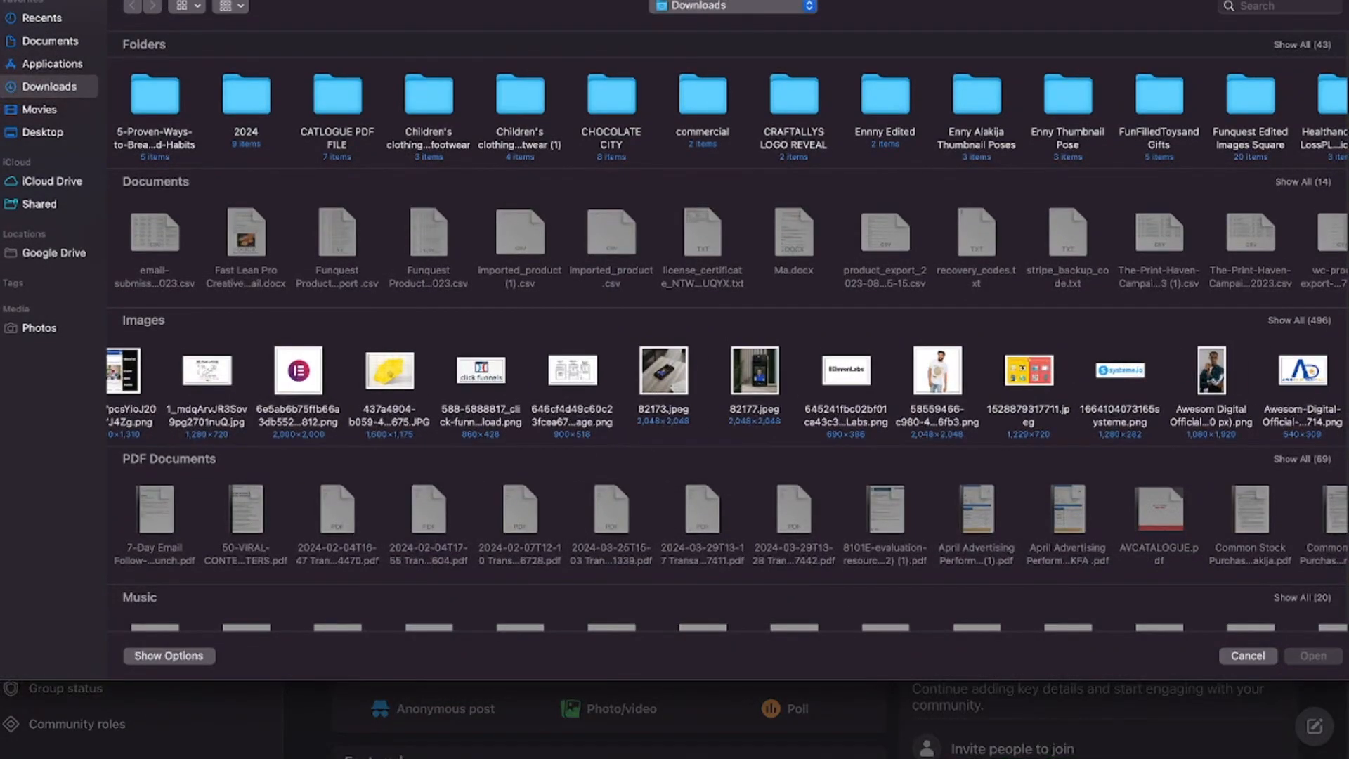
left_click(1262, 7)
Try searching the computer's files for "cristian" and clear the search
type("cri")
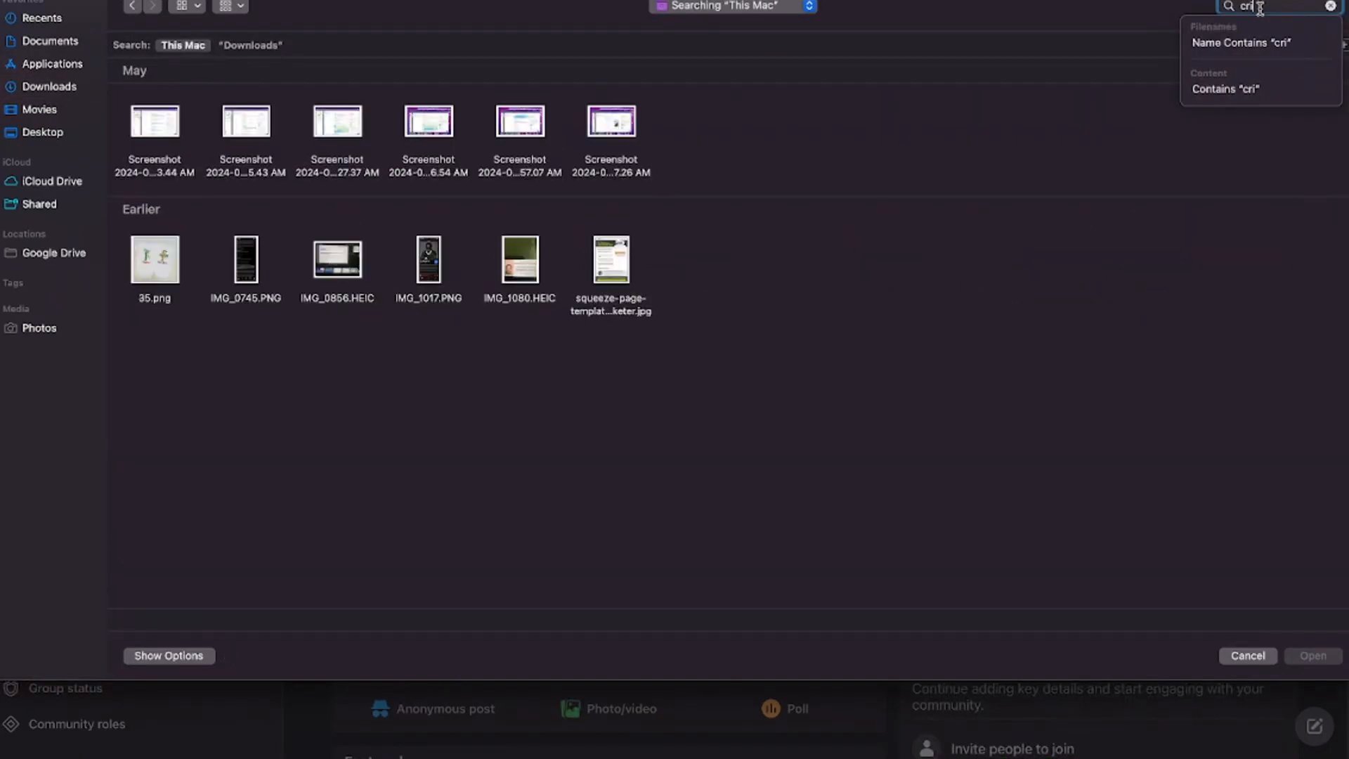
type("stian")
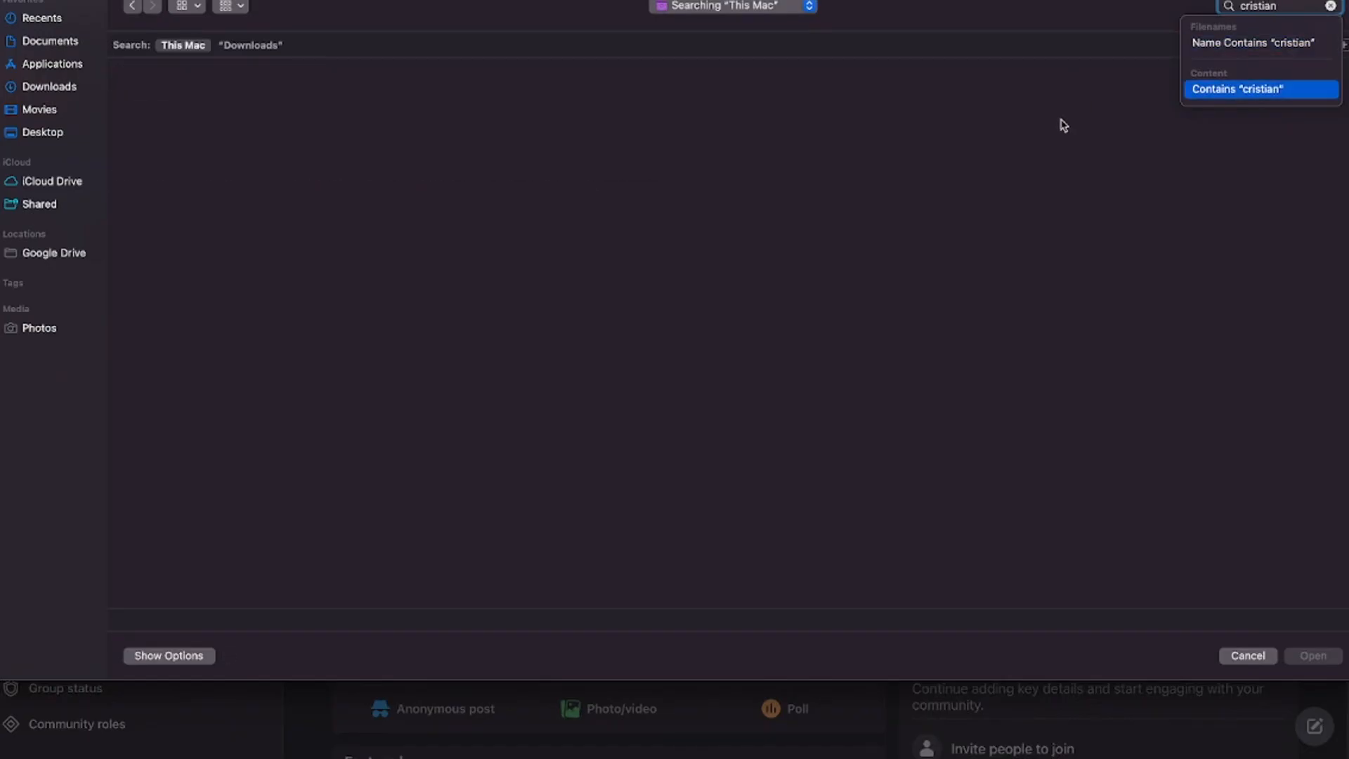
key("BackSpace")
key("BackSpace")
key("BackSpace")
key("BackSpace")
key("BackSpace")
key("BackSpace")
key("BackSpace")
key("BackSpace")
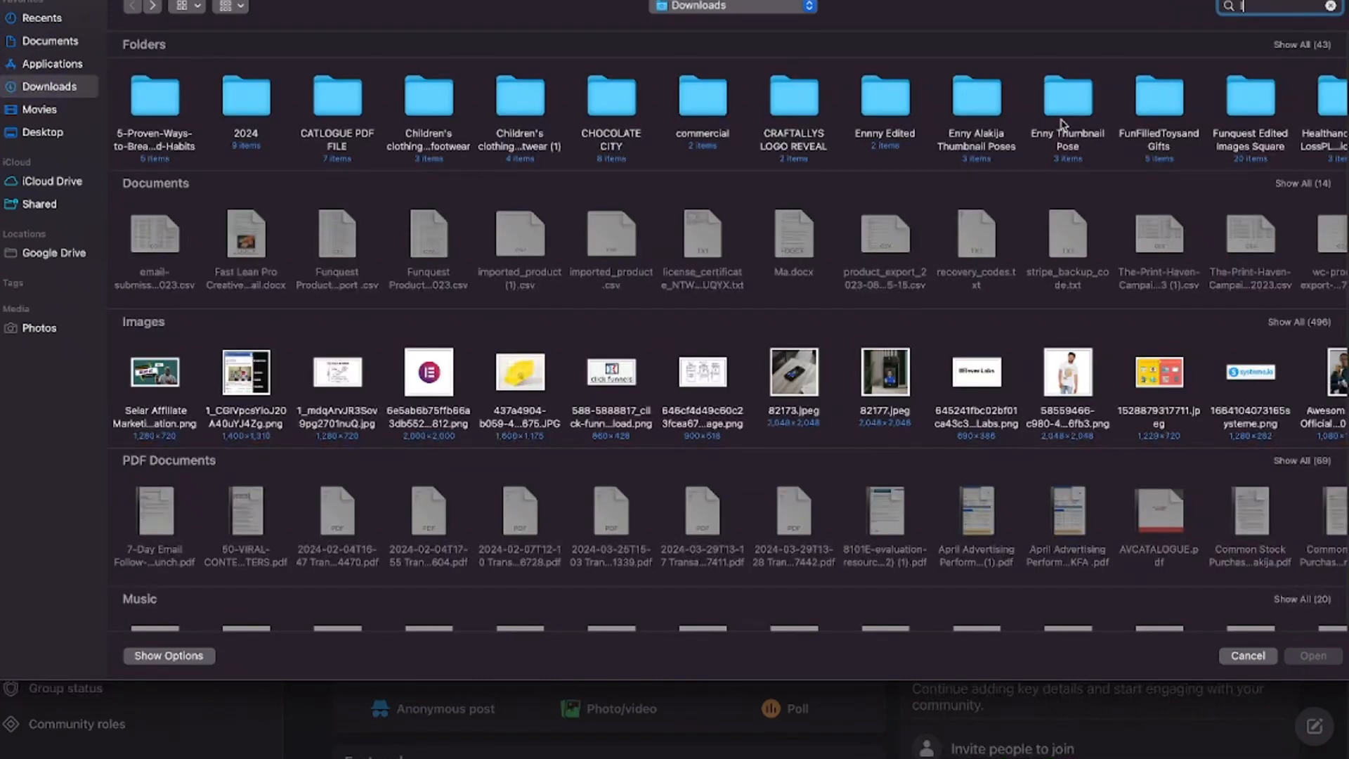
Search the files for "light of", upload "Light of a christian cover .png" and save it as the group's cover photo
type("light")
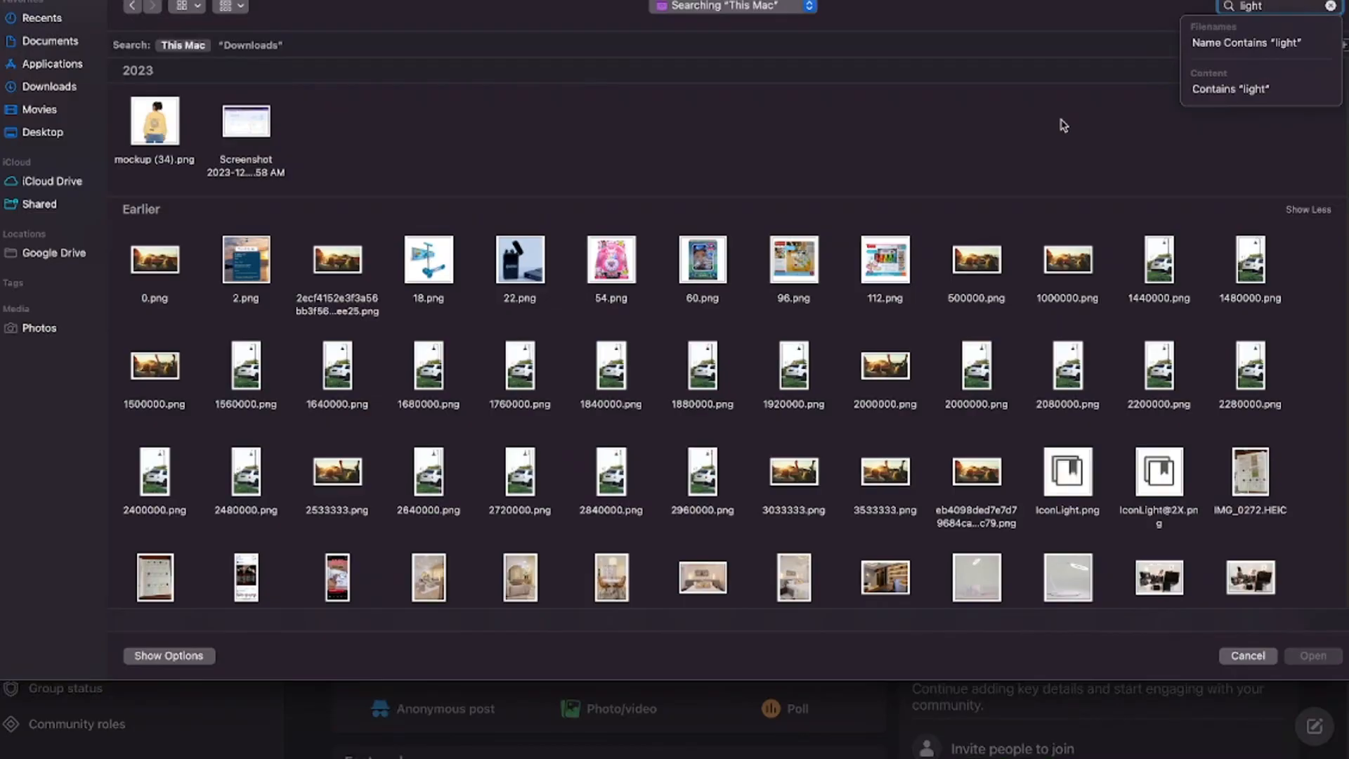
type("of")
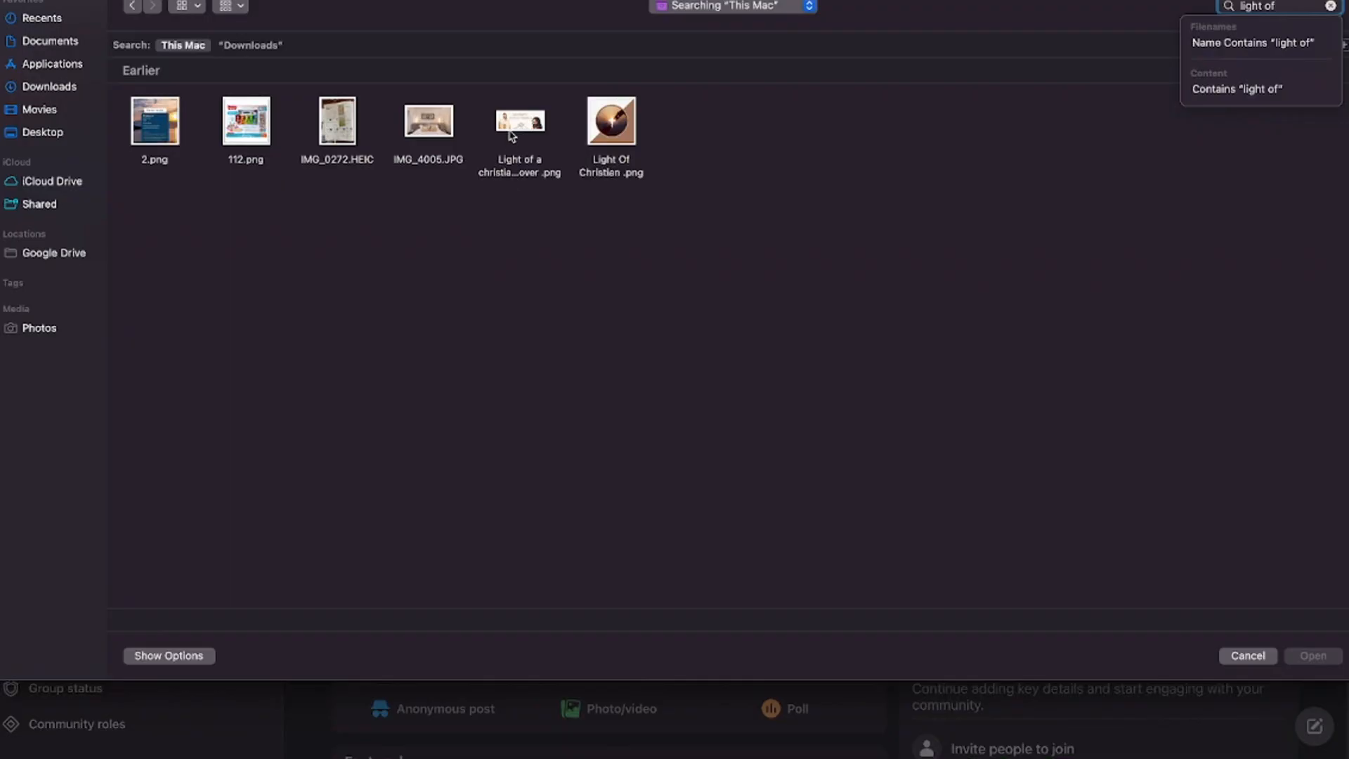
left_click(528, 125)
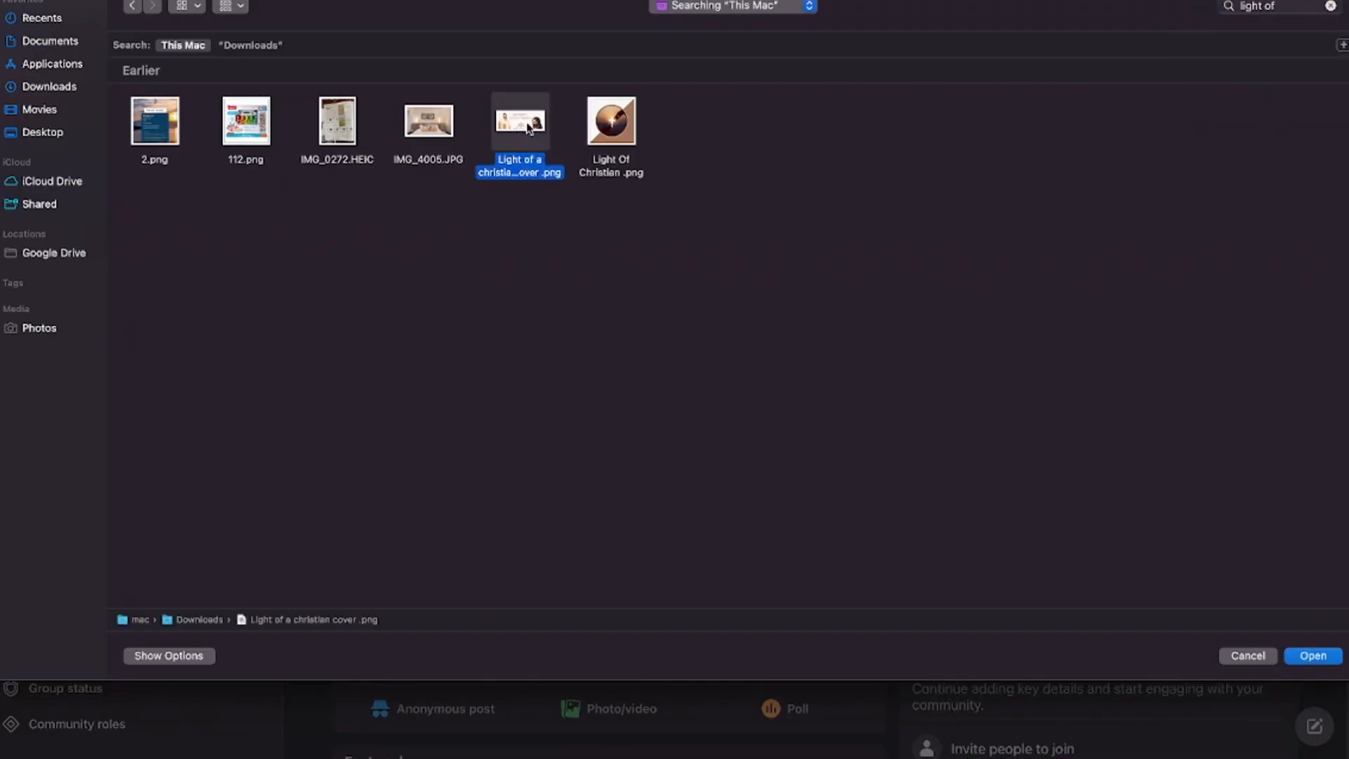
left_click(1312, 656)
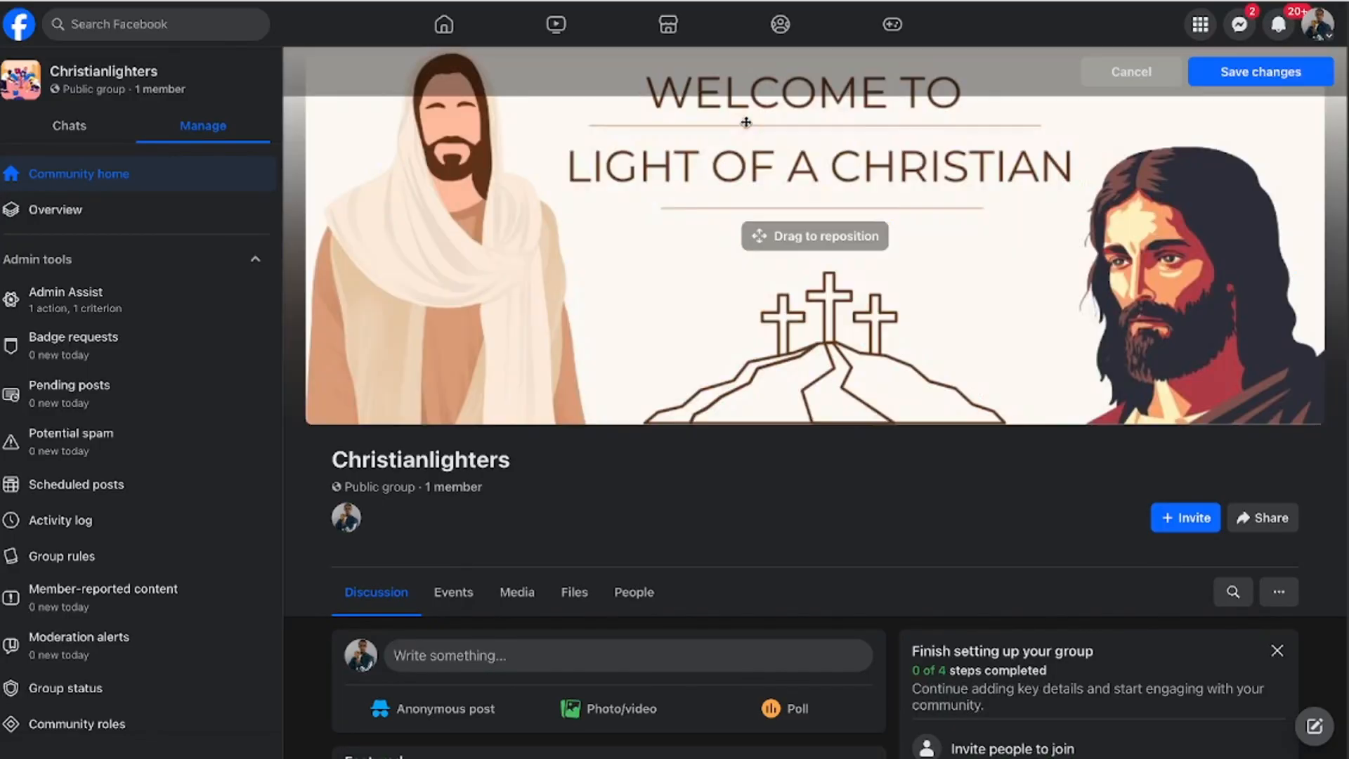
left_click(1002, 236)
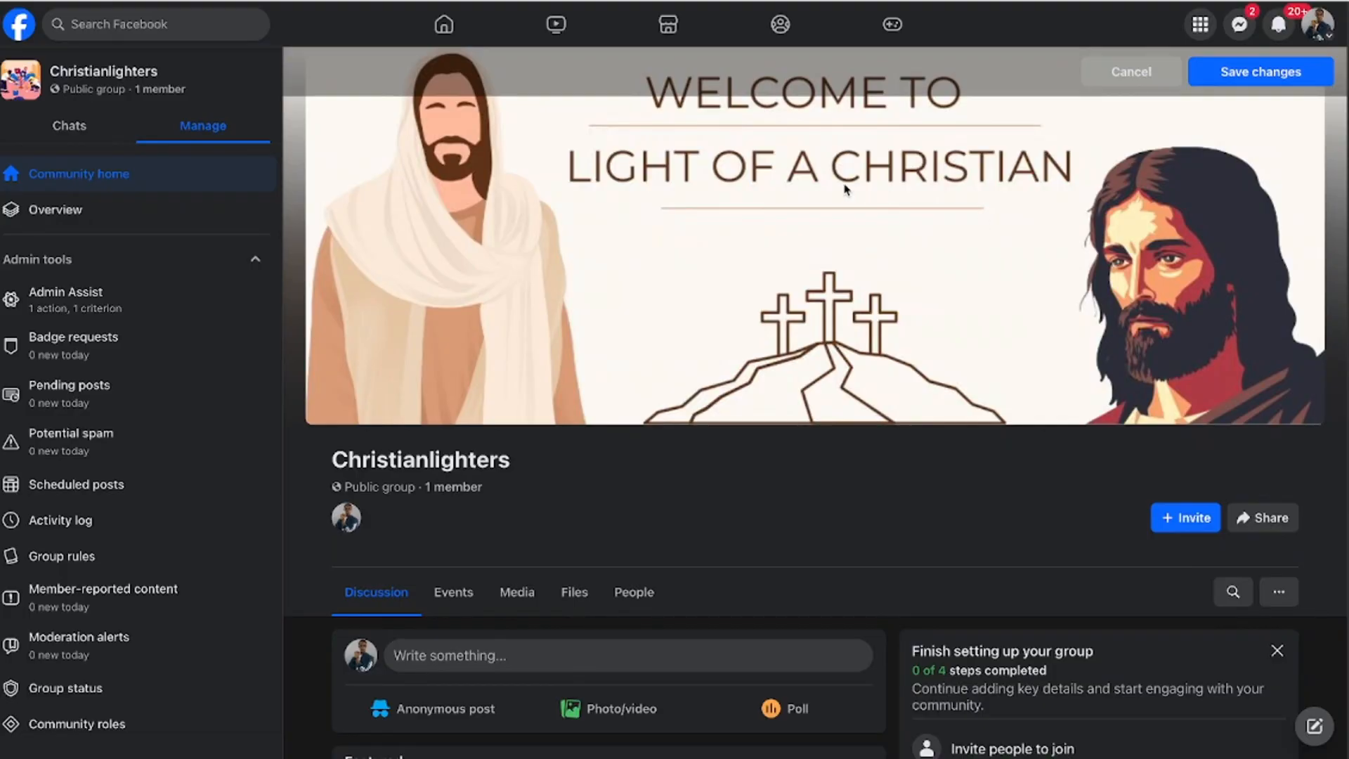
left_click(1241, 74)
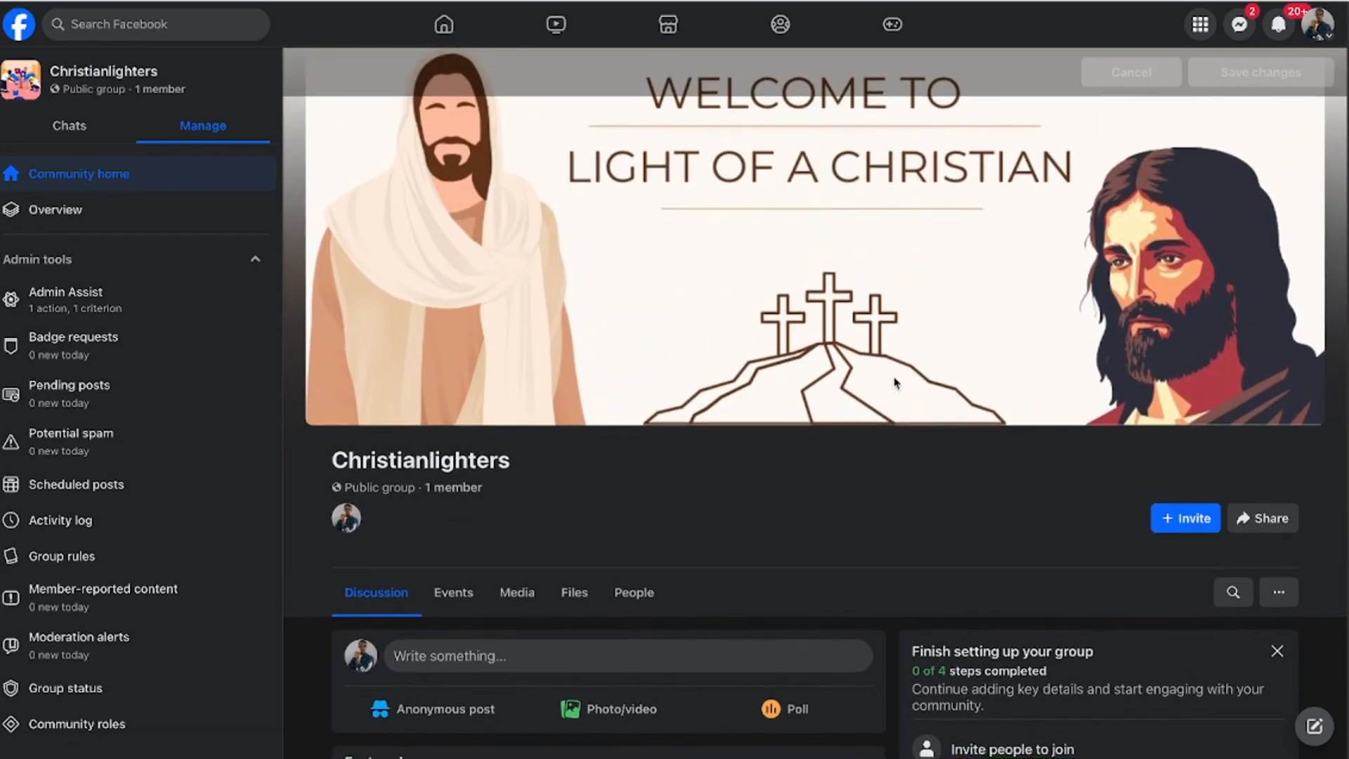
Look over the group page, including the new cover, the post composer, the comment field and the setup checklist
scroll(896, 383, "down", 5)
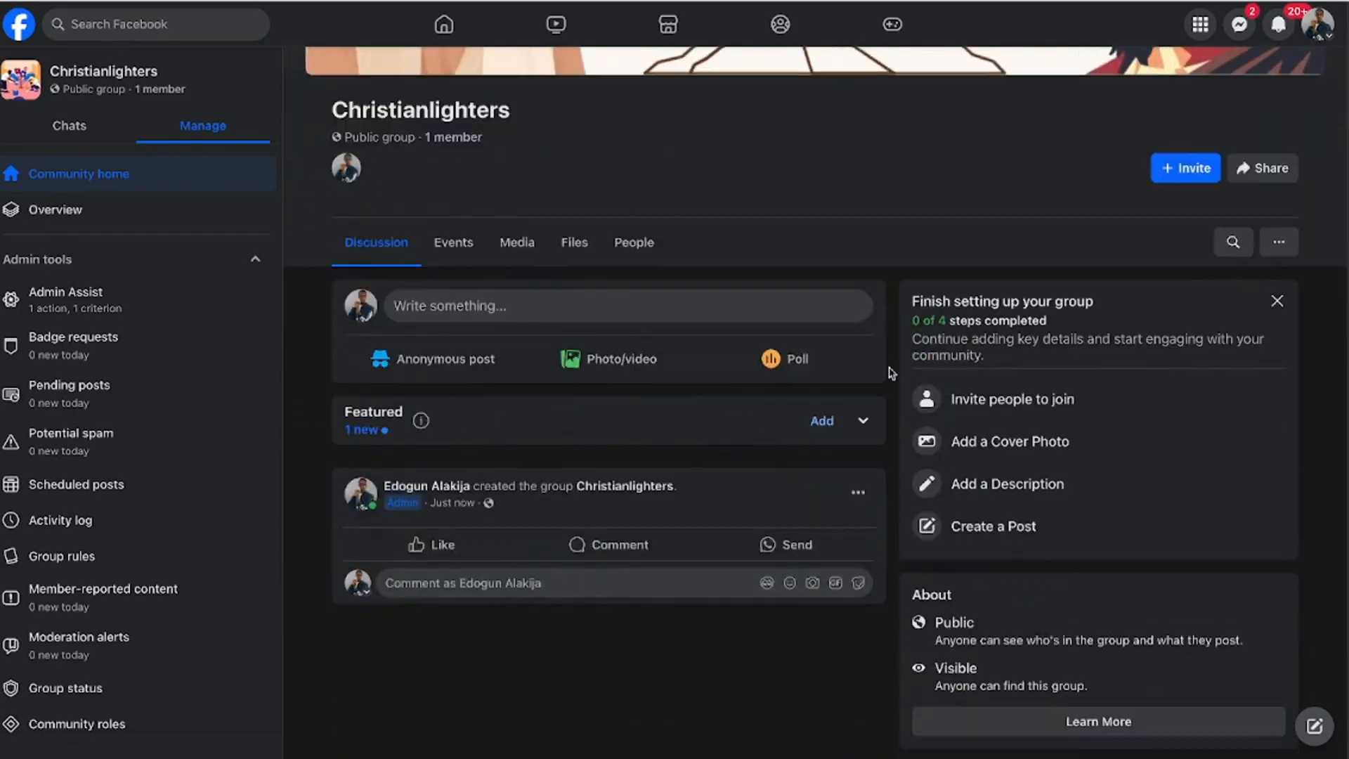
scroll(703, 304, "up", 5)
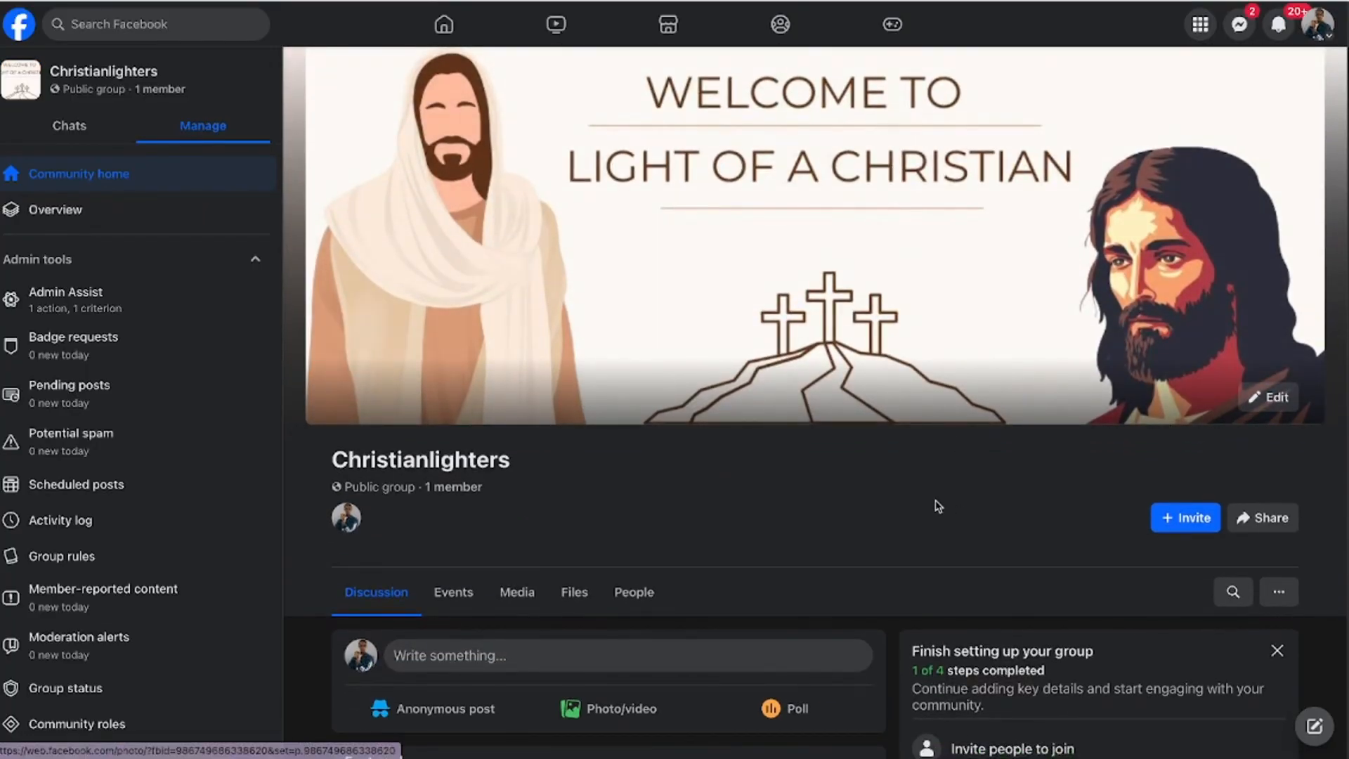
scroll(936, 506, "down", 4)
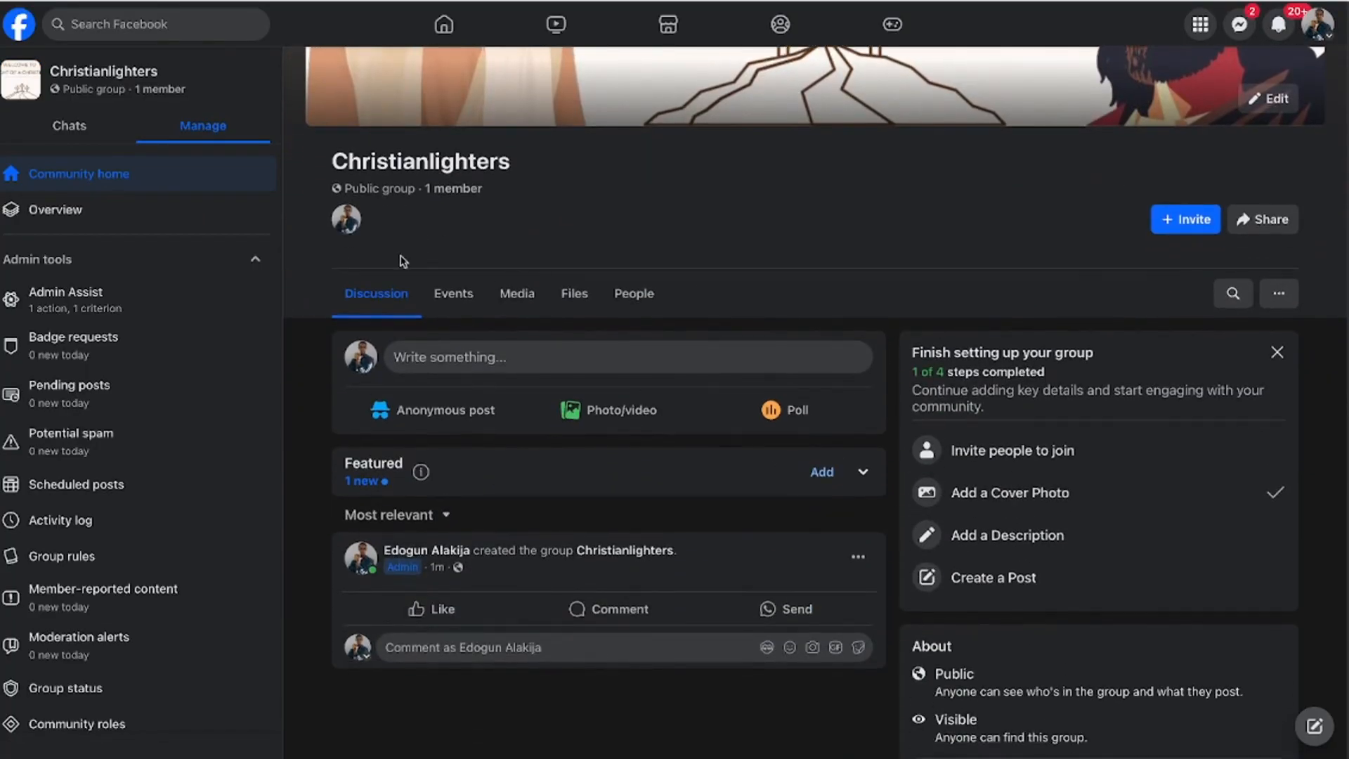
left_click(496, 364)
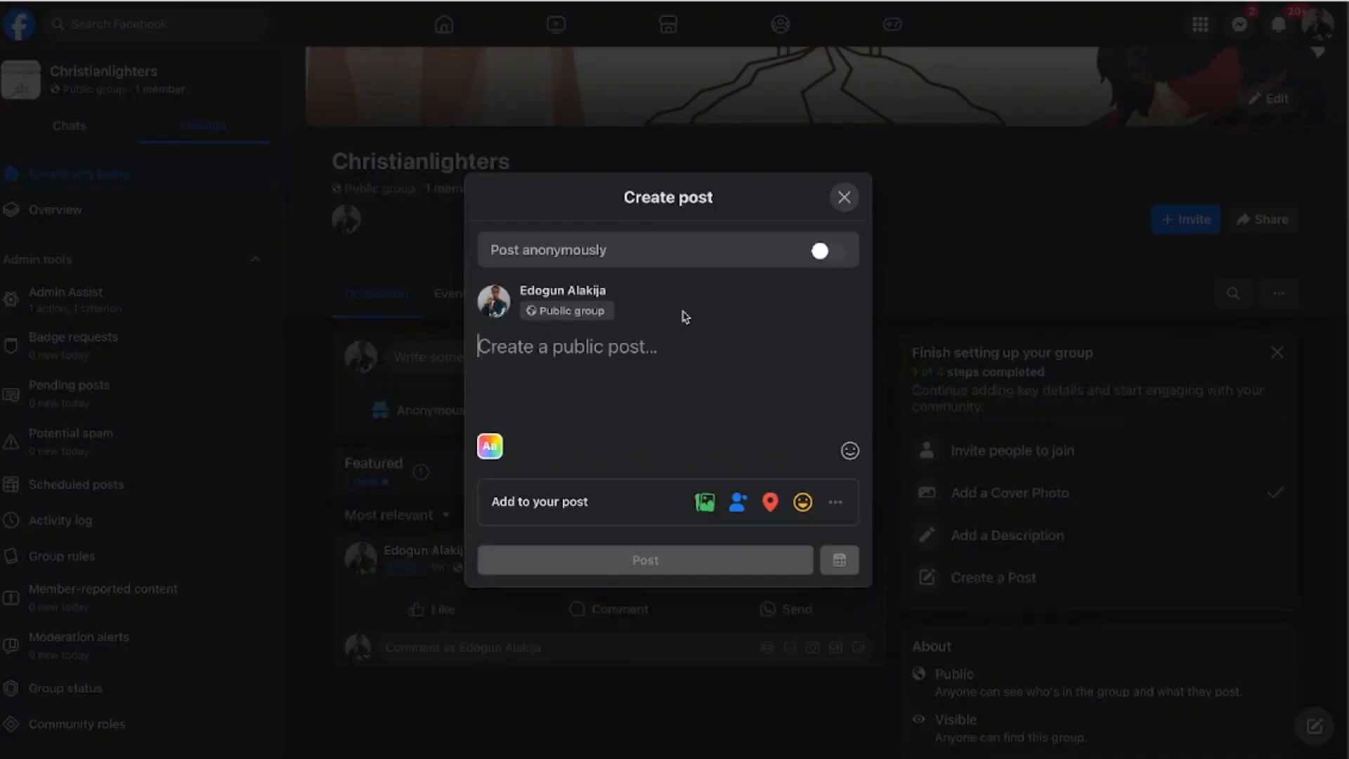
left_click(844, 197)
scroll(667, 397, "down", 1)
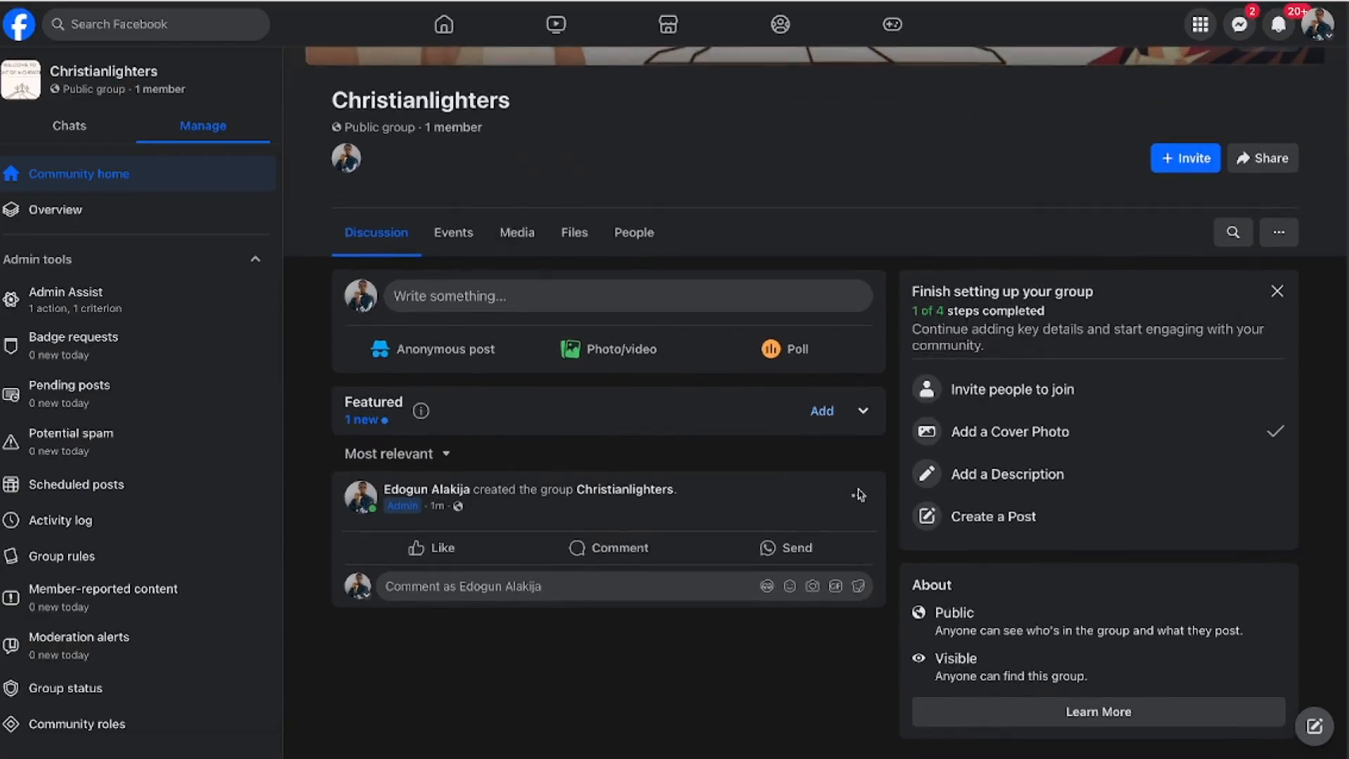
left_click(600, 580)
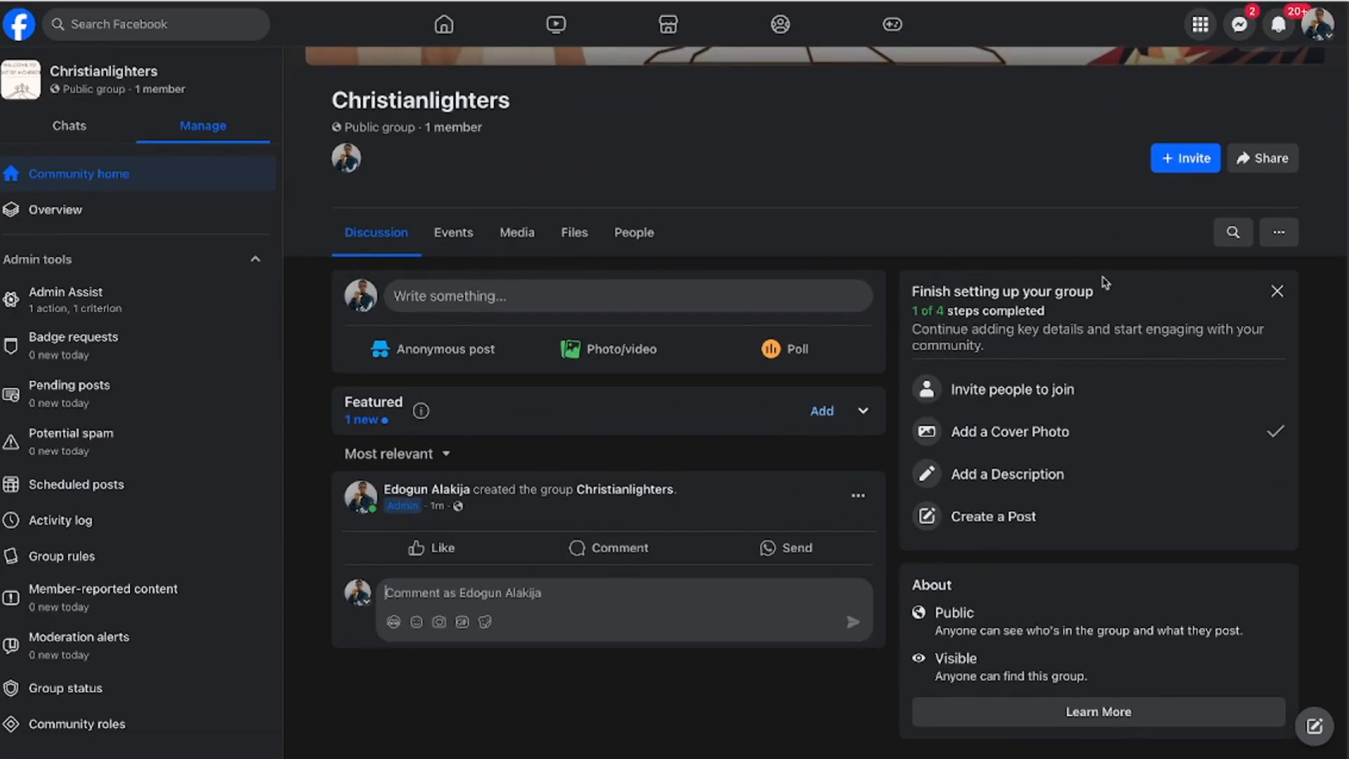
scroll(1144, 358, "up", 4)
scroll(1108, 517, "down", 3)
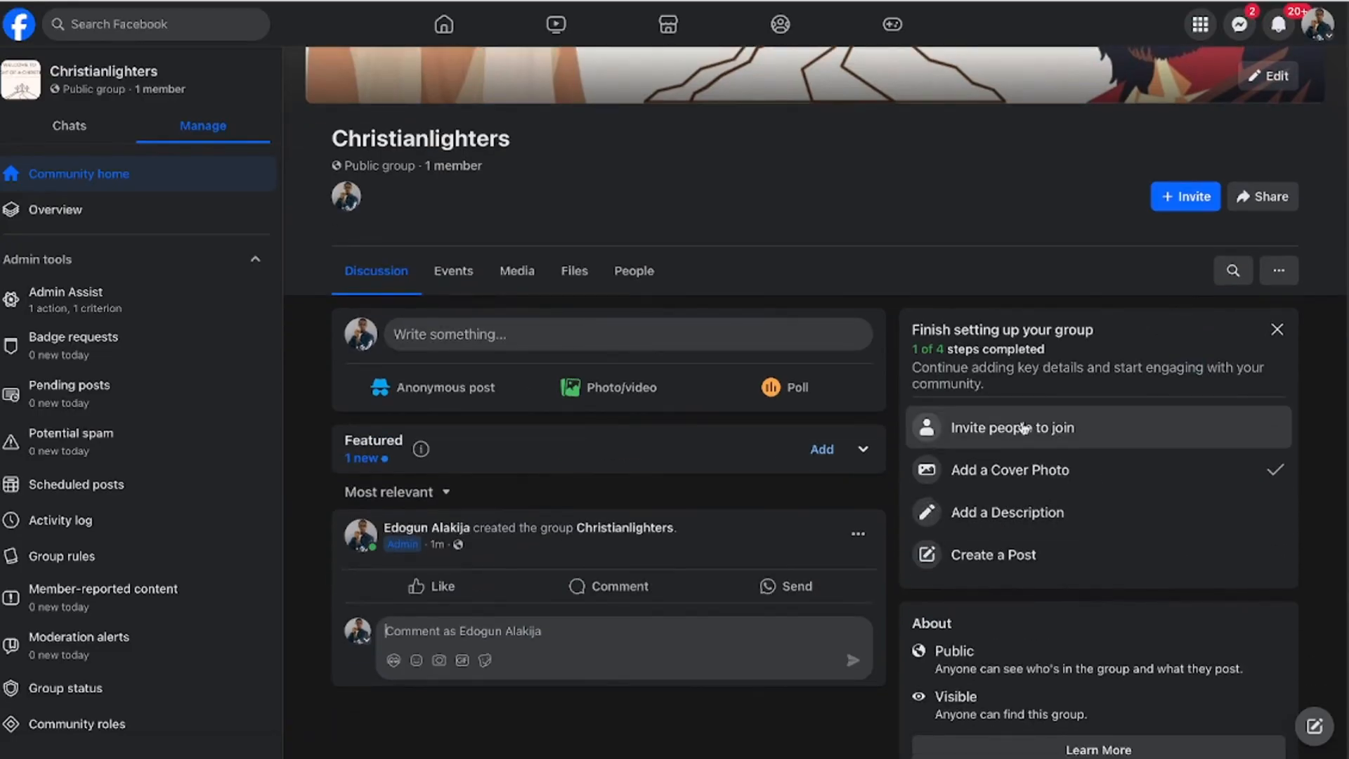
Open the friend invitations from the group setup checklist and select two adjacent friends far down the list
left_click(1021, 427)
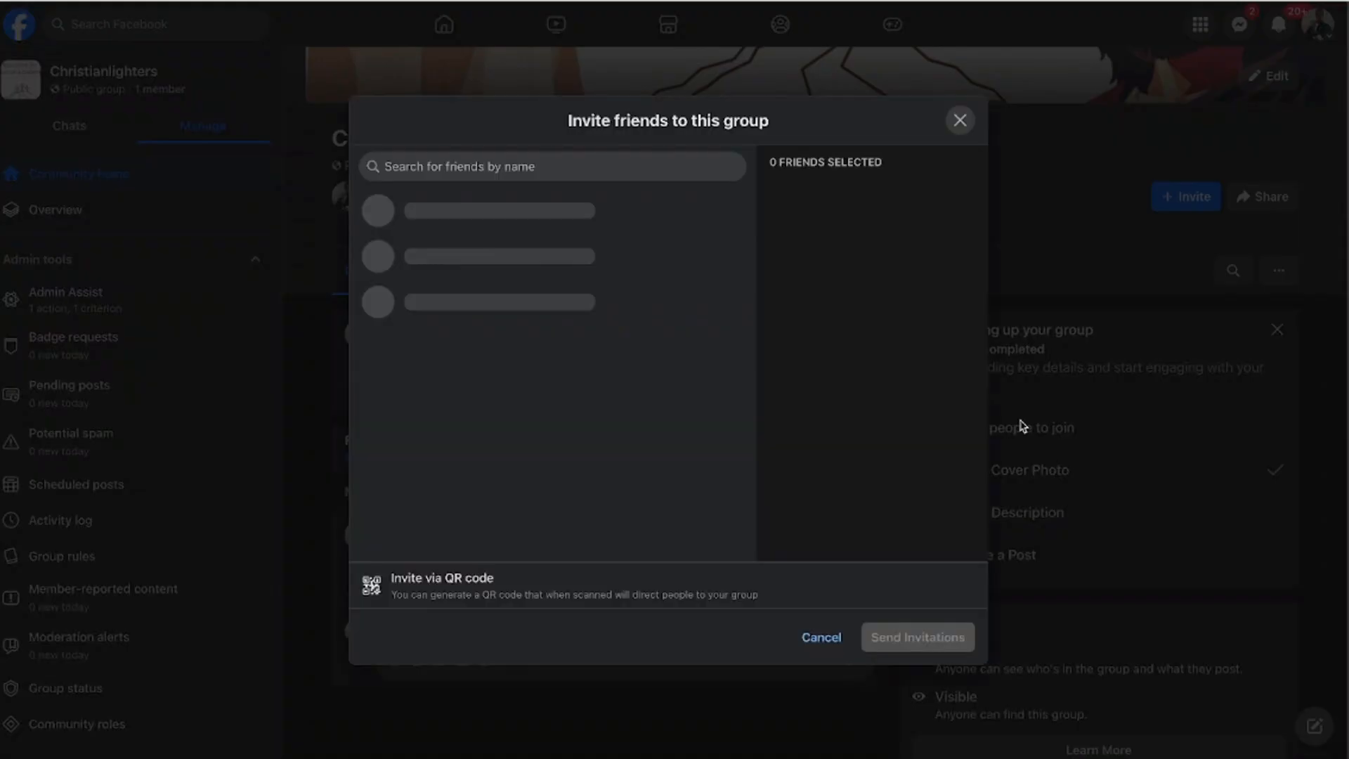
scroll(608, 339, "down", 2)
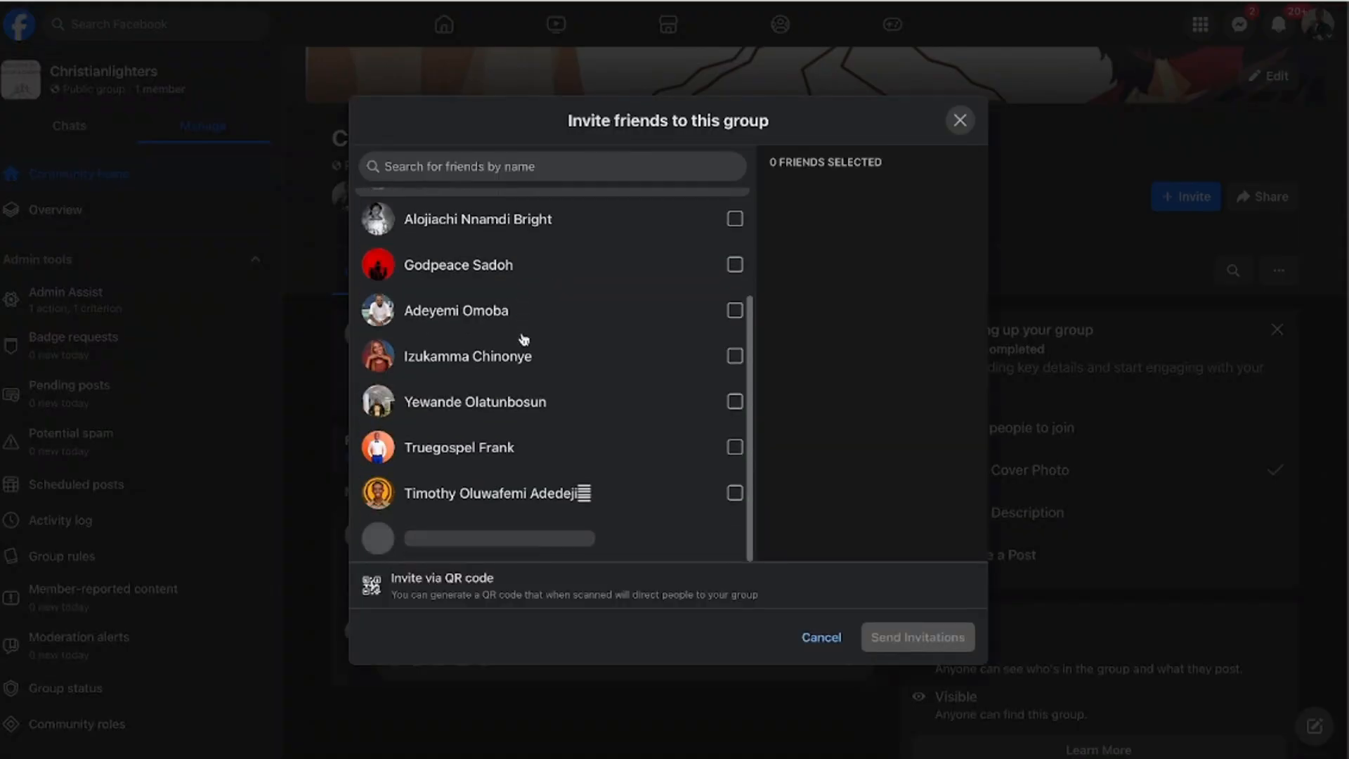
scroll(523, 340, "down", 3)
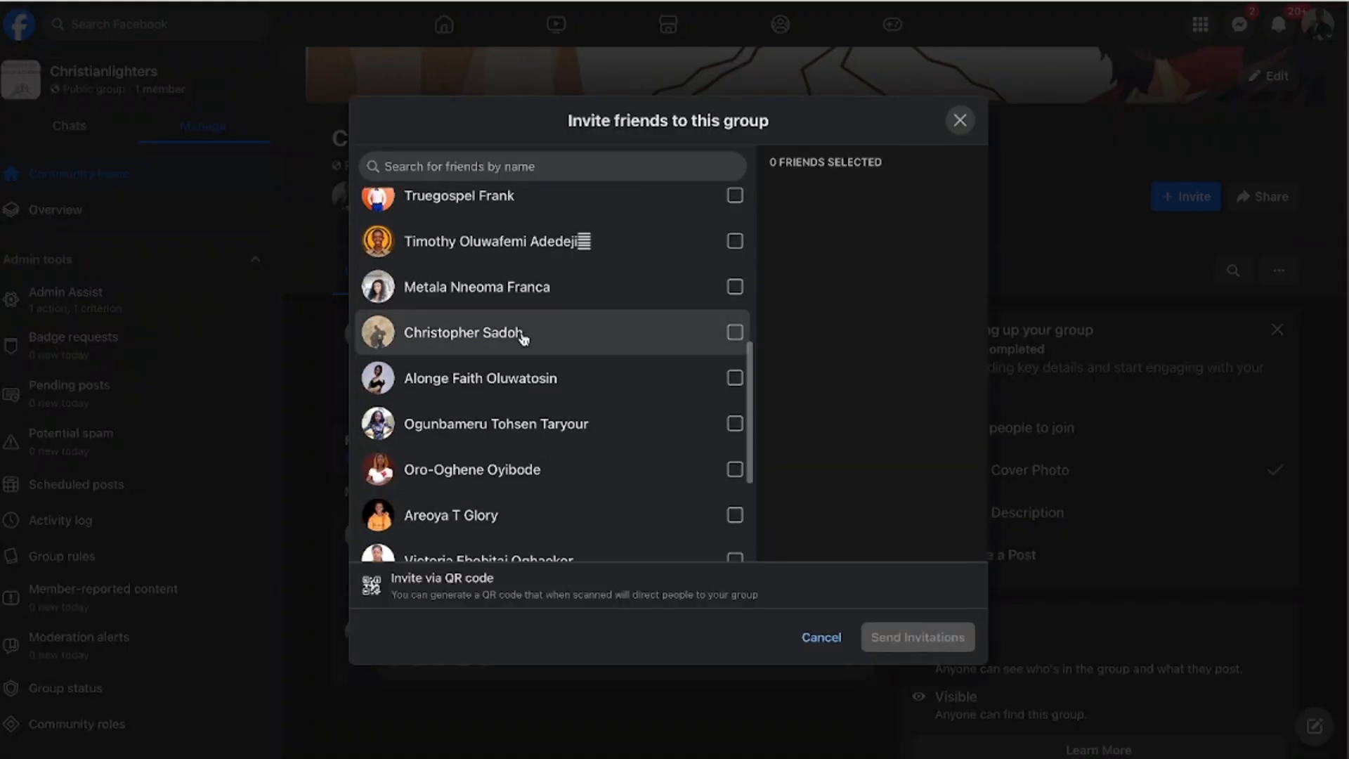
scroll(523, 340, "down", 2)
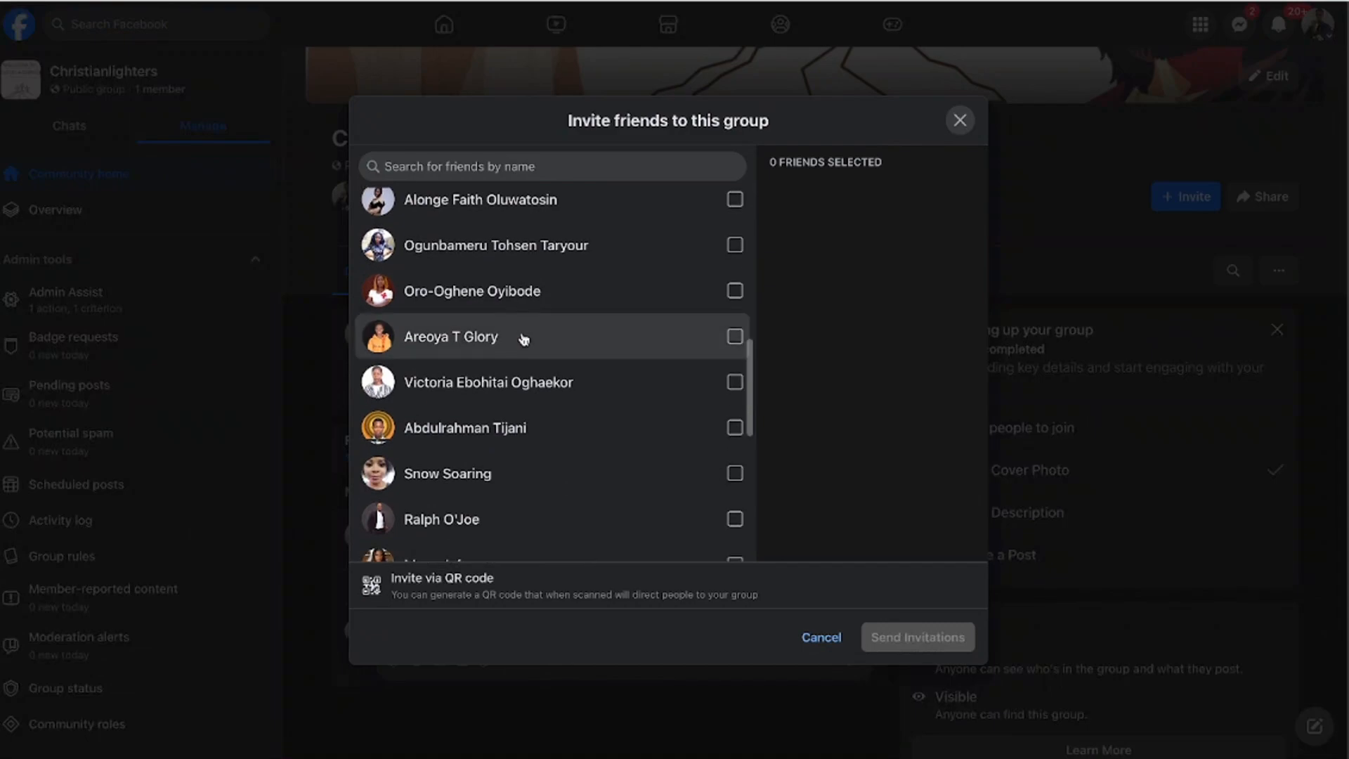
scroll(523, 339, "down", 2)
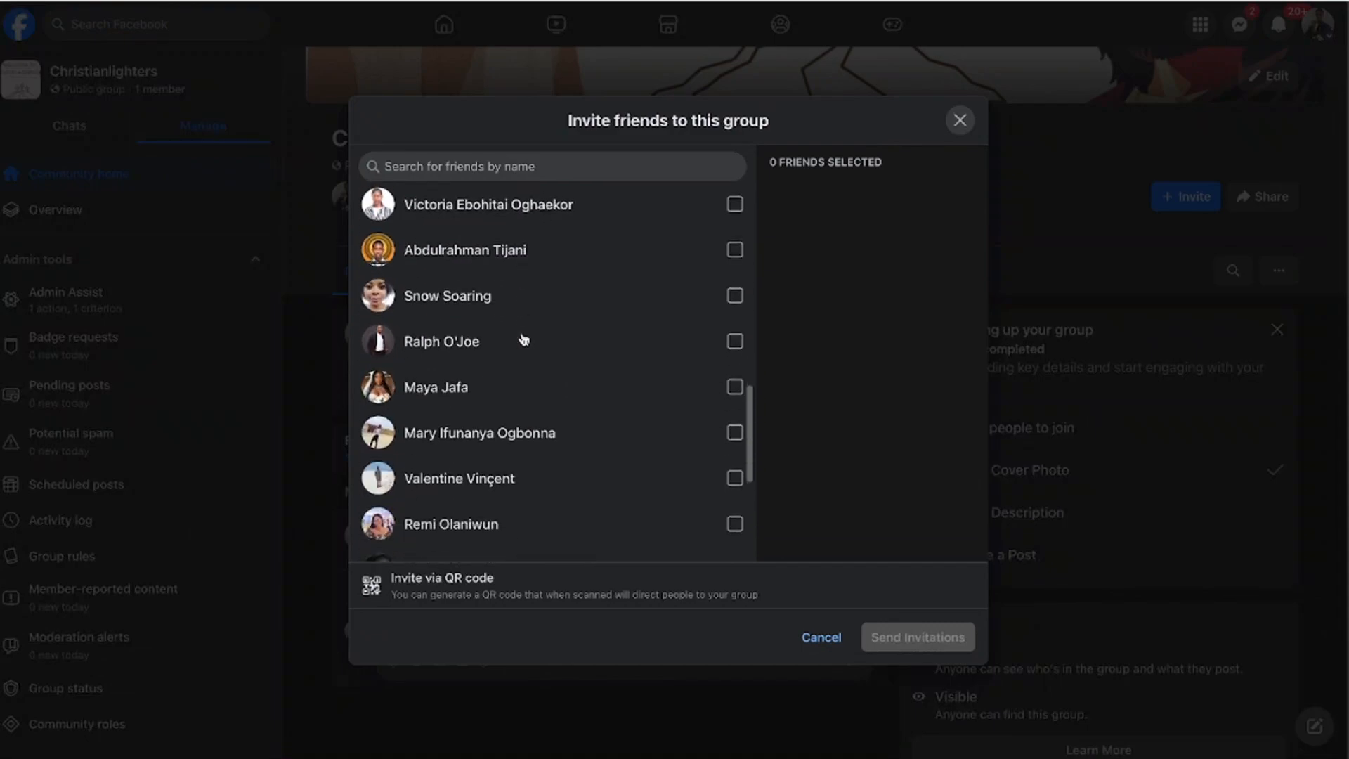
scroll(638, 419, "down", 2)
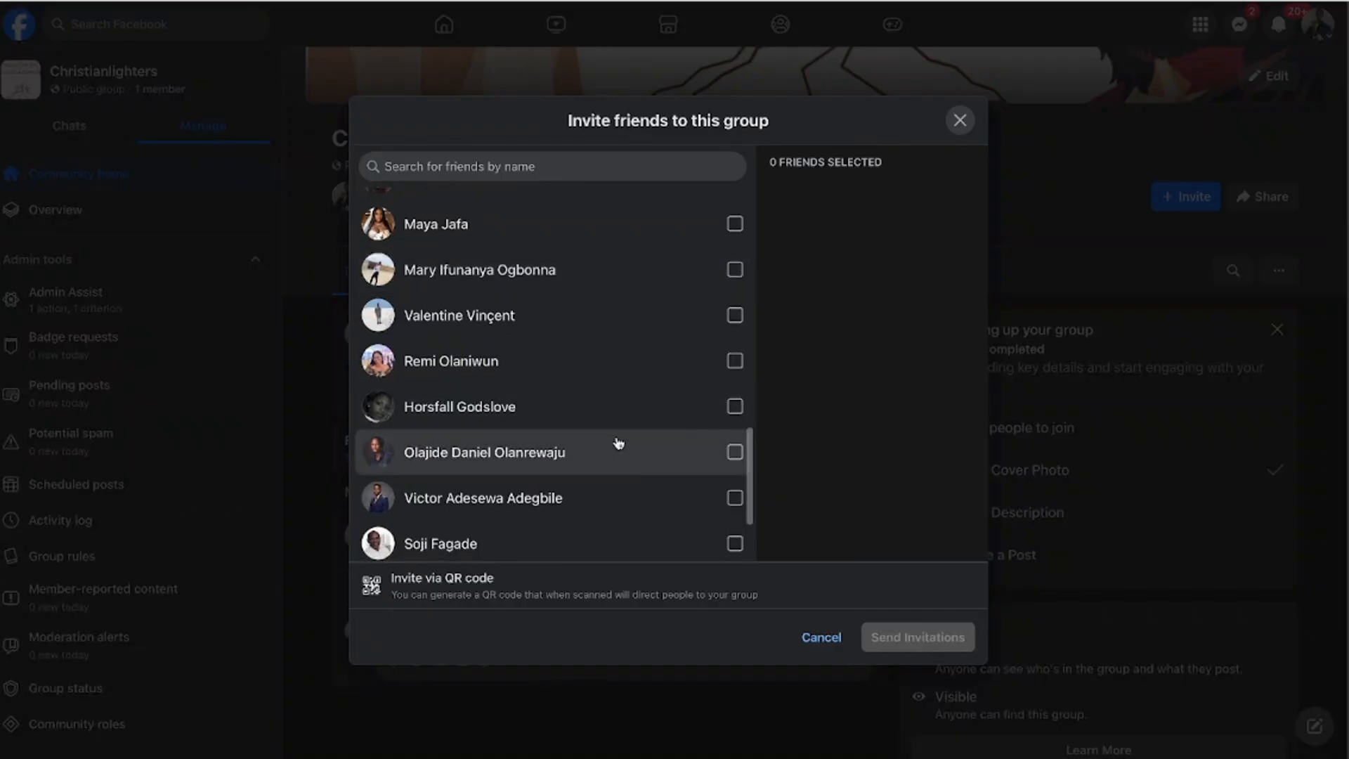
scroll(618, 445, "down", 2)
scroll(638, 441, "down", 3)
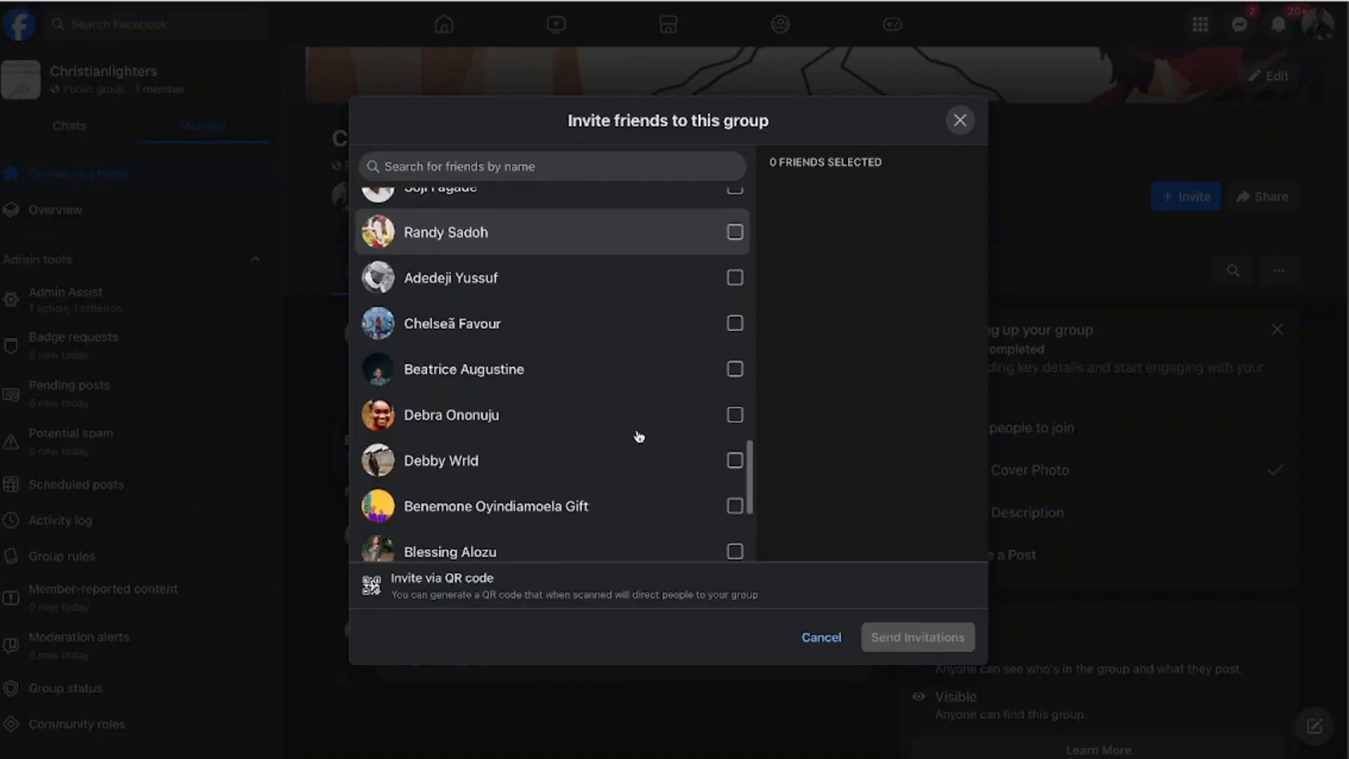
scroll(638, 436, "down", 2)
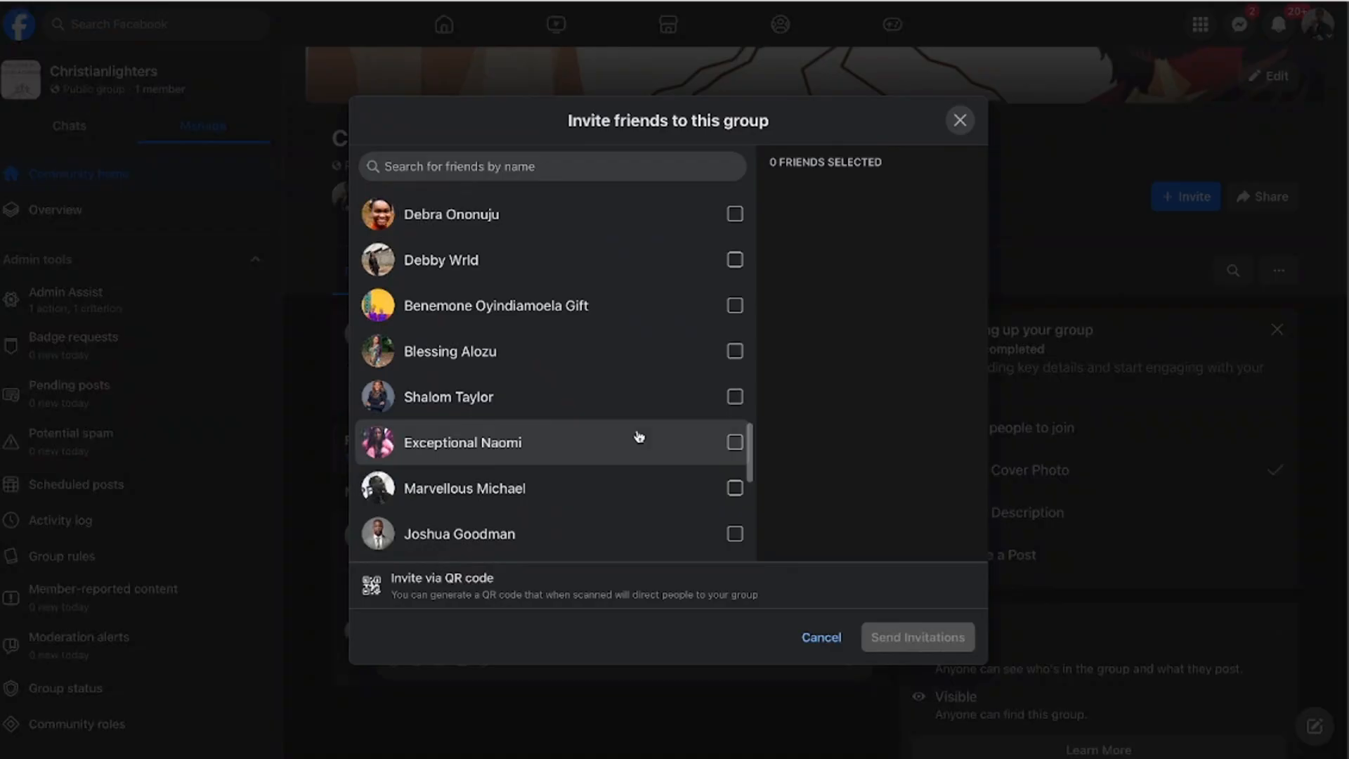
scroll(718, 482, "down", 2)
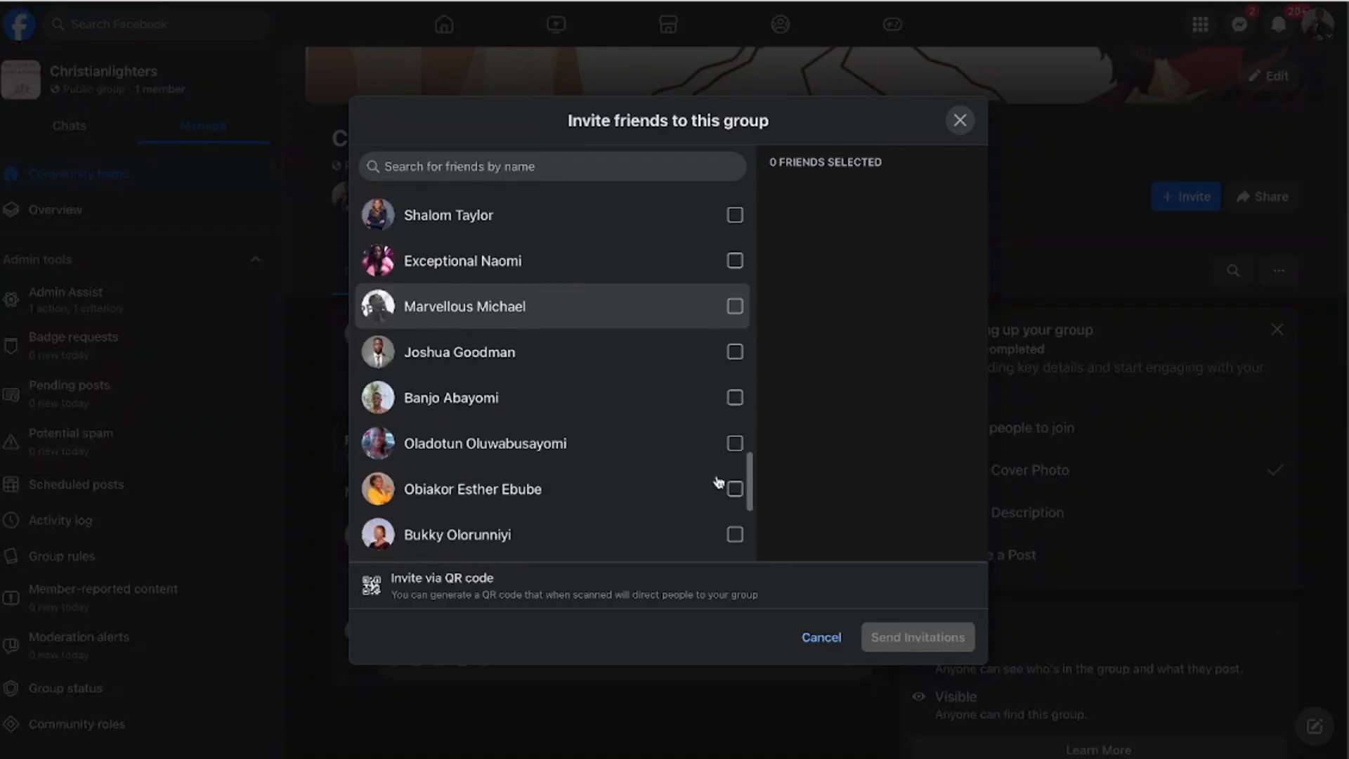
scroll(717, 482, "down", 3)
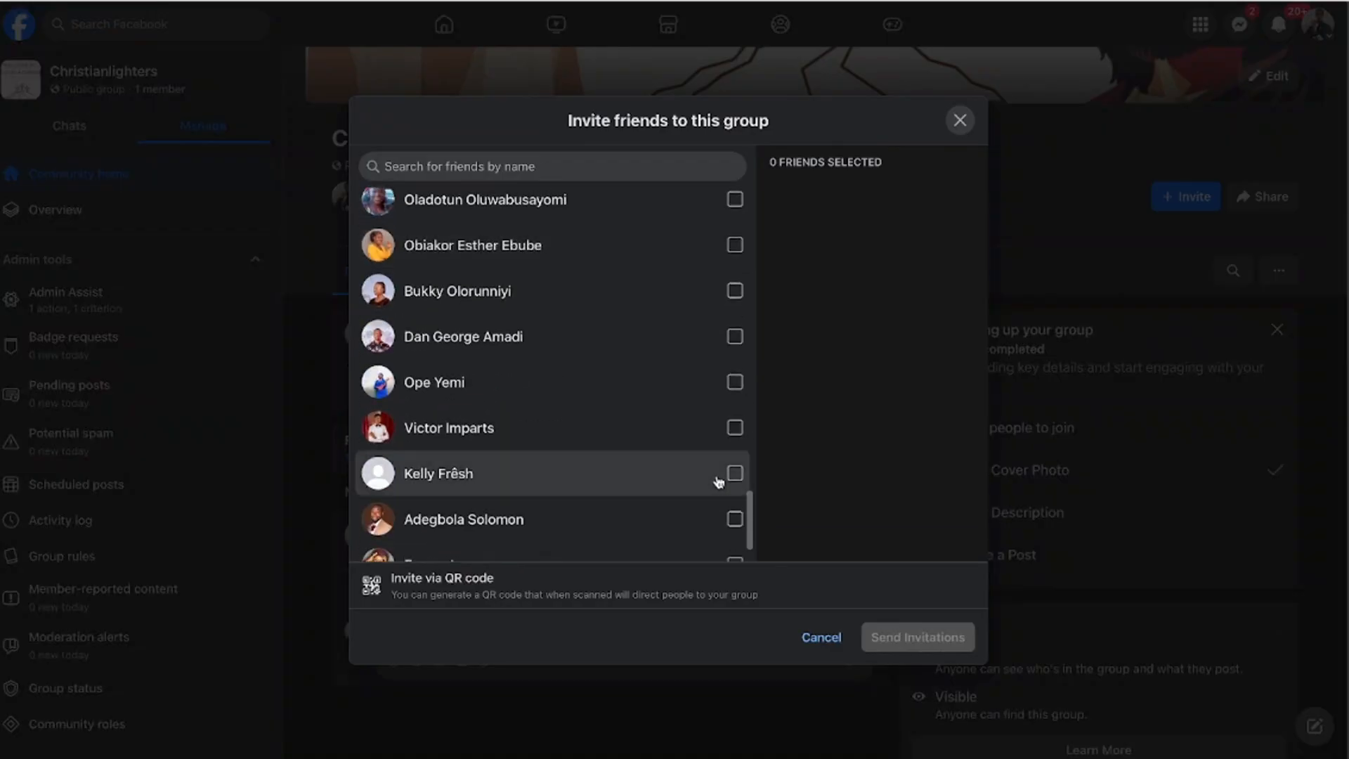
scroll(647, 368, "down", 1)
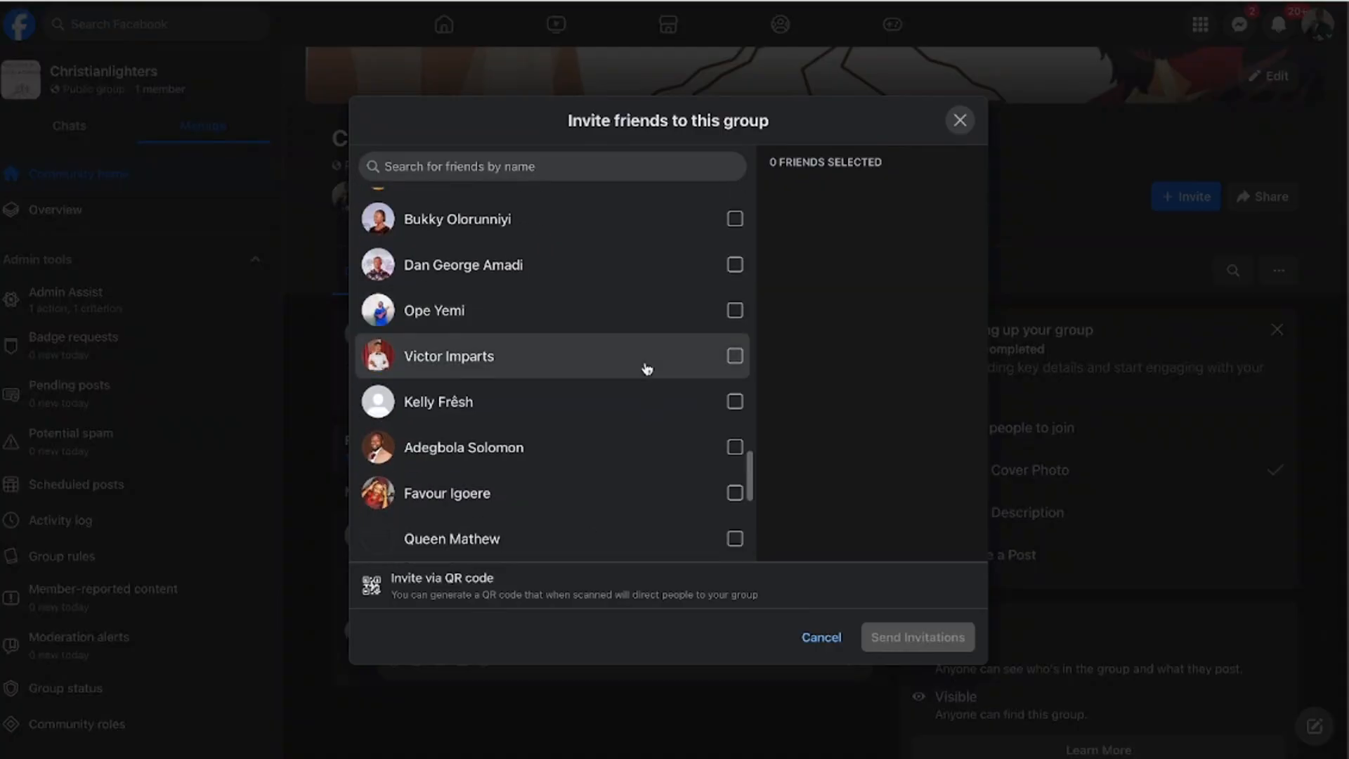
scroll(647, 369, "down", 4)
scroll(647, 368, "down", 3)
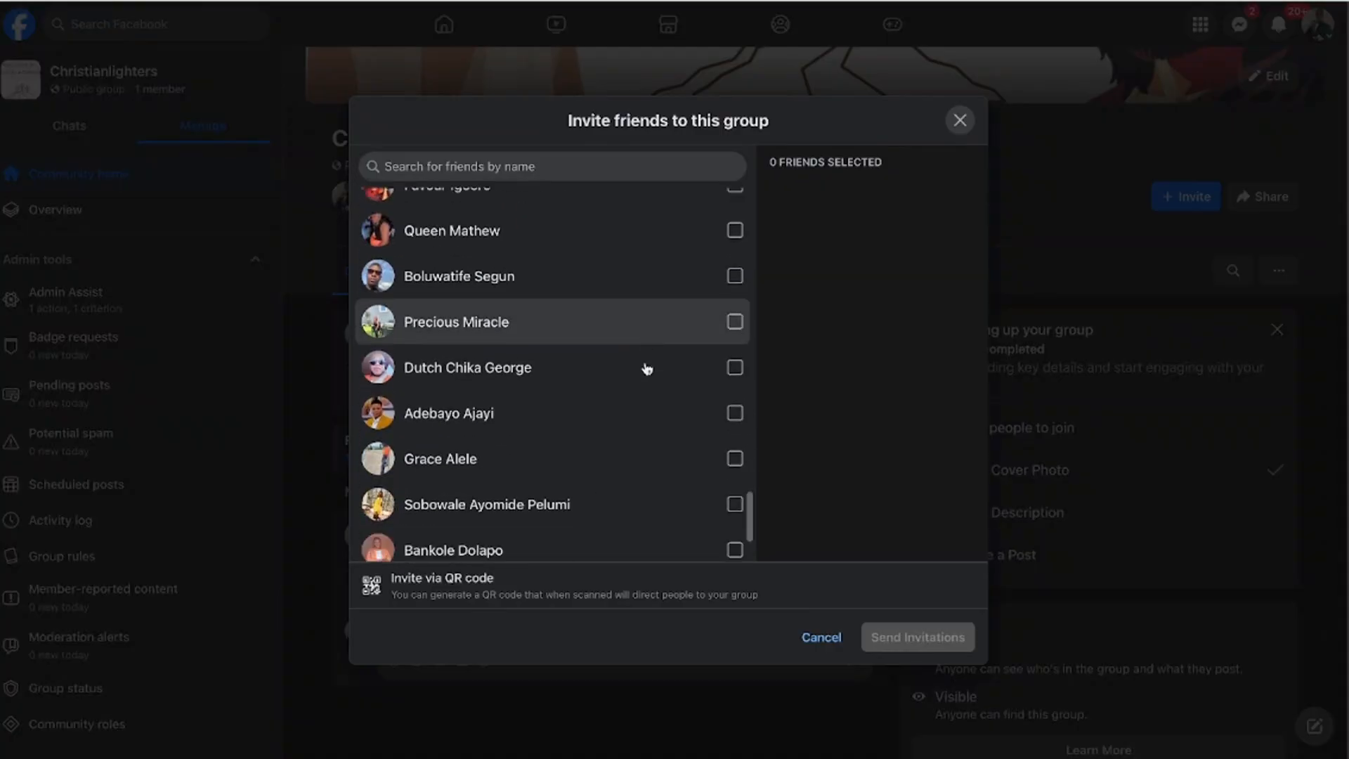
scroll(646, 369, "down", 1)
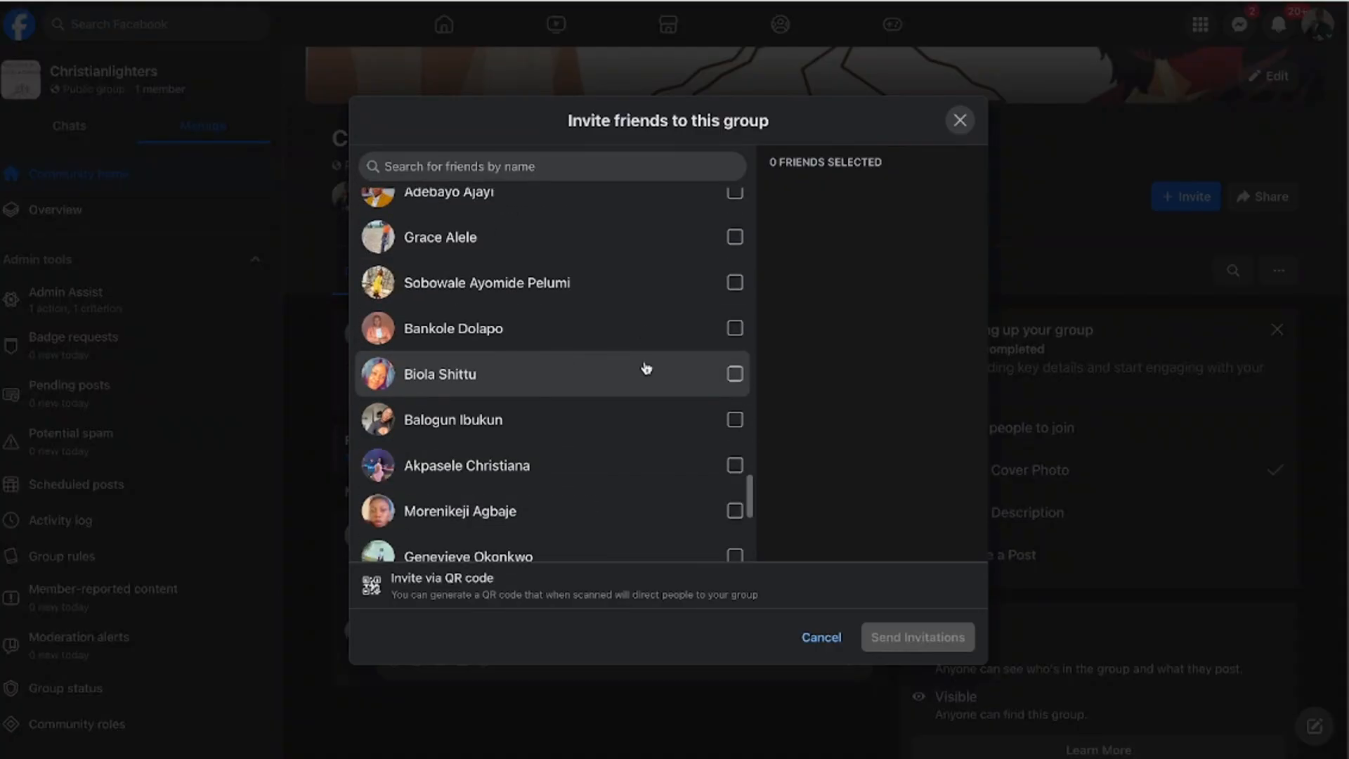
scroll(646, 369, "down", 3)
scroll(656, 428, "up", 1)
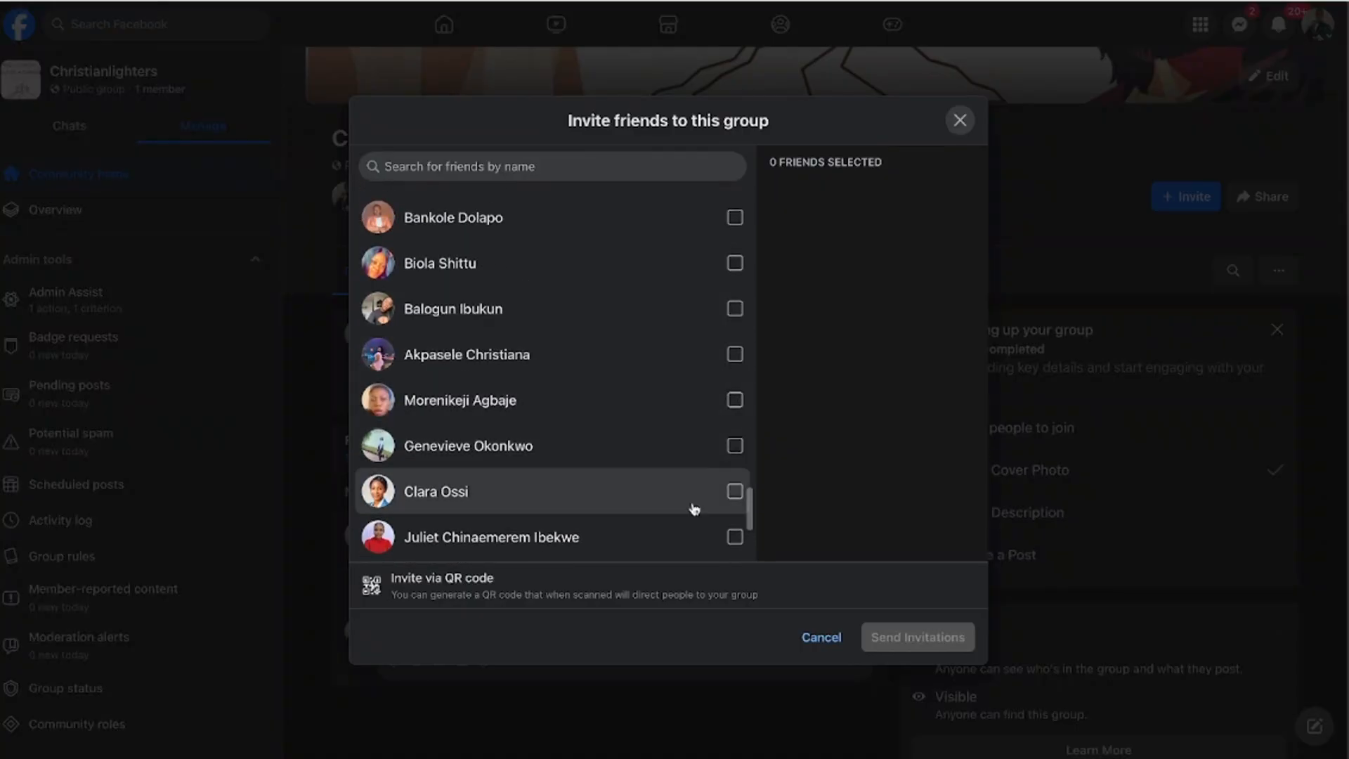
scroll(693, 507, "down", 3)
scroll(694, 509, "down", 1)
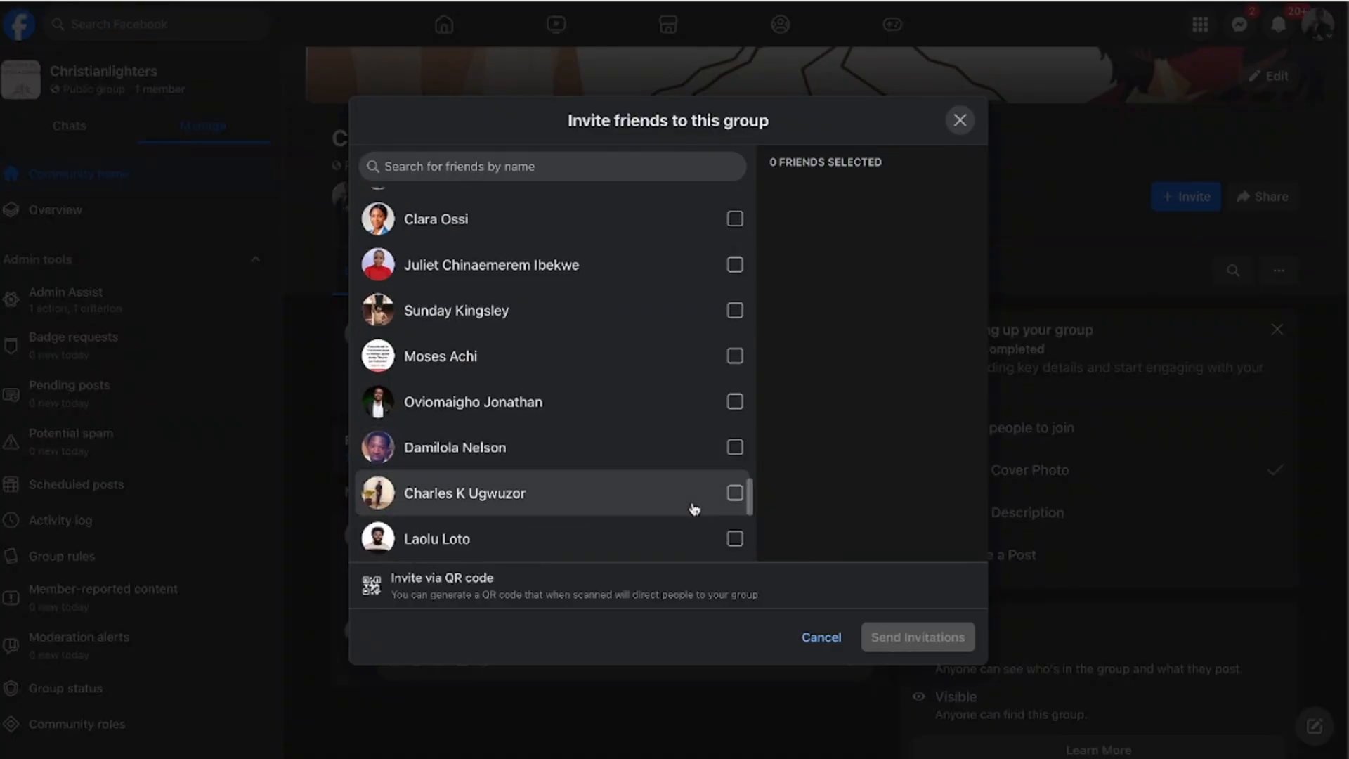
scroll(695, 509, "down", 3)
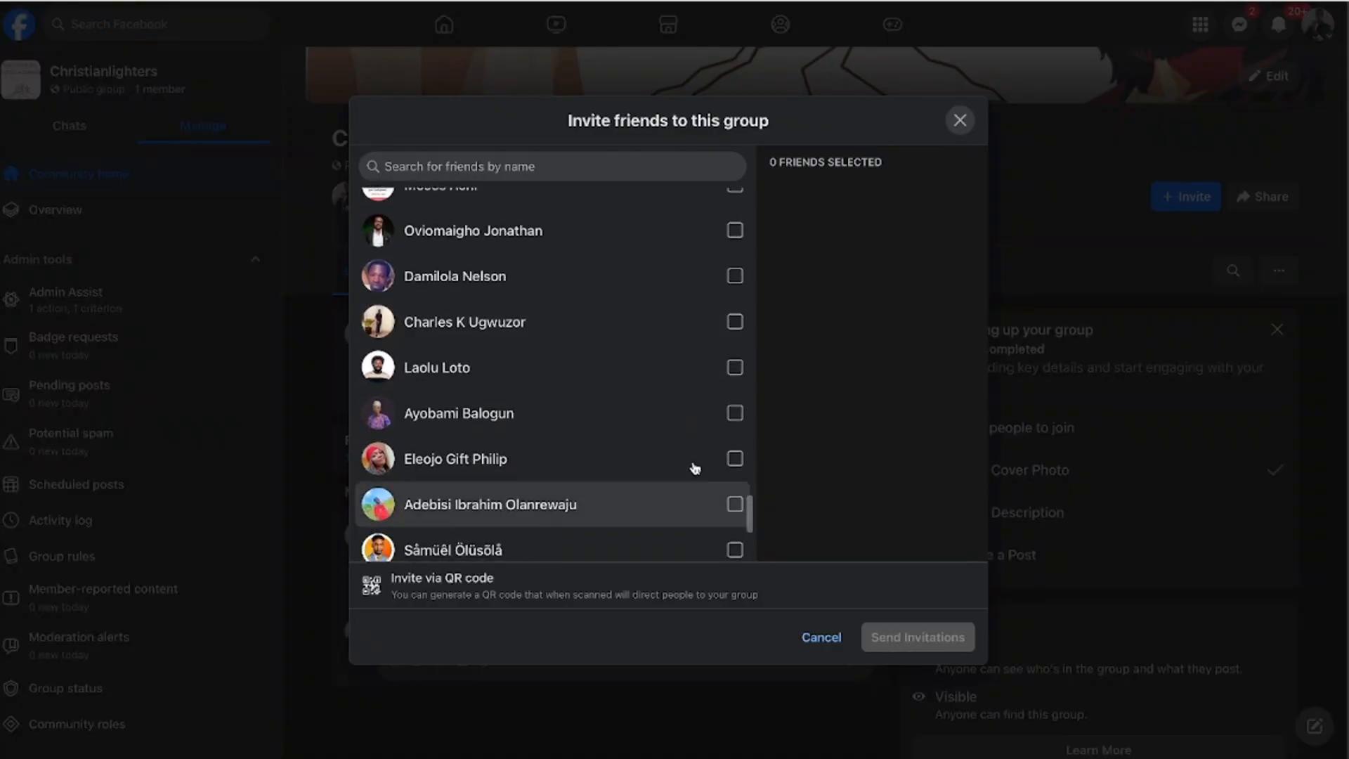
left_click(735, 325)
left_click(735, 371)
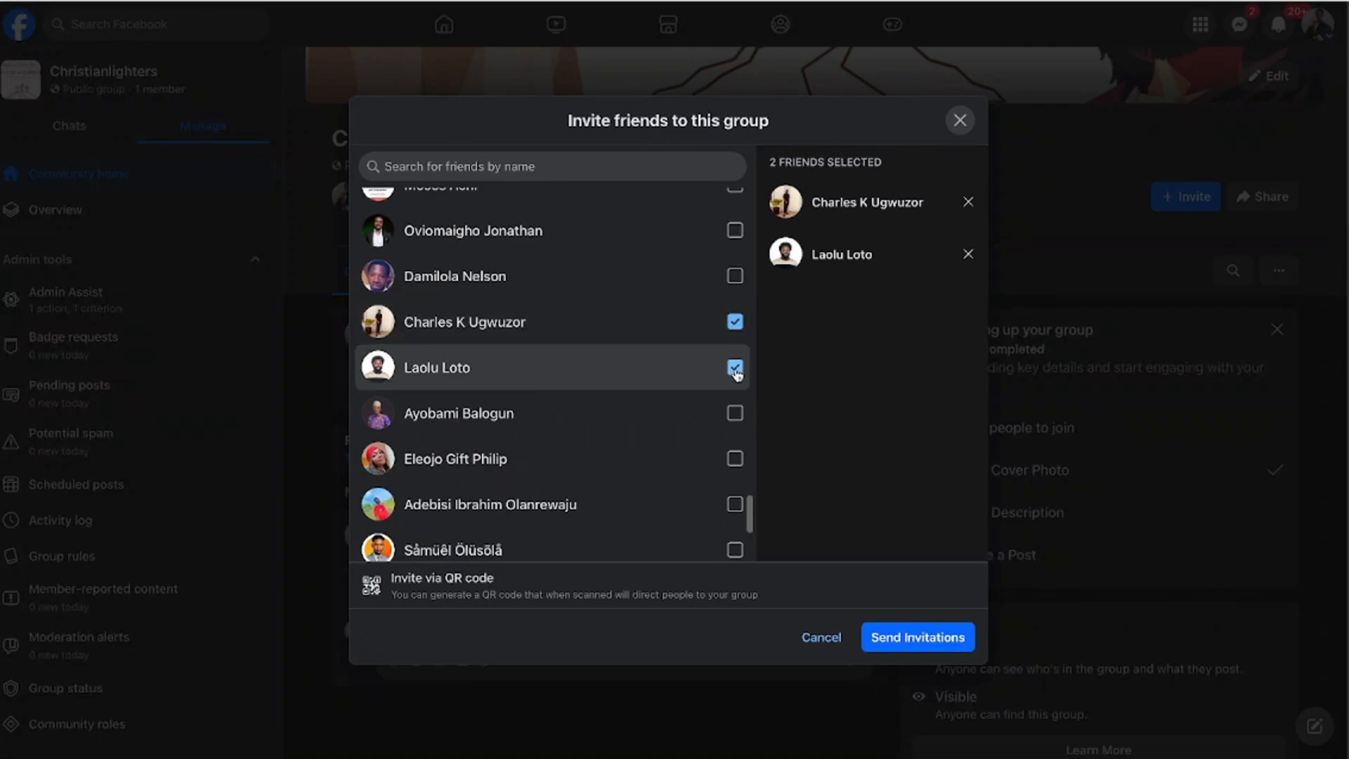
Select one more friend further down the list and send the group invitations to the three selected friends
scroll(732, 482, "down", 3)
scroll(650, 401, "down", 2)
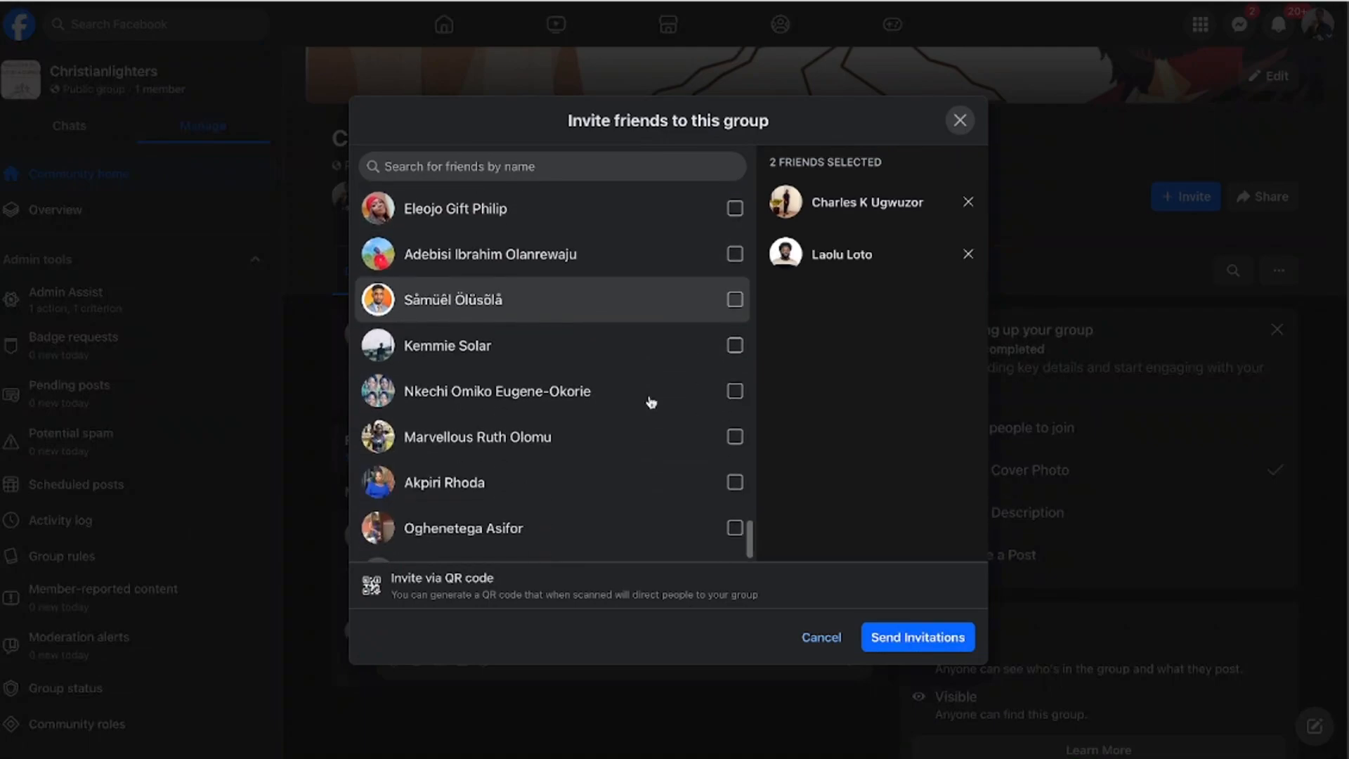
scroll(702, 487, "down", 2)
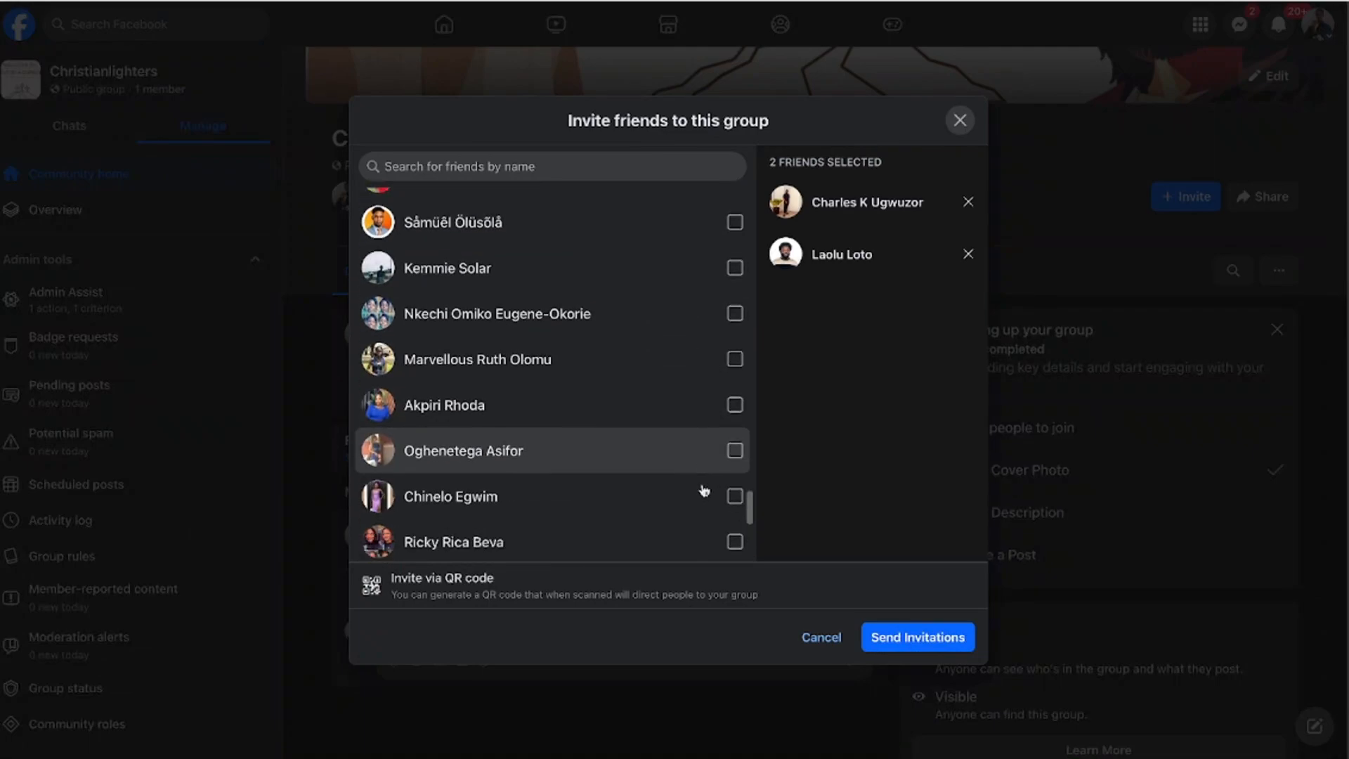
scroll(706, 464, "down", 2)
scroll(708, 400, "down", 2)
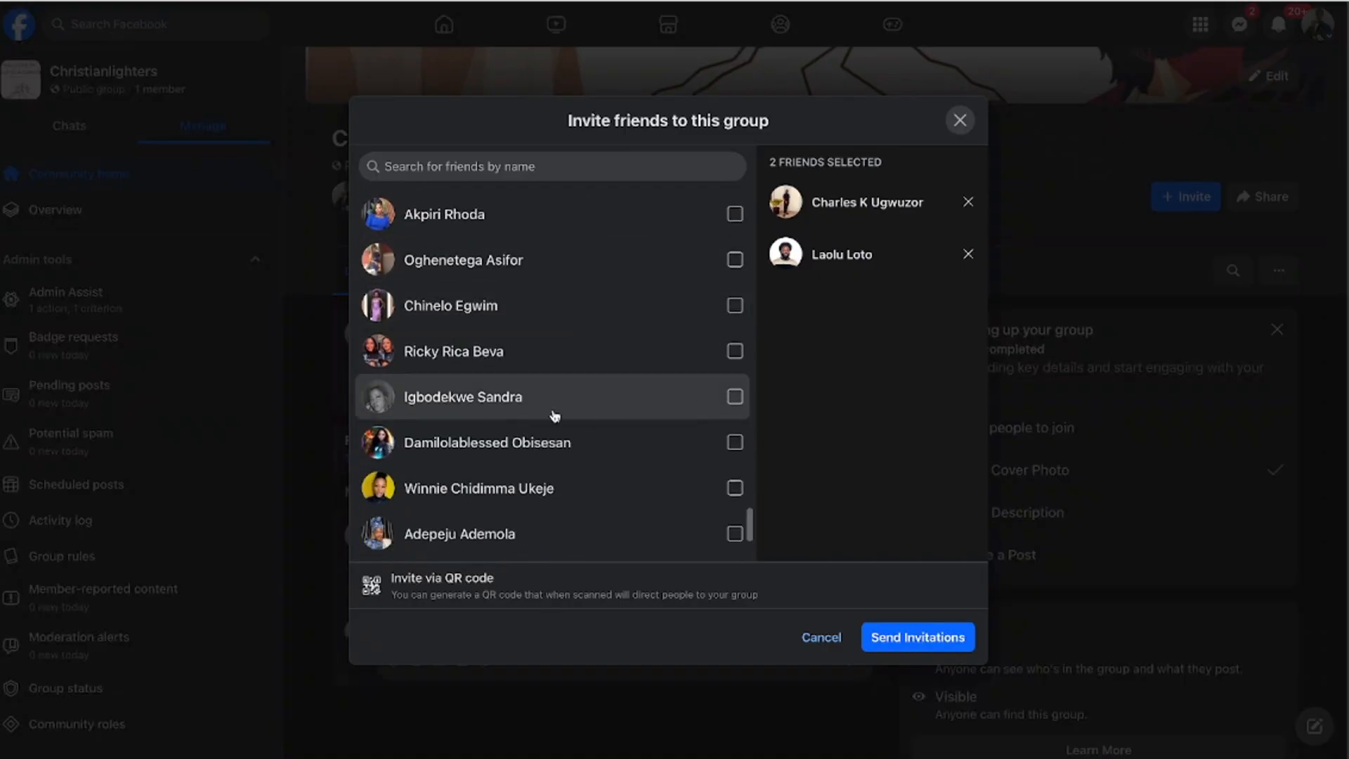
scroll(732, 488, "down", 4)
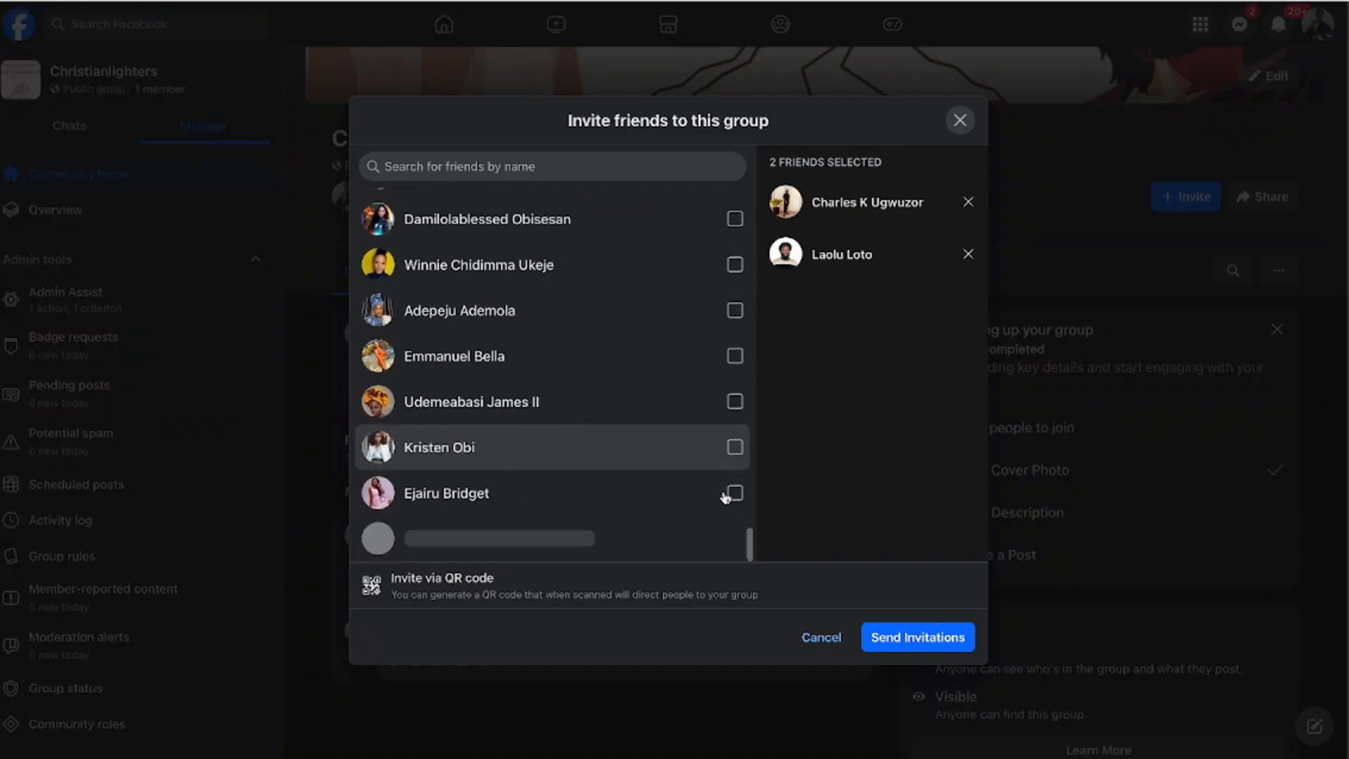
left_click(735, 448)
scroll(735, 452, "down", 3)
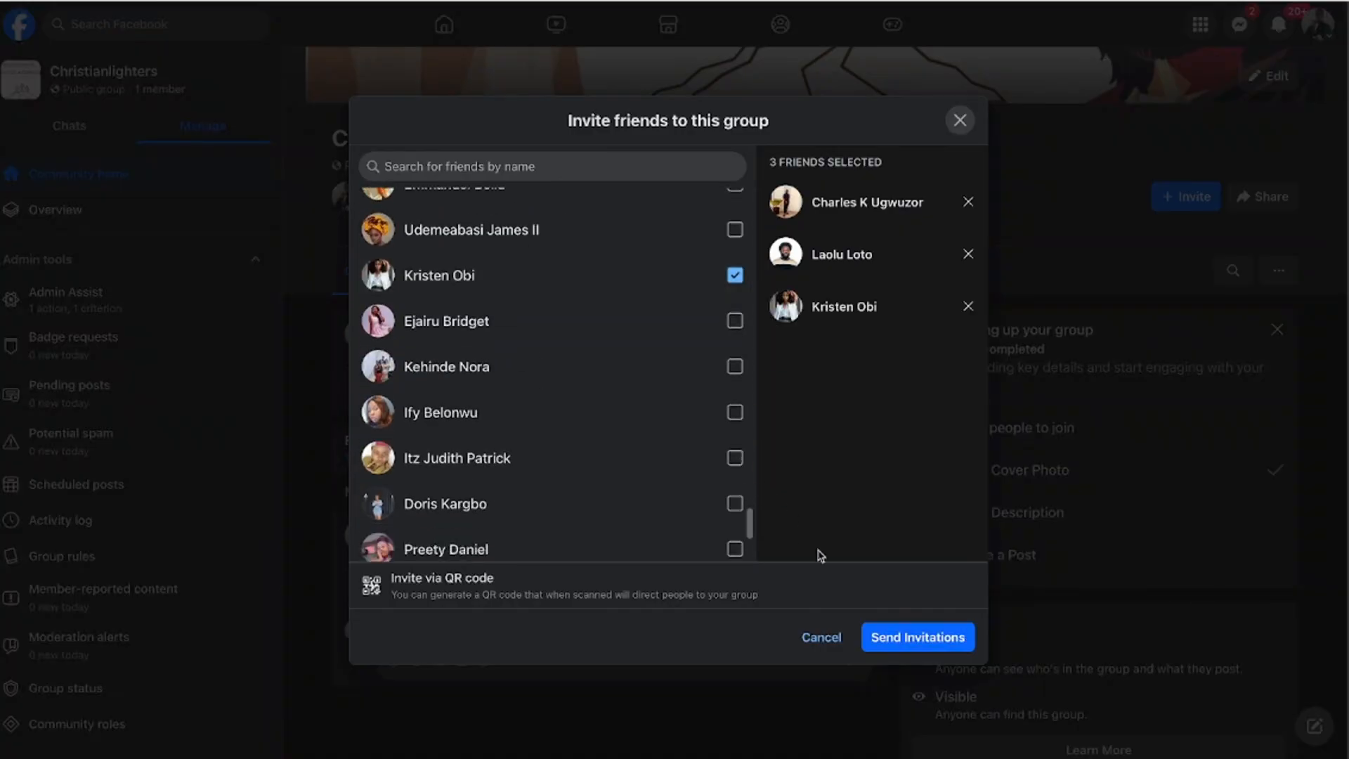
left_click(899, 638)
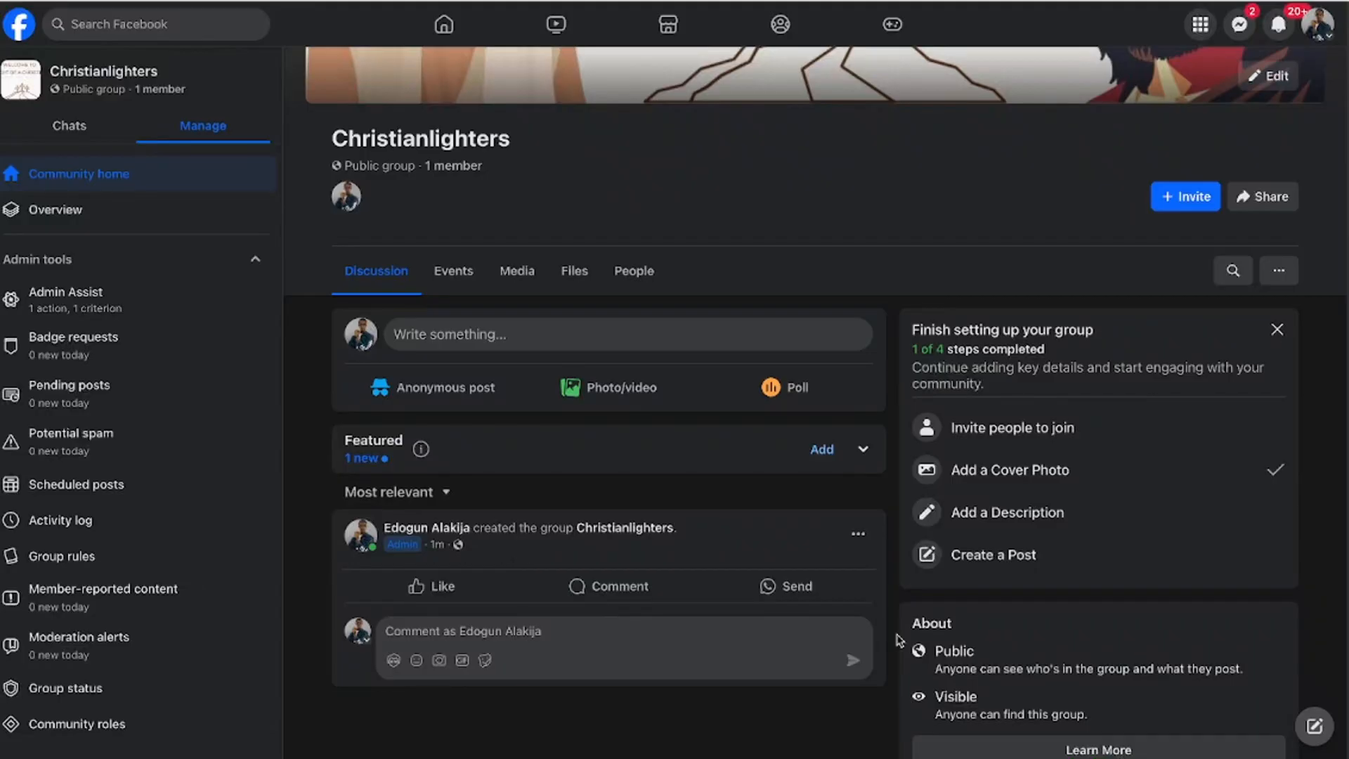
Add a group description and enter "A group dedicated for chritian youths" as its text
left_click(1049, 485)
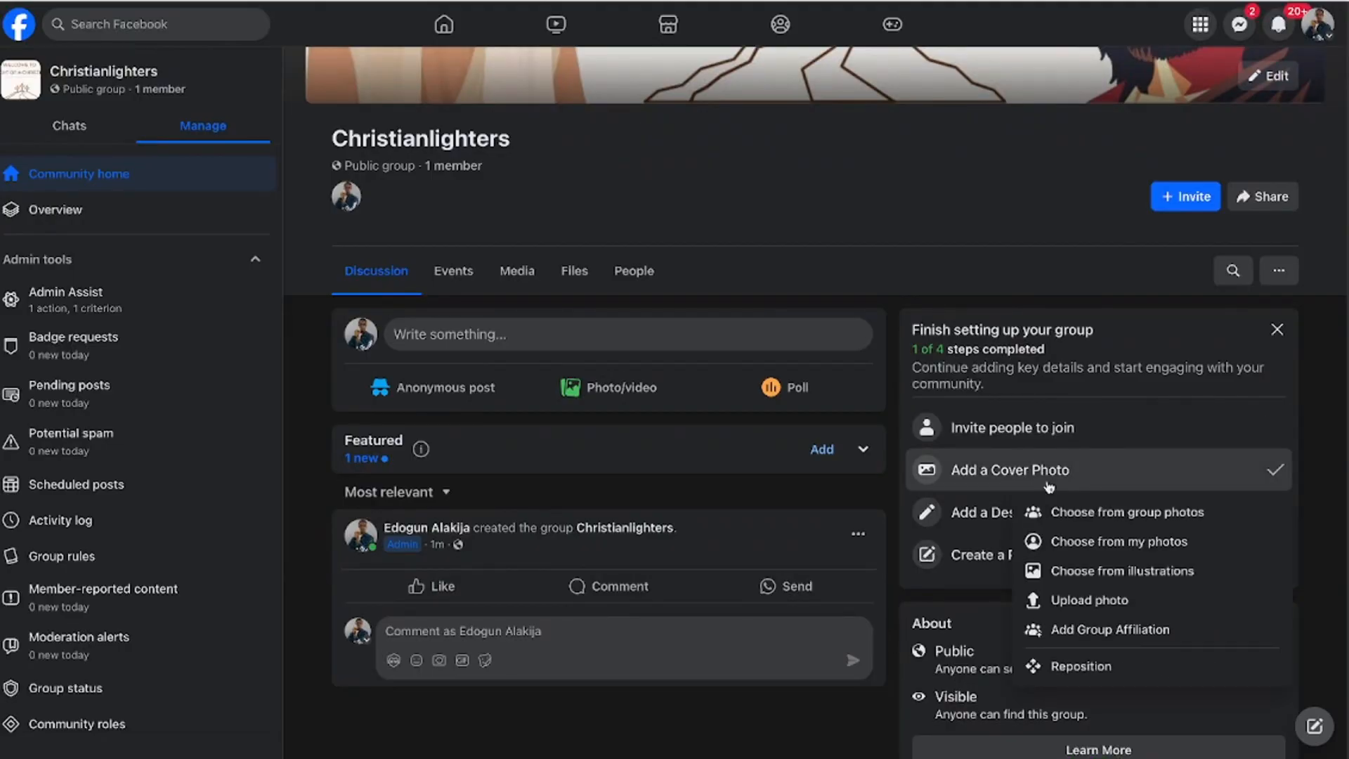
left_click(1049, 486)
left_click(1057, 525)
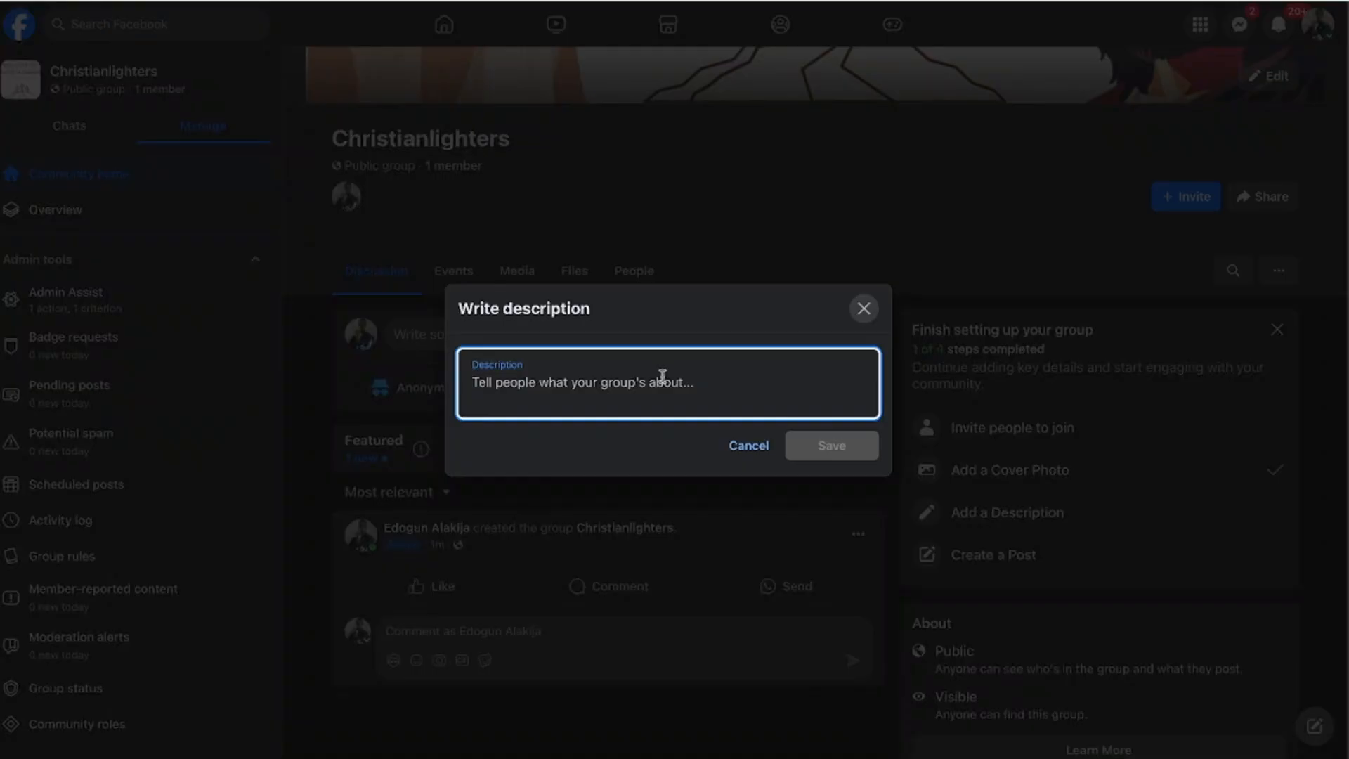
type("A grou")
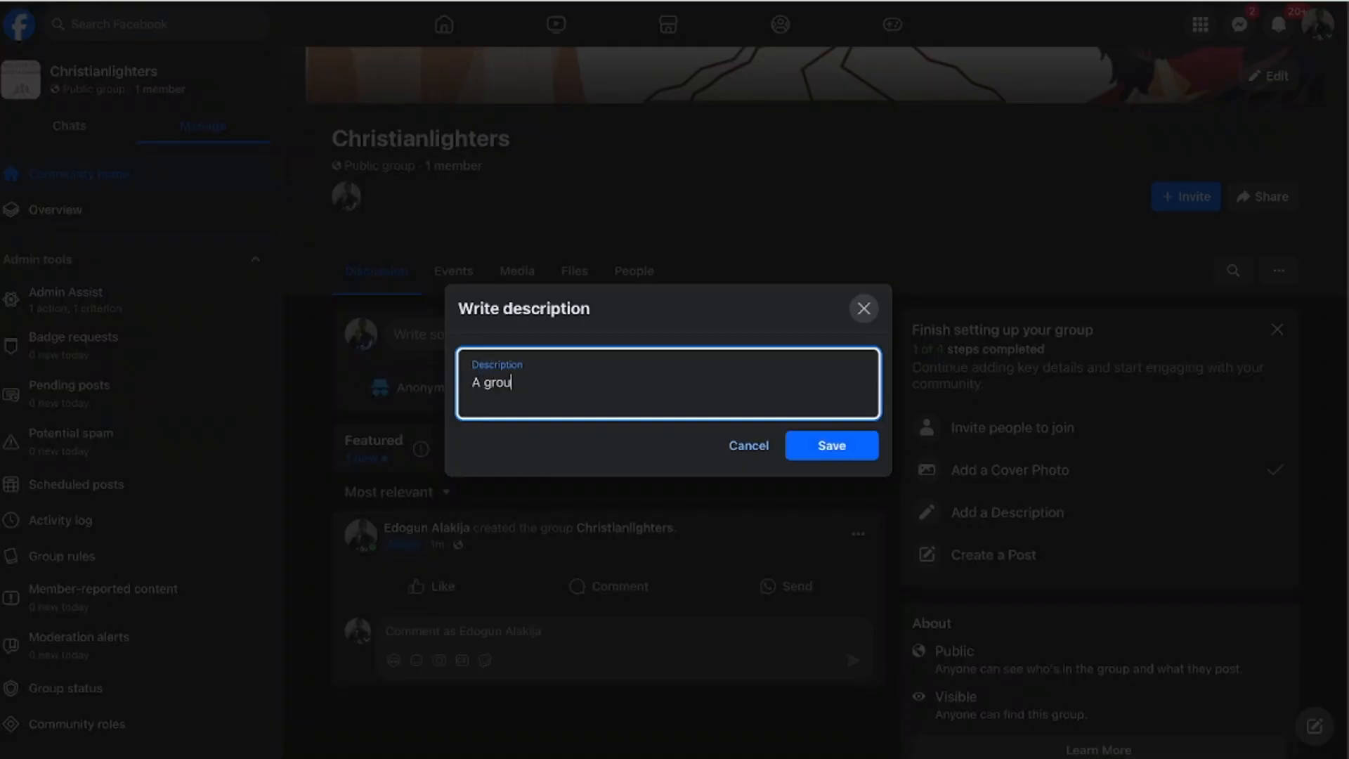
type("p dedicated for christian youths")
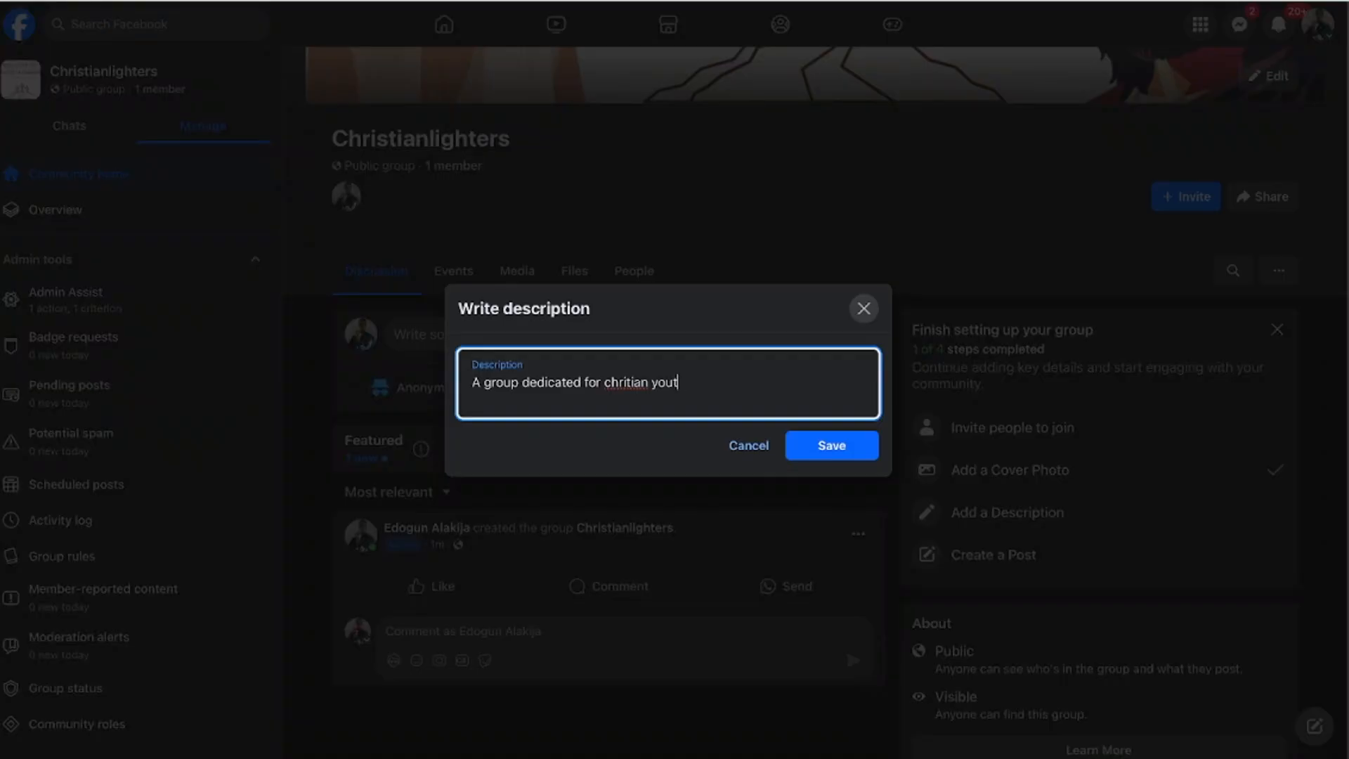
Correct the misspelled word "chritian" in the description to lowercase "christian"
right_click(634, 385)
left_click(655, 382)
left_click(619, 383)
right_click(618, 383)
left_click(645, 382)
left_click(630, 382)
right_click(629, 382)
left_click(641, 384)
left_click(620, 379)
right_click(620, 380)
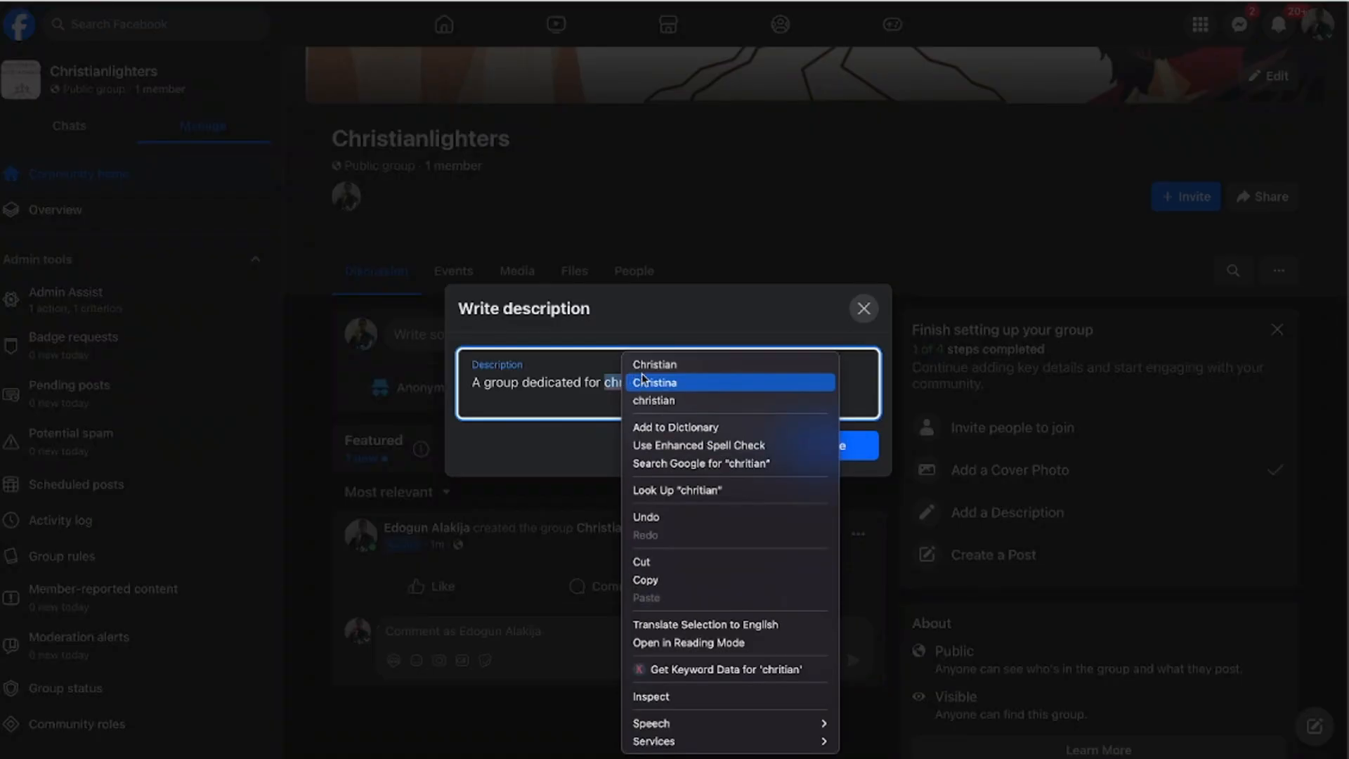
left_click(666, 363)
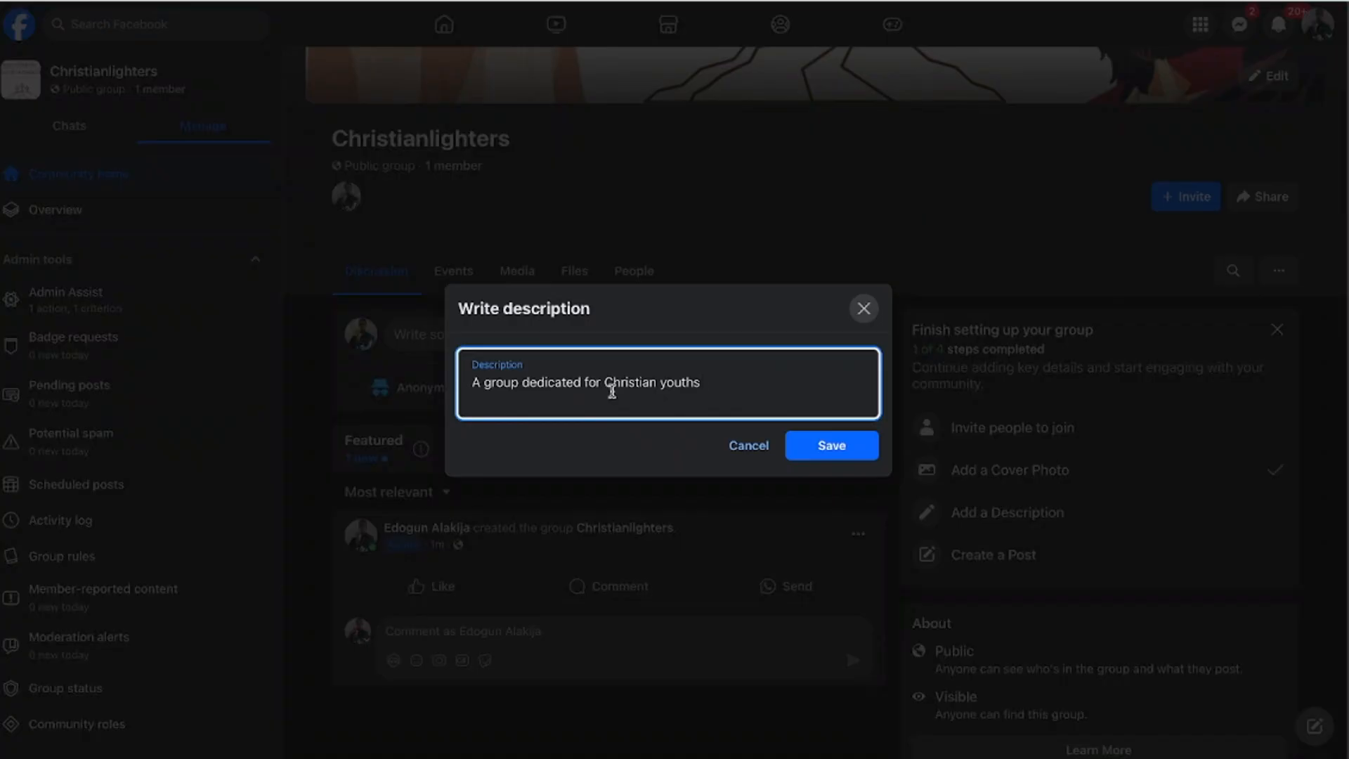
left_click(609, 383)
key("BackSpace")
type("c")
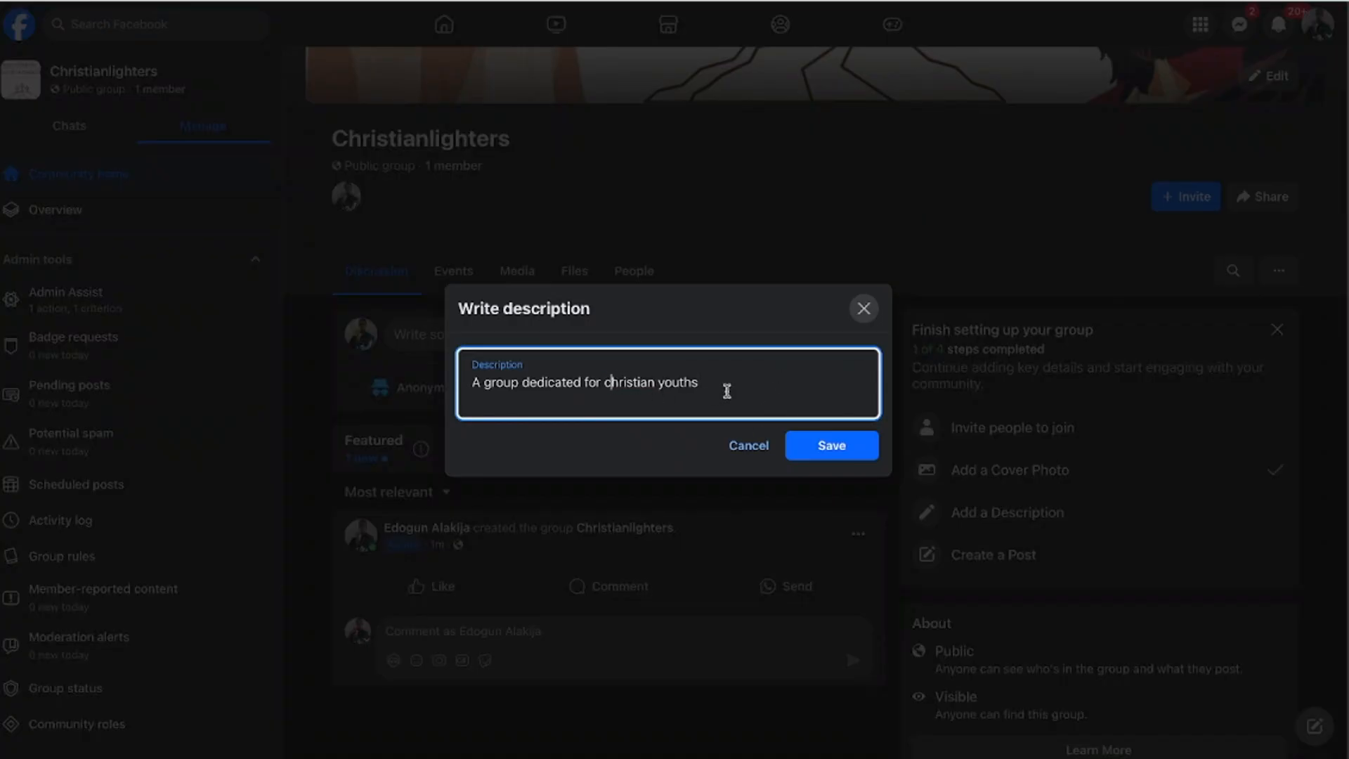
Continue the description after "youths" with "to discuss about the wonders of God and"
left_click(727, 392)
type("to discuss about the ")
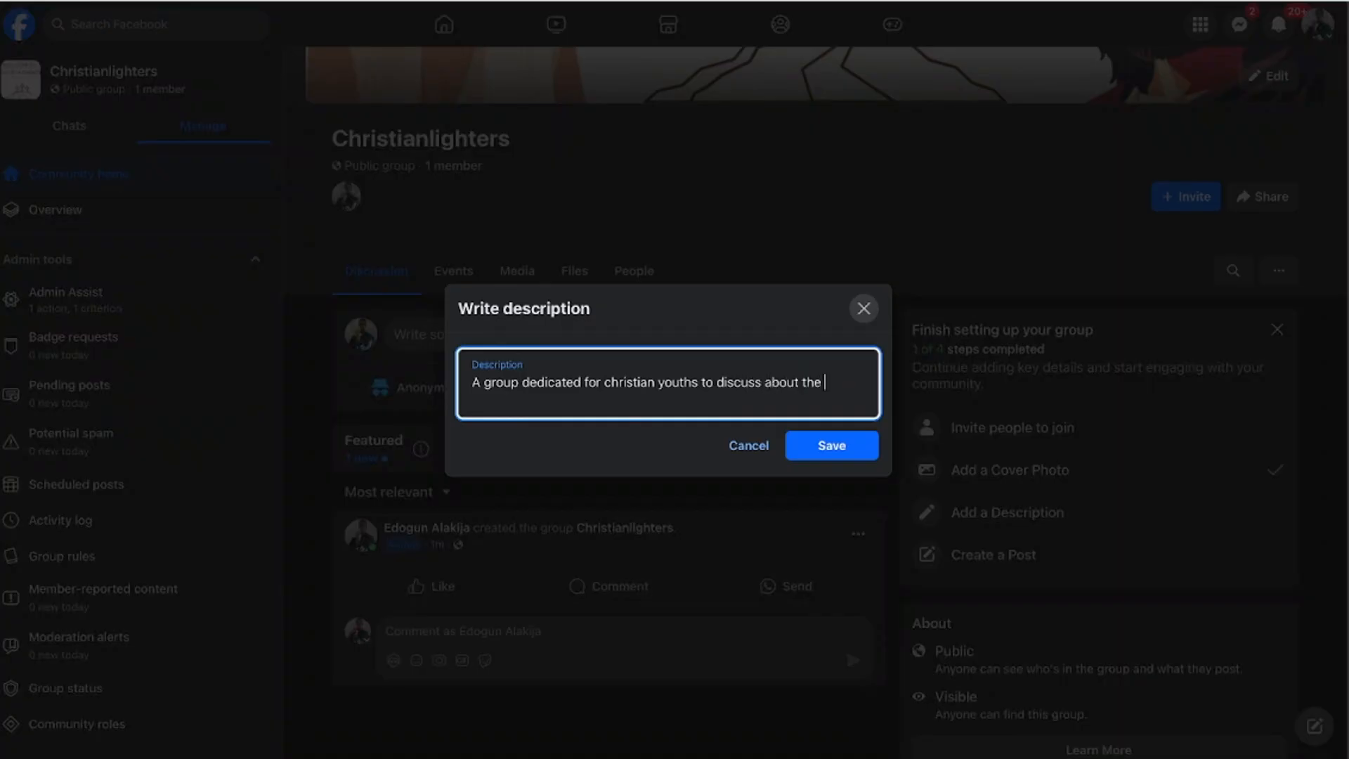
type("wonders and be")
key("BackSpace")
key("BackSpace")
left_click(524, 401)
type("of")
type(" Go")
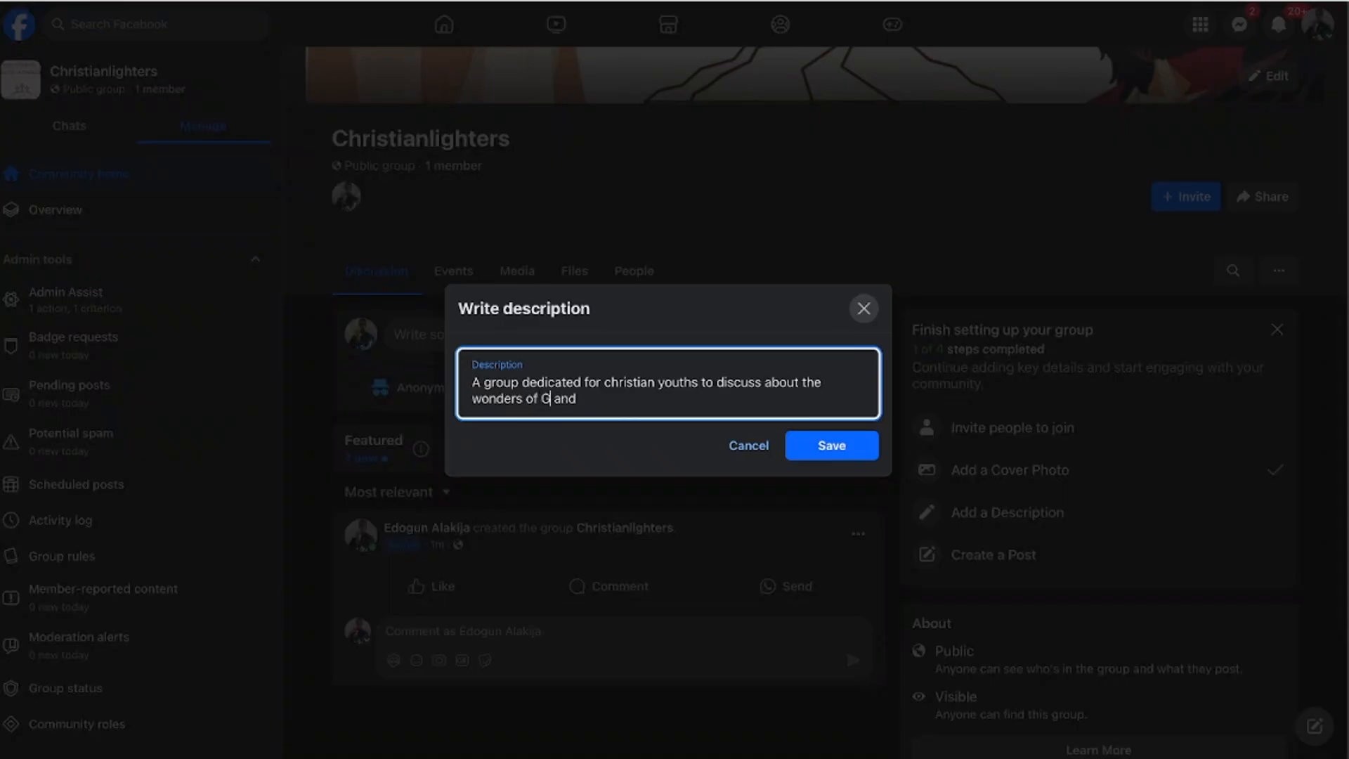
type("d")
Complete the description with "faith in Jesus Christ" and save it
left_click(609, 396)
type("faith in Jest")
key("BackSpace")
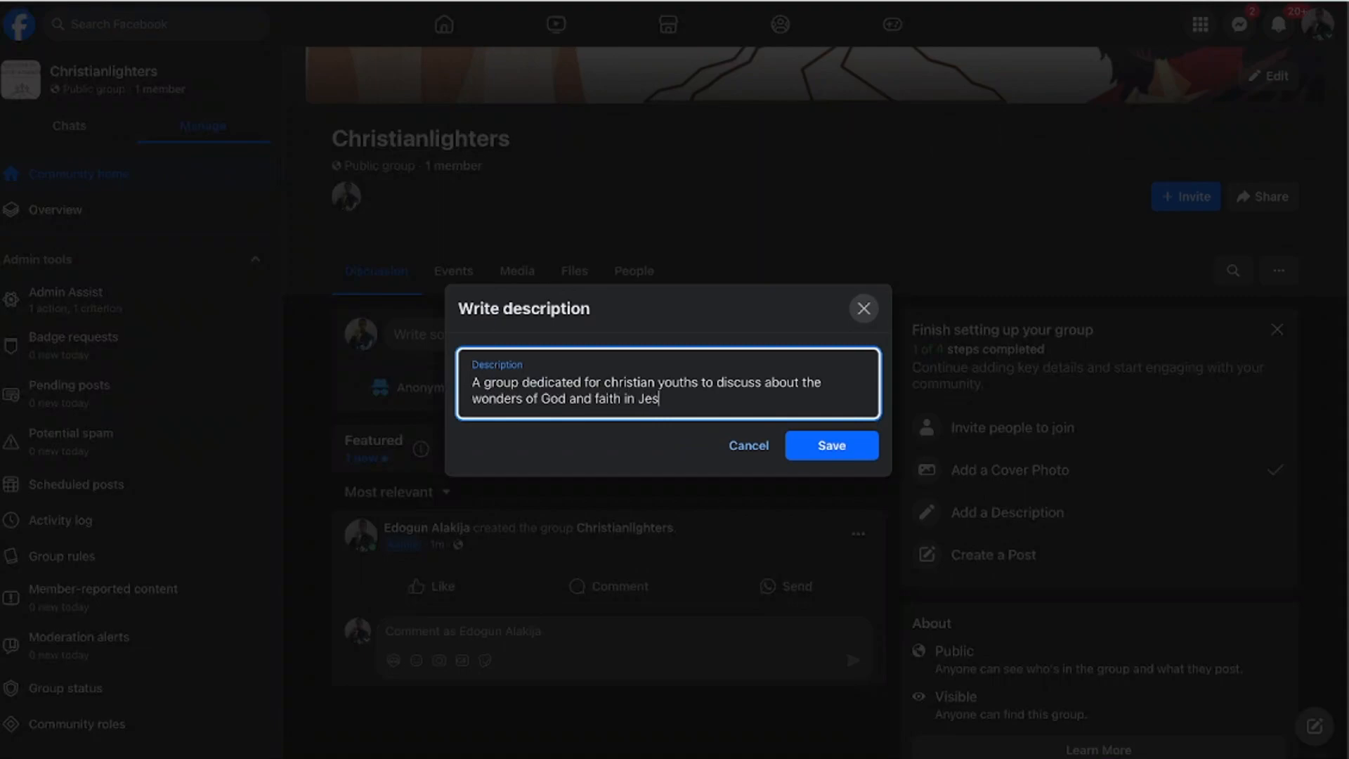
type("us Crist")
key("BackSpace")
key("BackSpace")
key("BackSpace")
key("BackSpace")
type("hhhhhh")
key("BackSpace")
key("BackSpace")
key("BackSpace")
key("BackSpace")
type("rist")
left_click(823, 457)
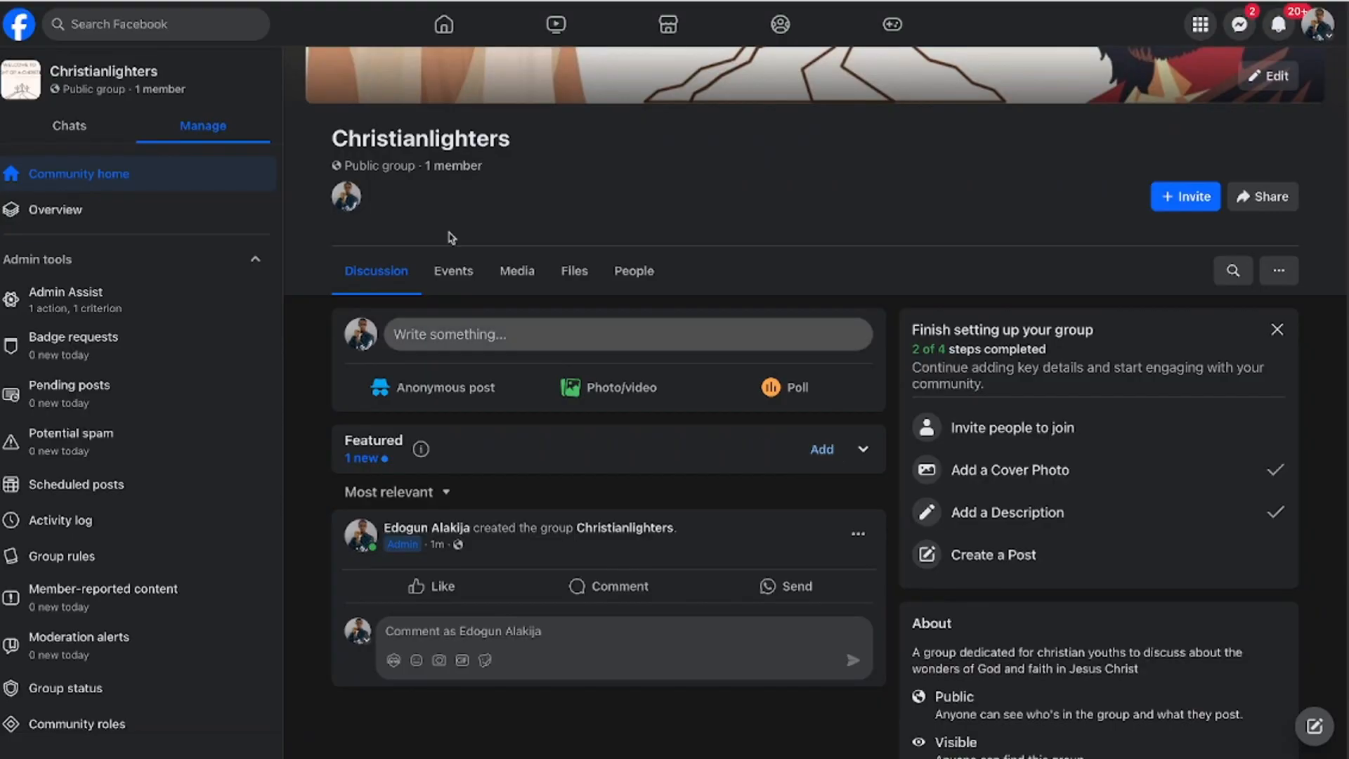
Start a new post in the group and open the file picker for adding a photo to it
left_click(1149, 558)
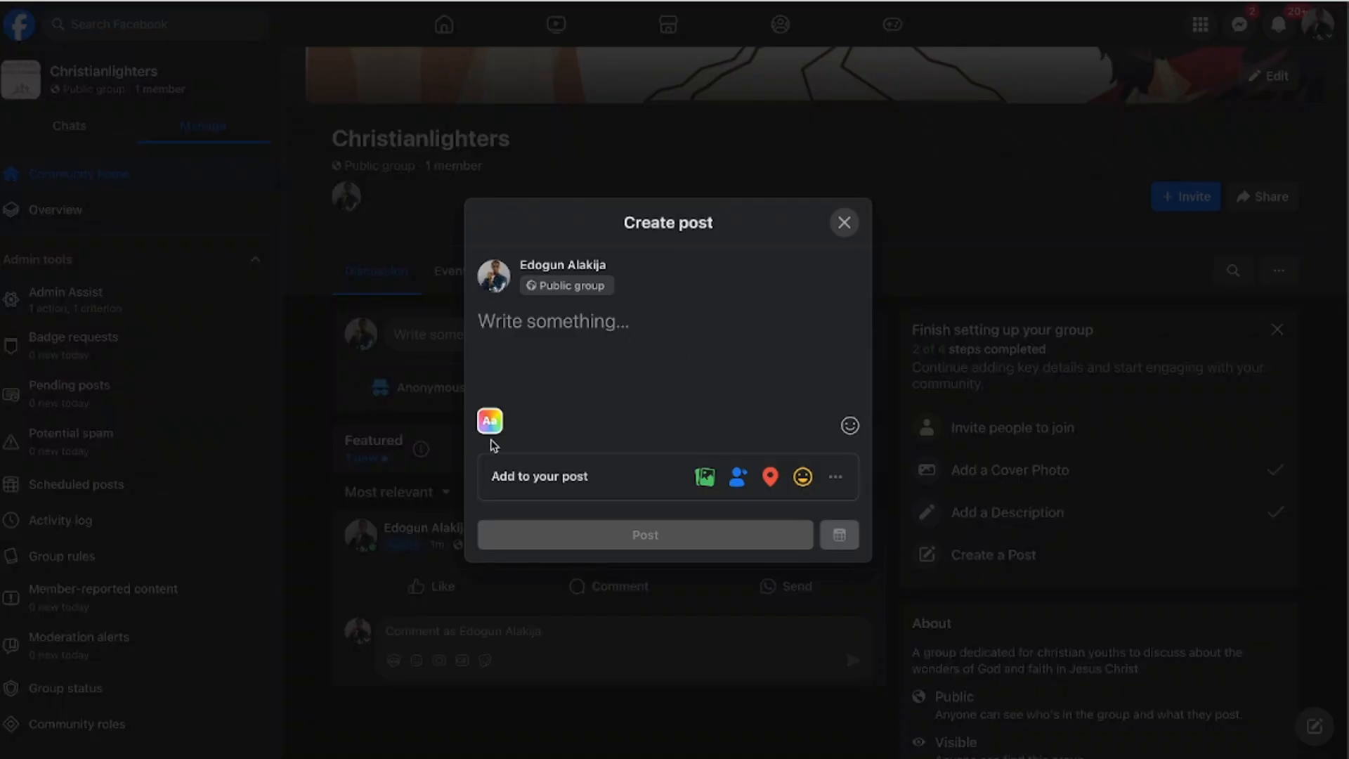
left_click(705, 477)
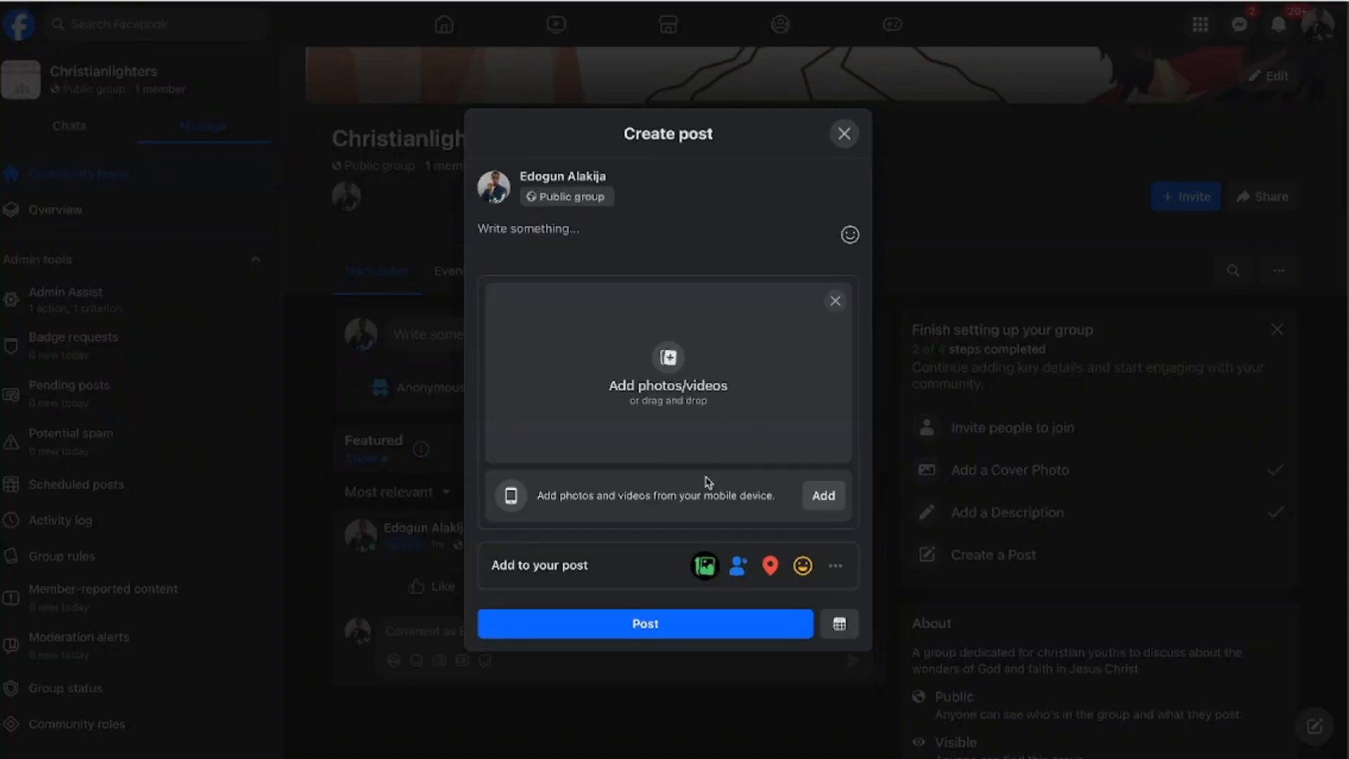
left_click(654, 375)
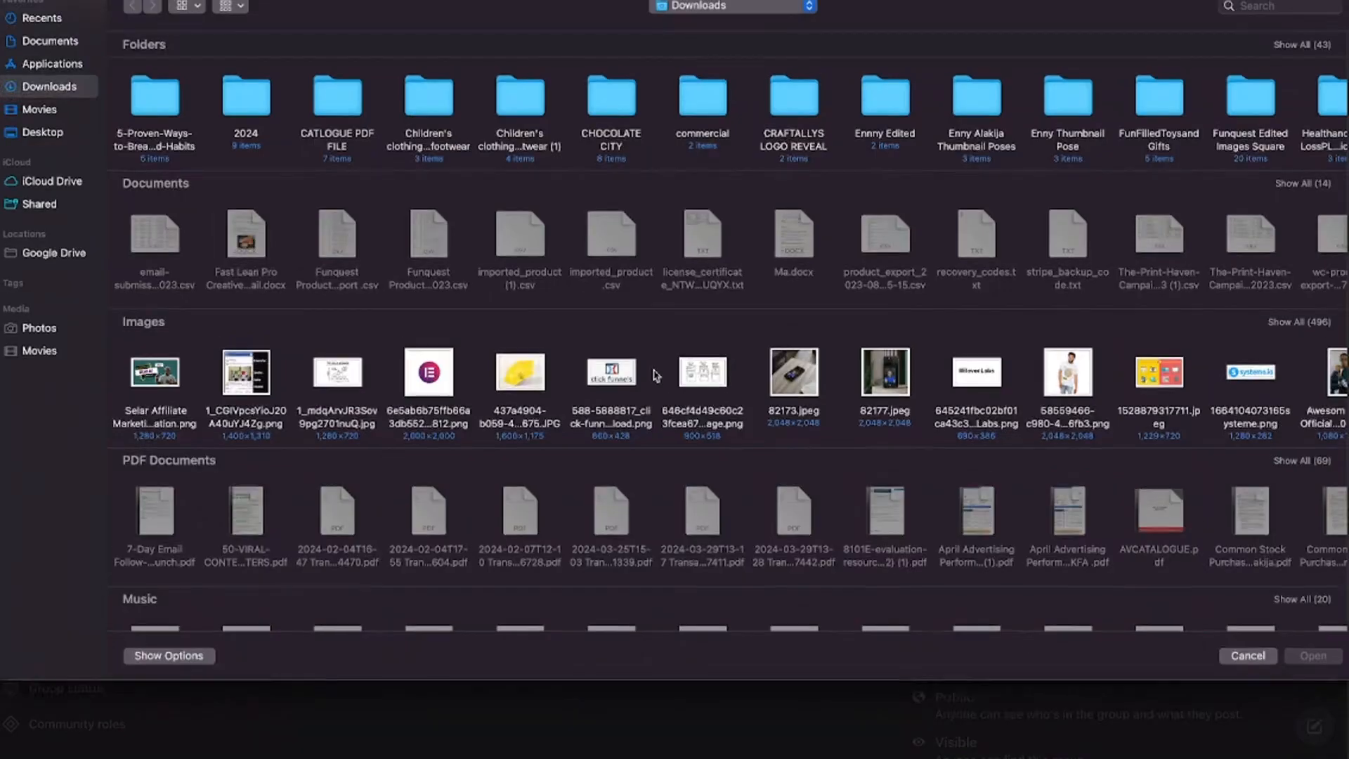
Search the computer's files for "jesu" and clear the search
left_click(1280, 3)
type("jes")
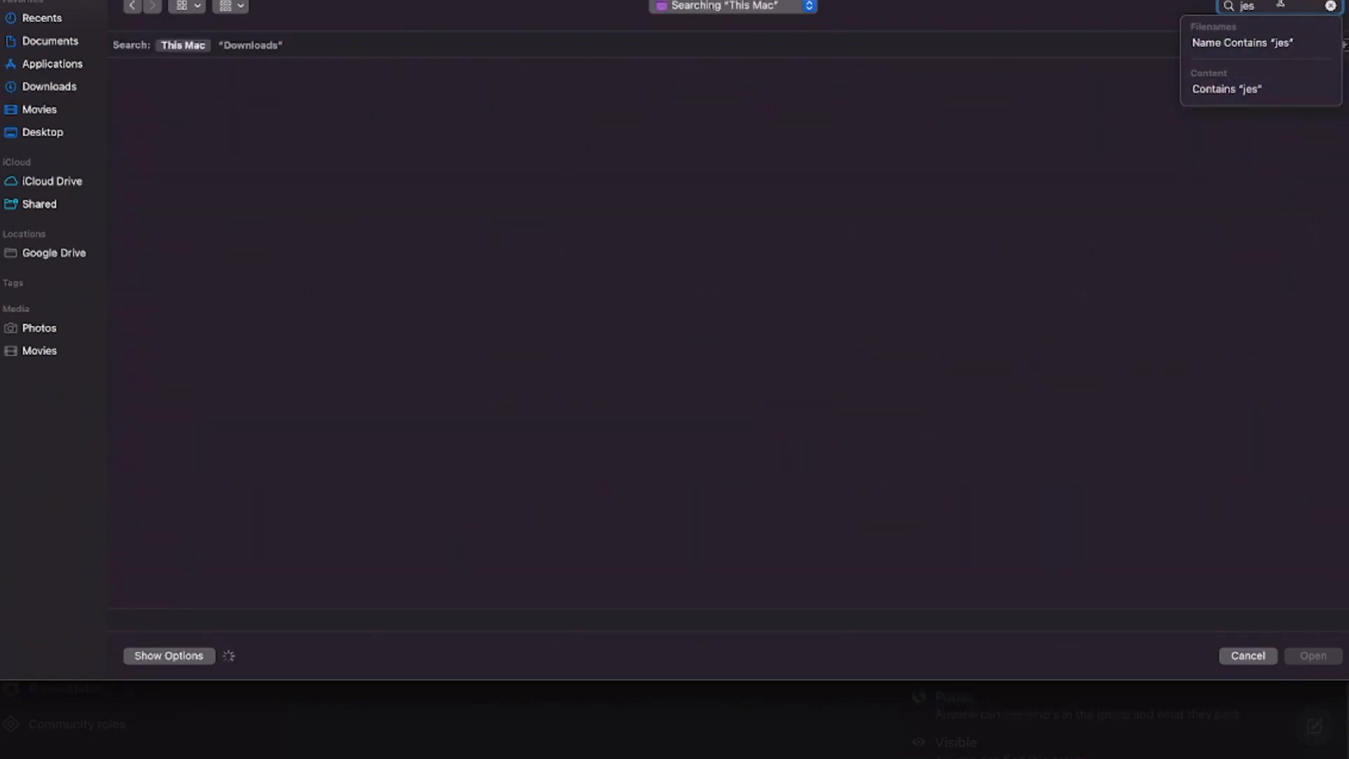
type("u")
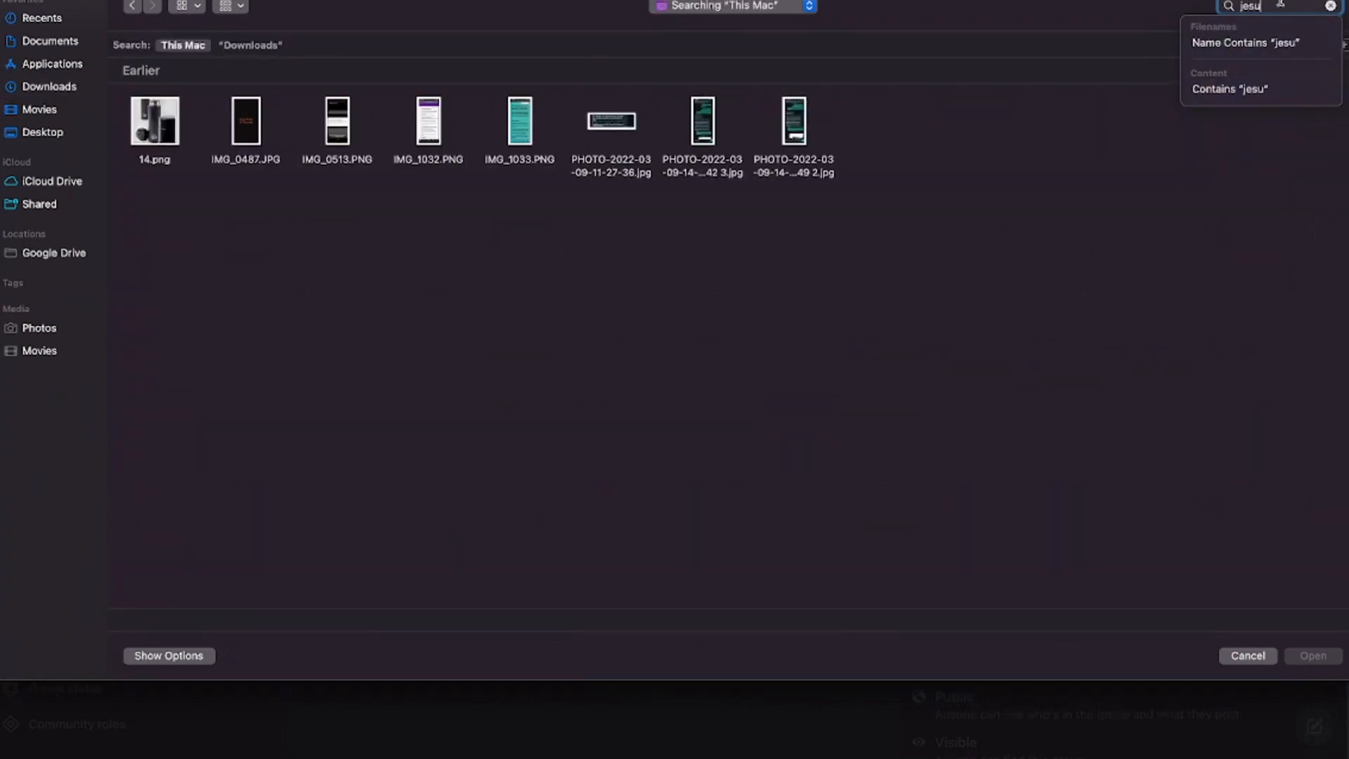
key("BackSpace")
key("BackSpace")
key("BackSpace")
key("BackSpace")
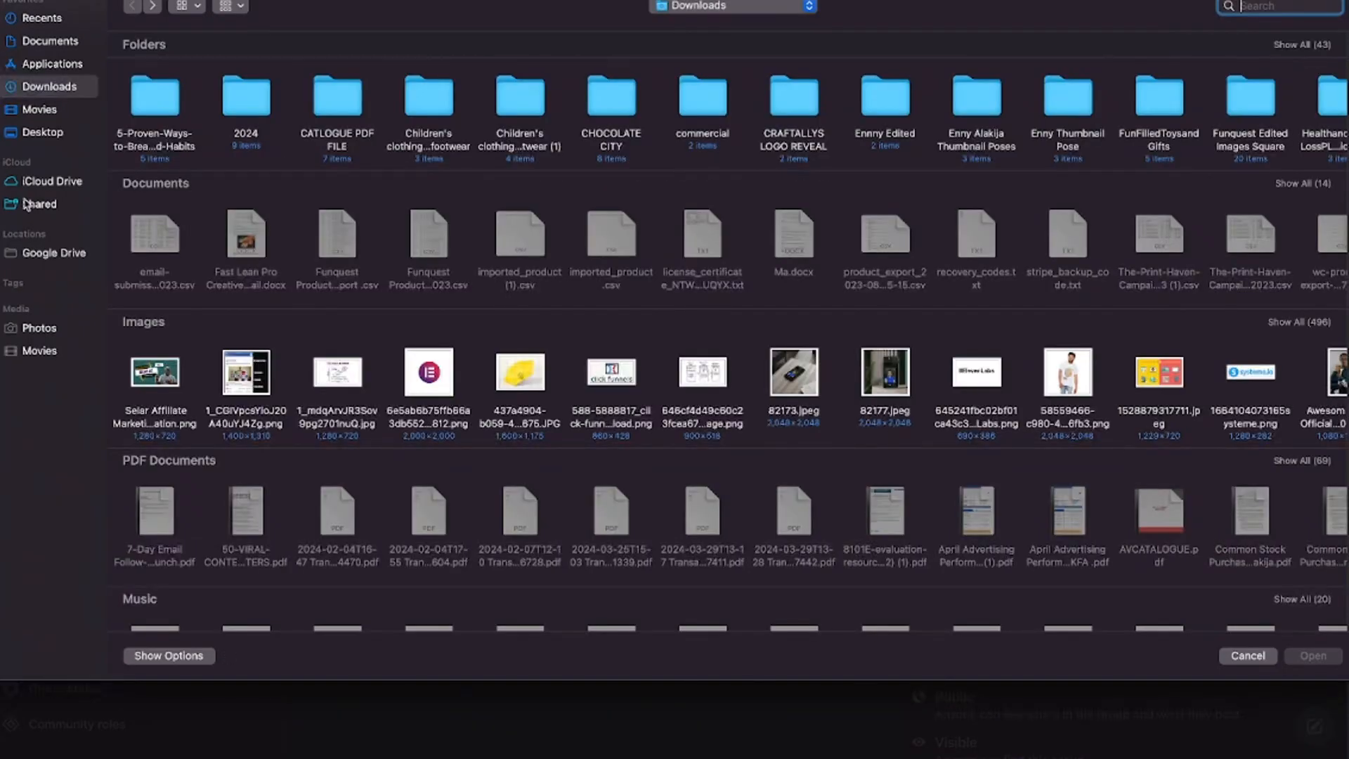
Show all images in the Downloads folder and look through them for a picture that suits the post
left_click(1278, 322)
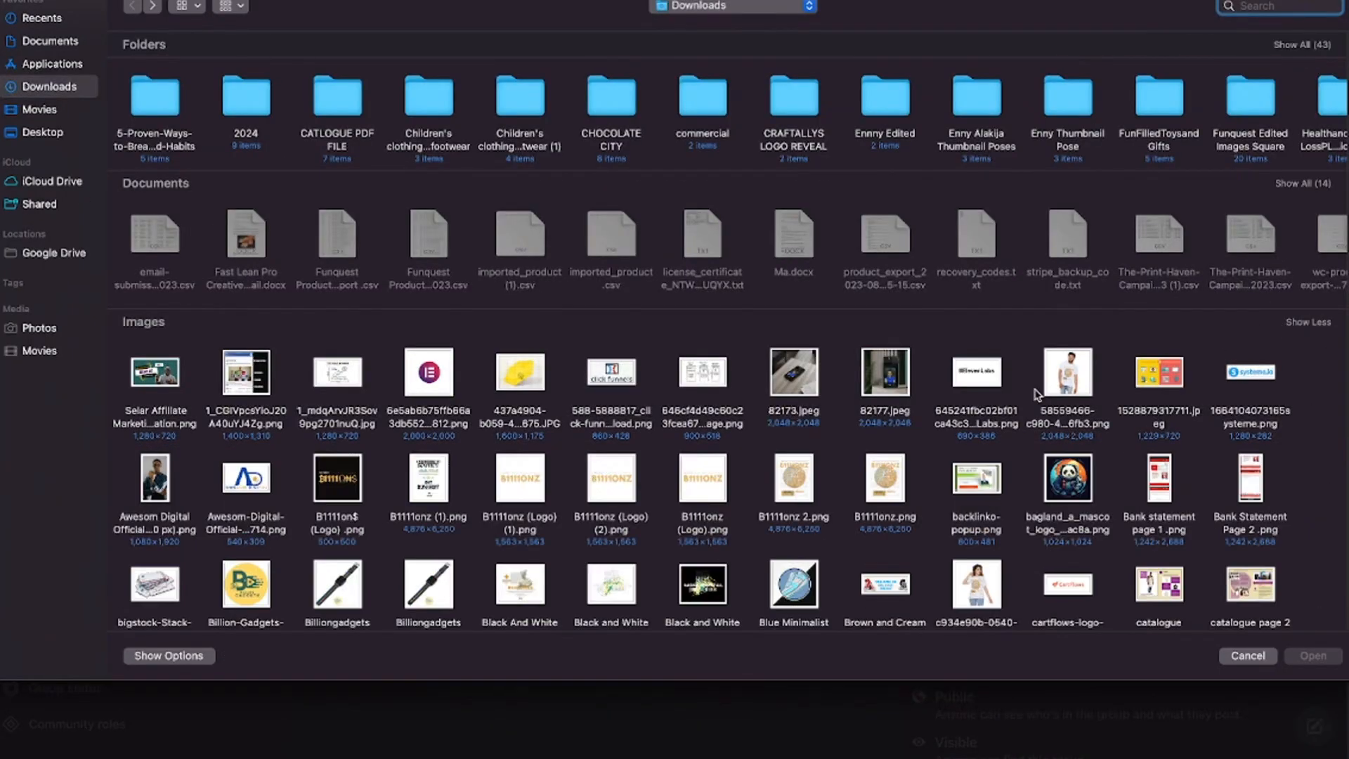
scroll(902, 458, "down", 10)
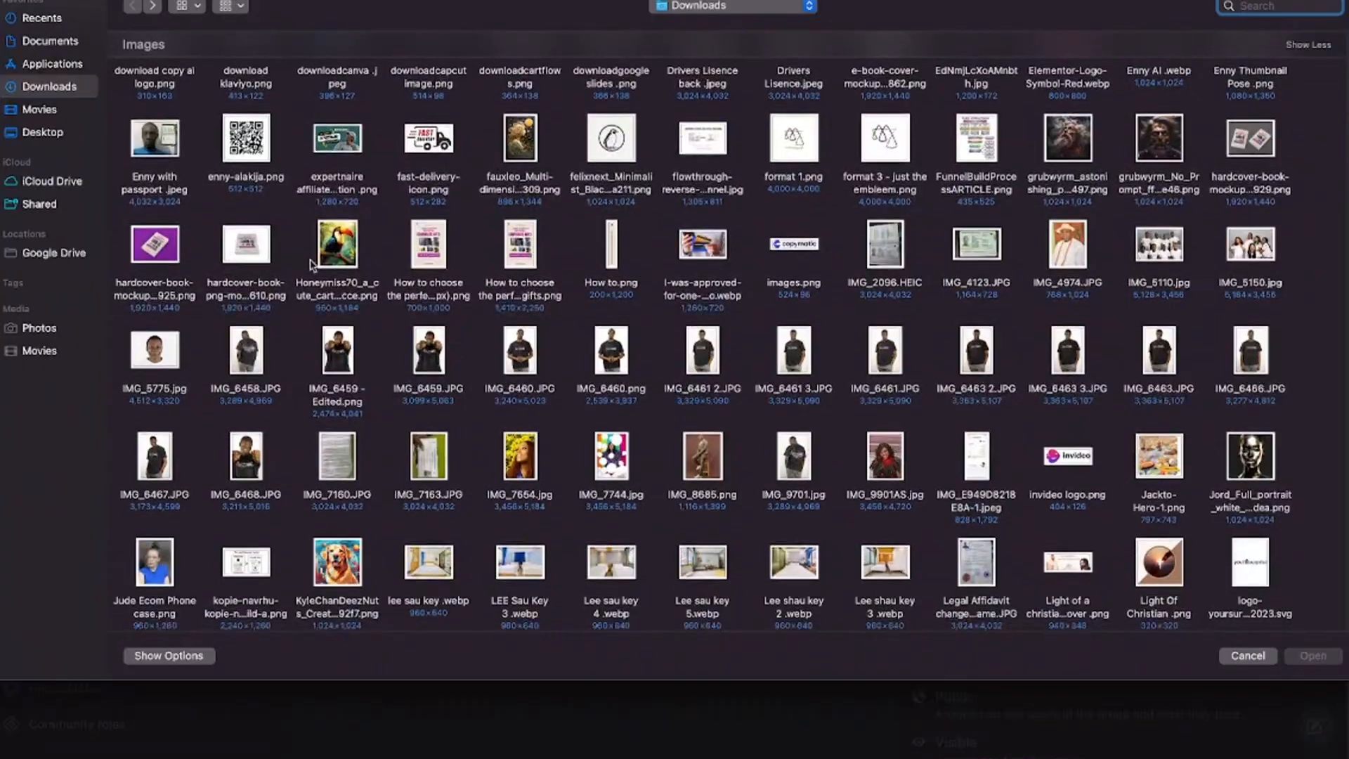
scroll(1052, 290, "down", 5)
scroll(1054, 302, "up", 6)
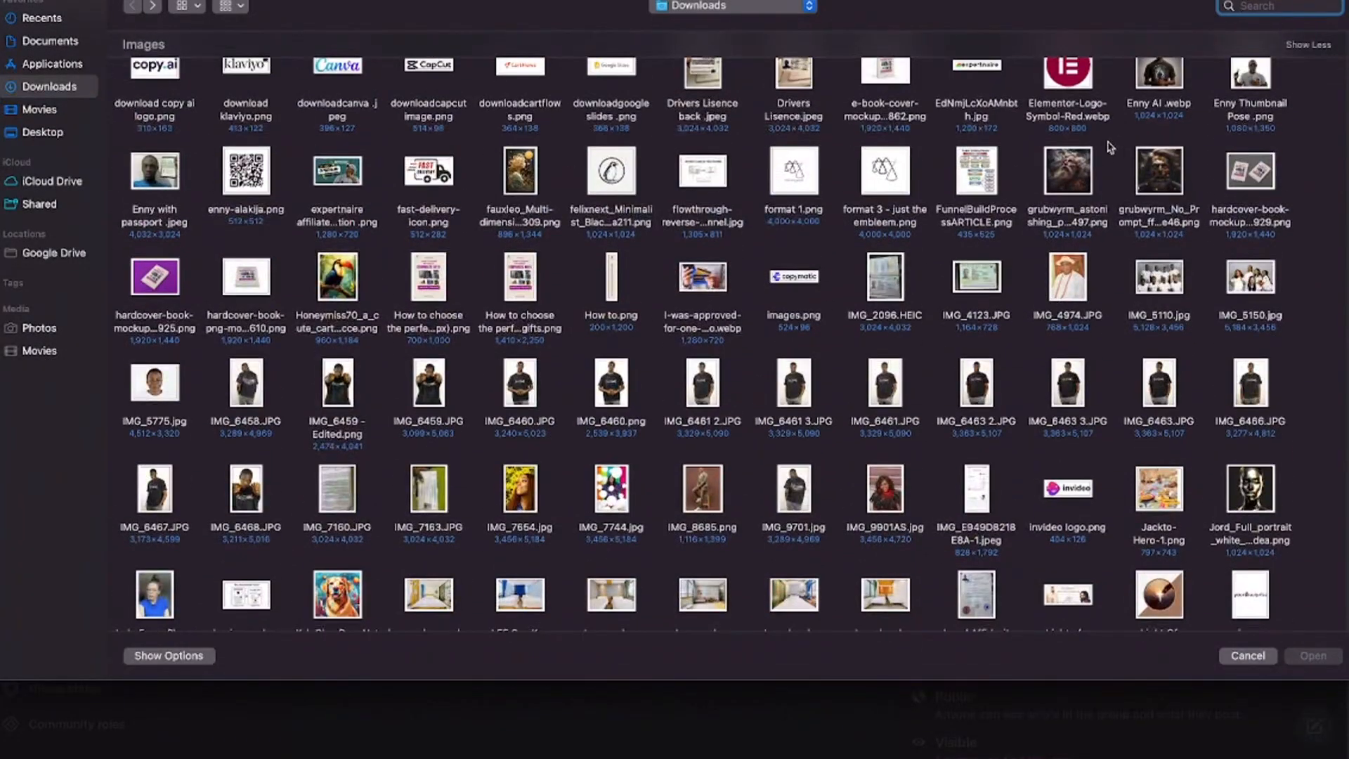
scroll(863, 579, "down", 5)
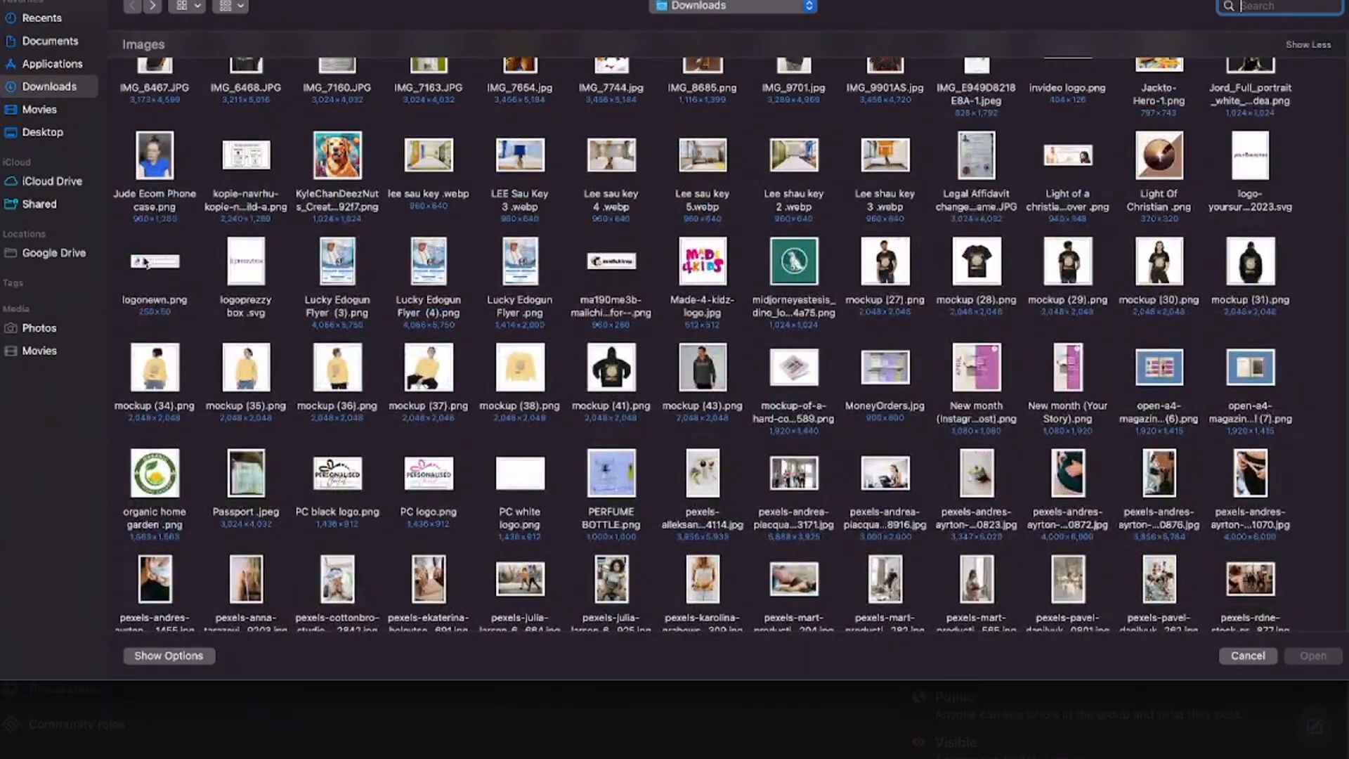
scroll(861, 477, "down", 5)
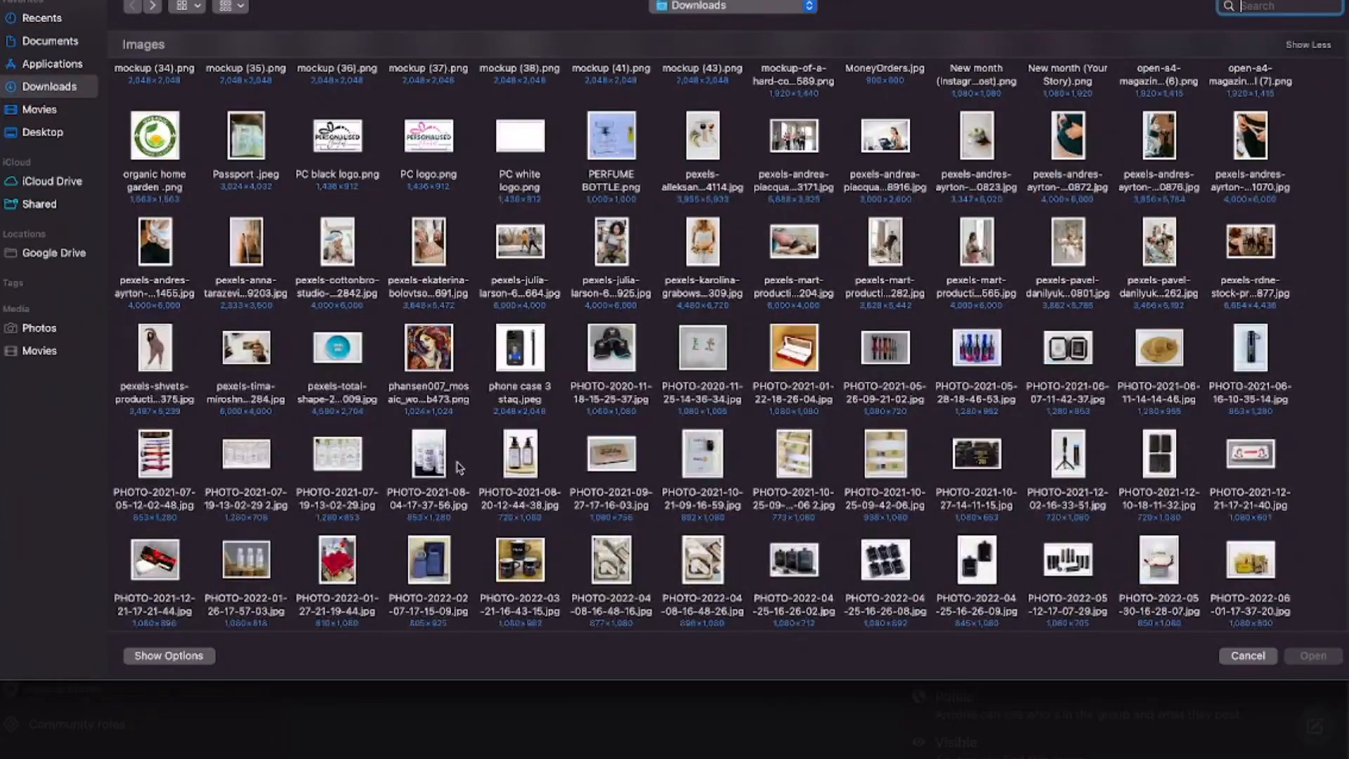
scroll(226, 347, "down", 3)
scroll(722, 495, "up", 2)
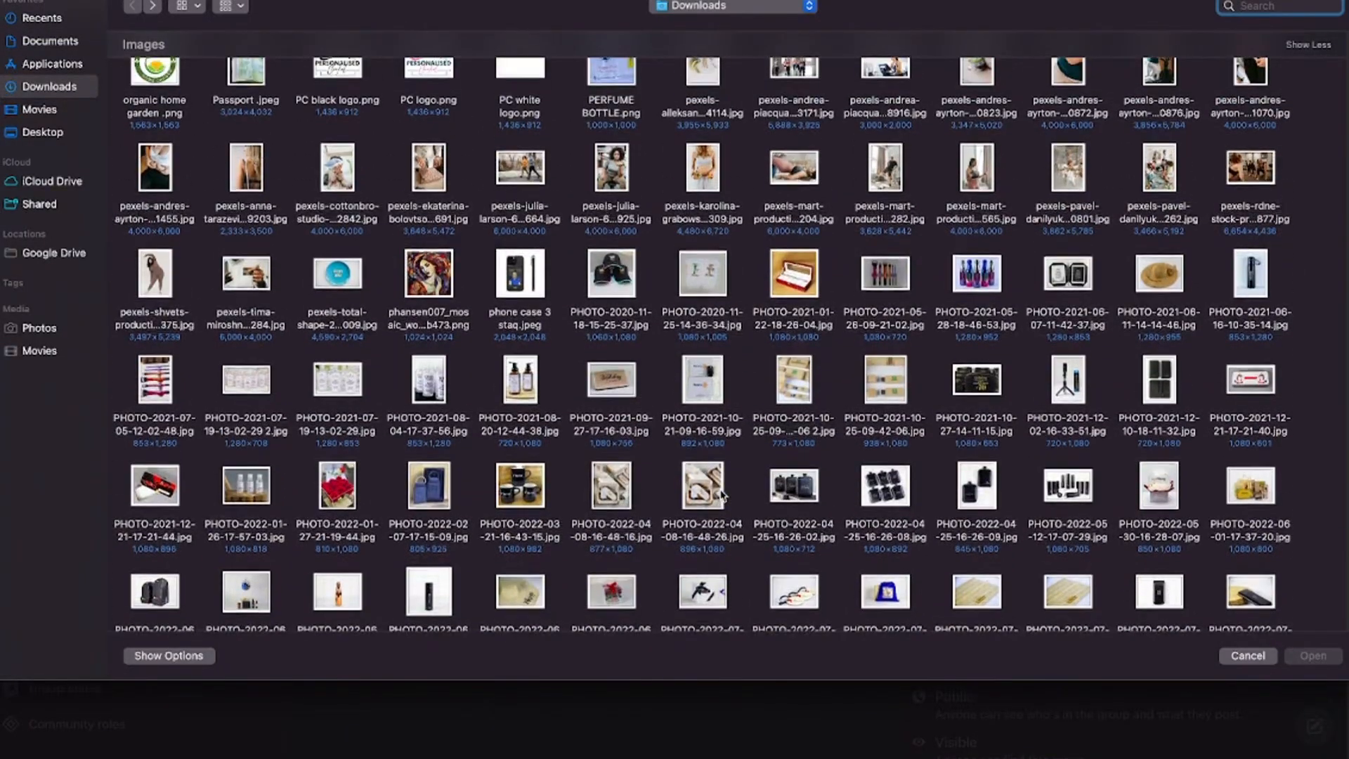
scroll(722, 495, "down", 6)
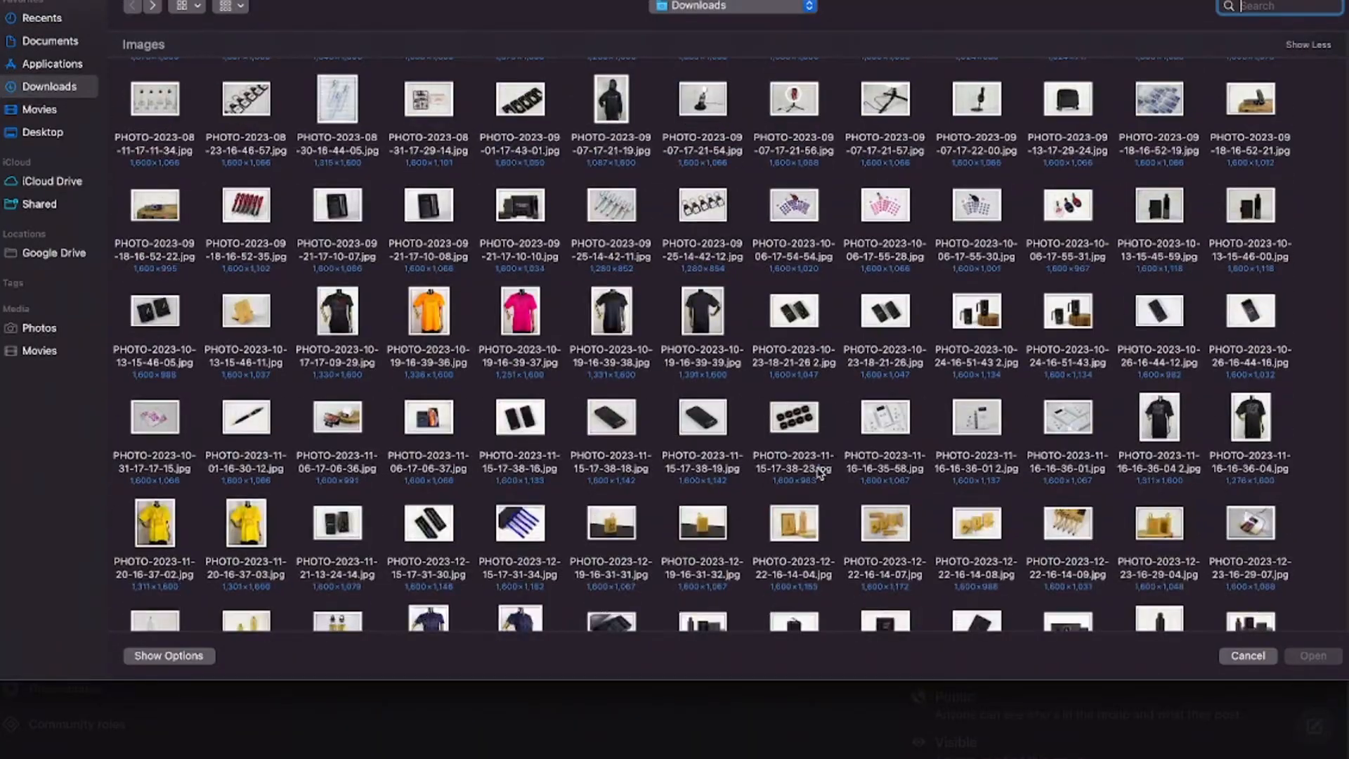
scroll(820, 473, "down", 8)
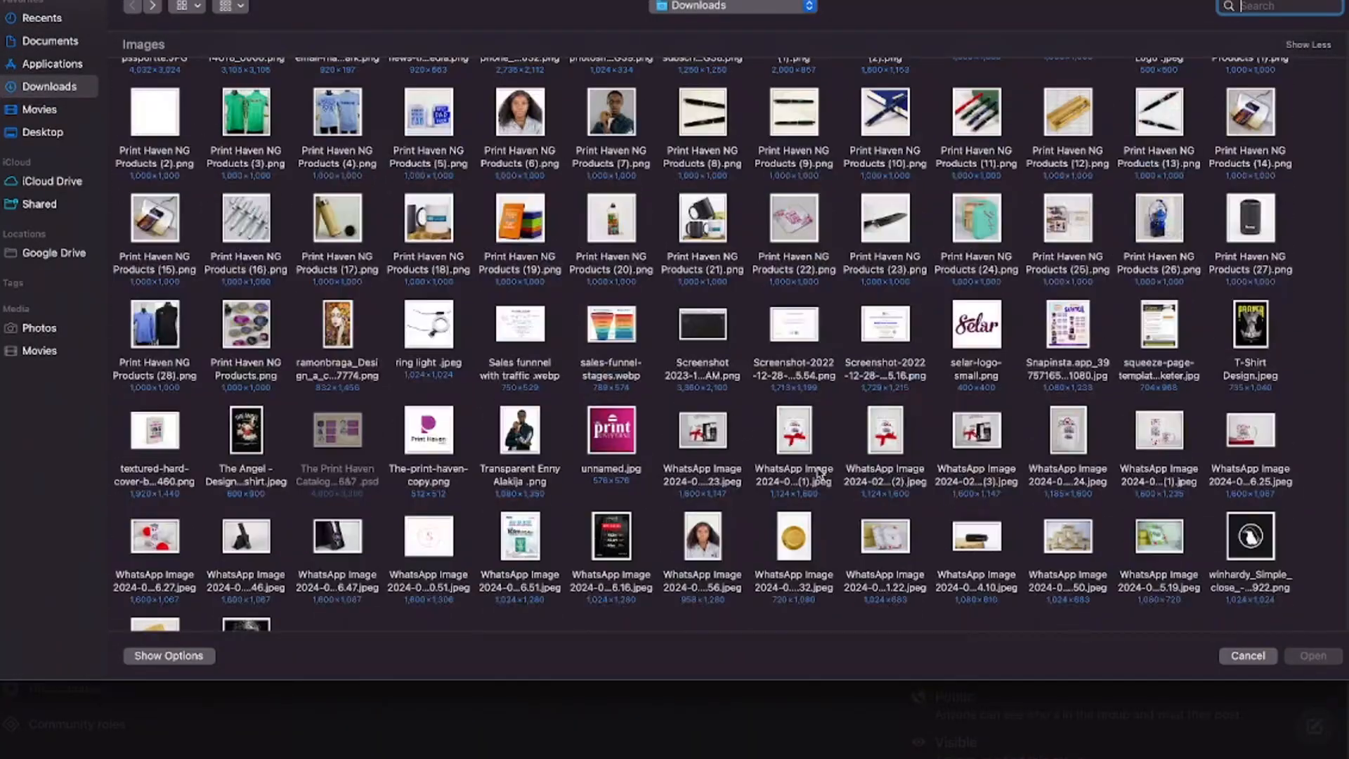
scroll(819, 473, "down", 5)
scroll(819, 473, "up", 15)
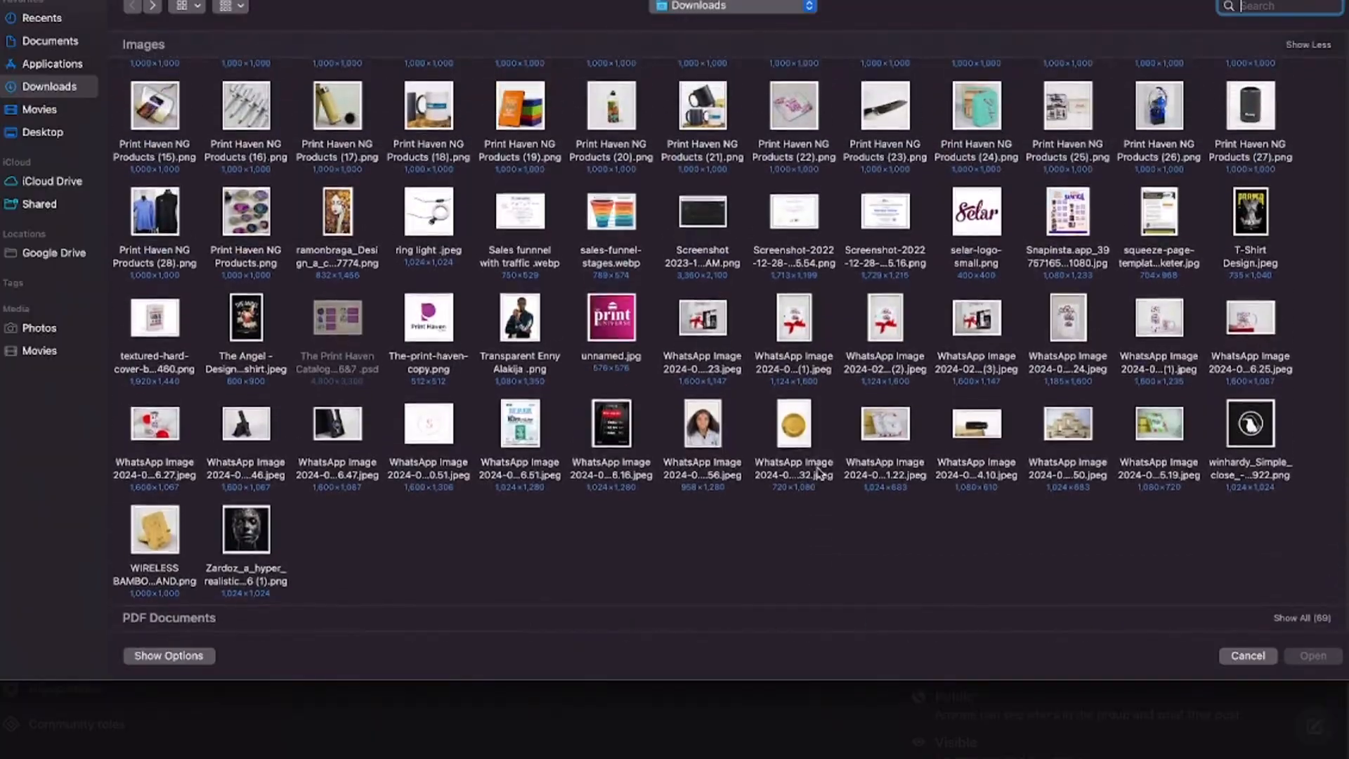
scroll(819, 473, "up", 20)
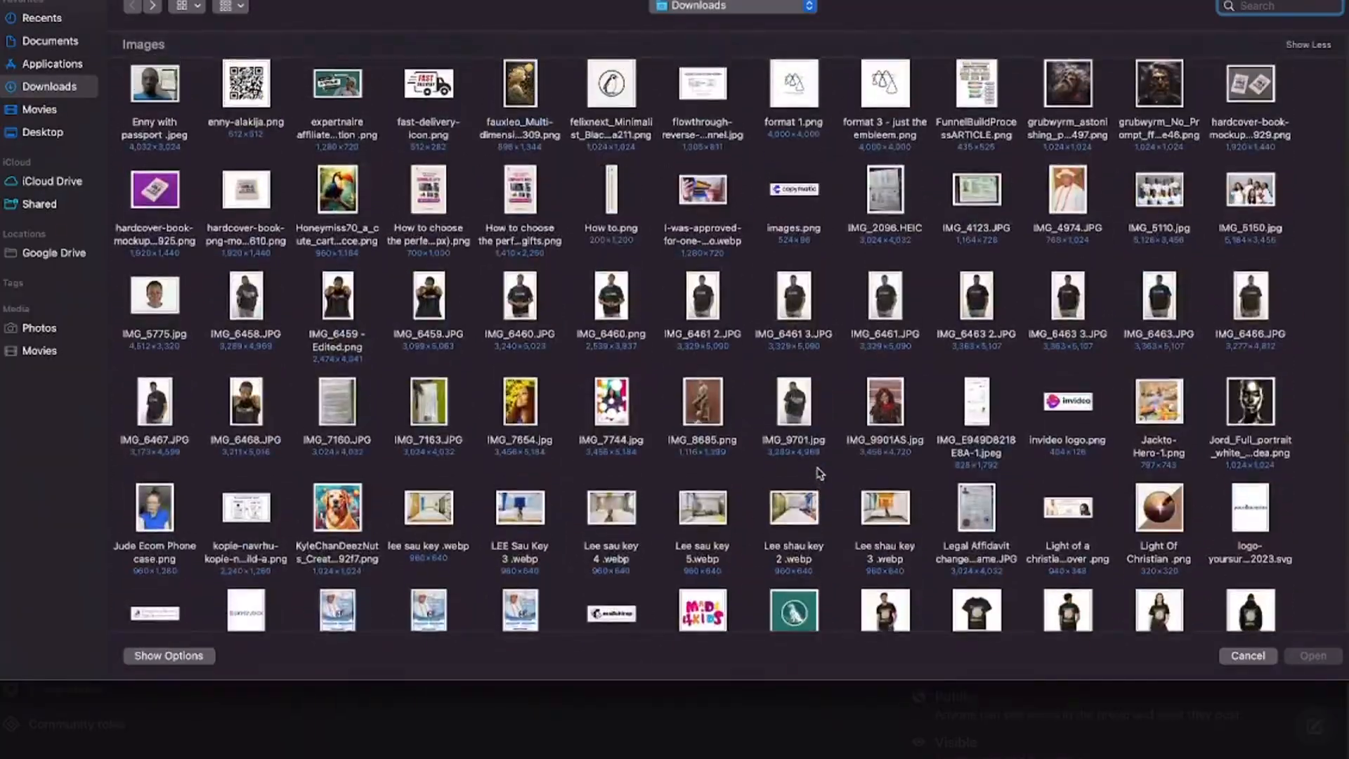
scroll(824, 490, "up", 2)
scroll(824, 490, "down", 5)
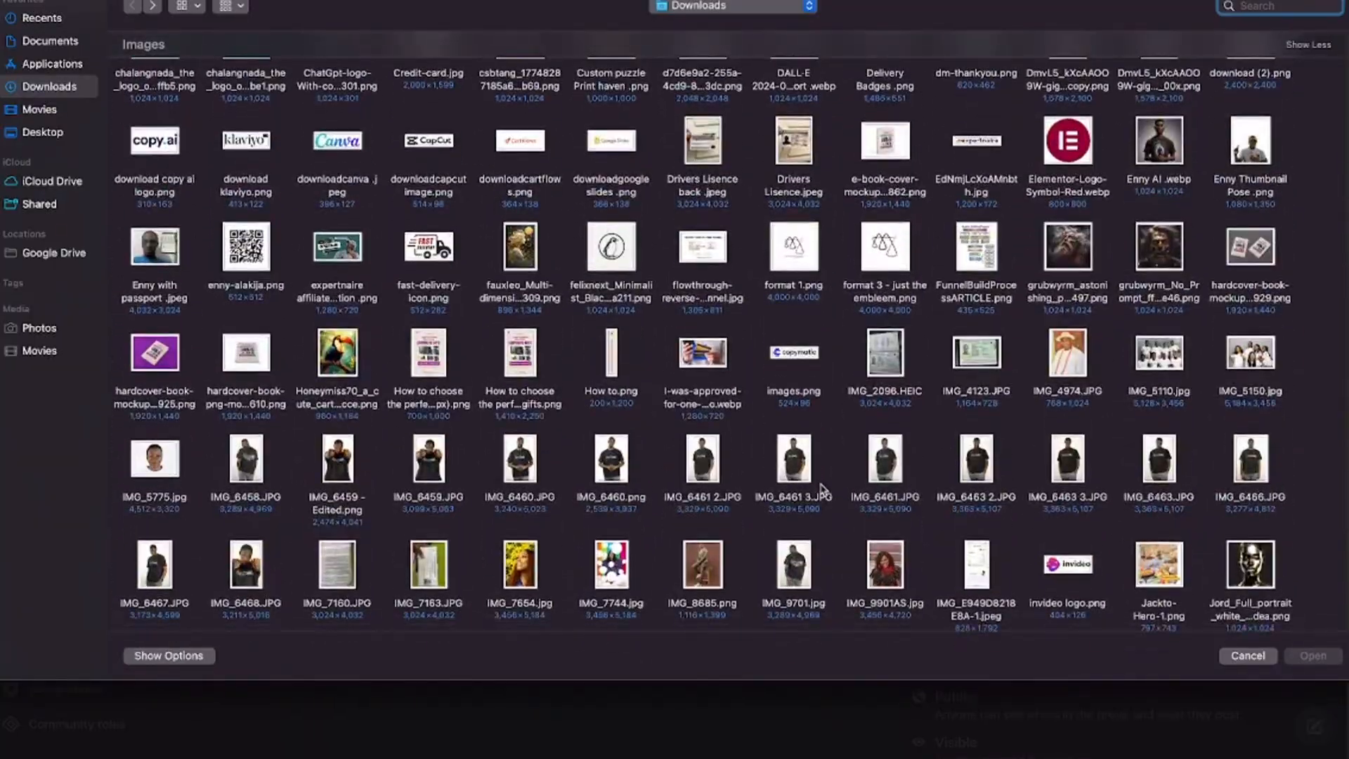
scroll(822, 488, "up", 15)
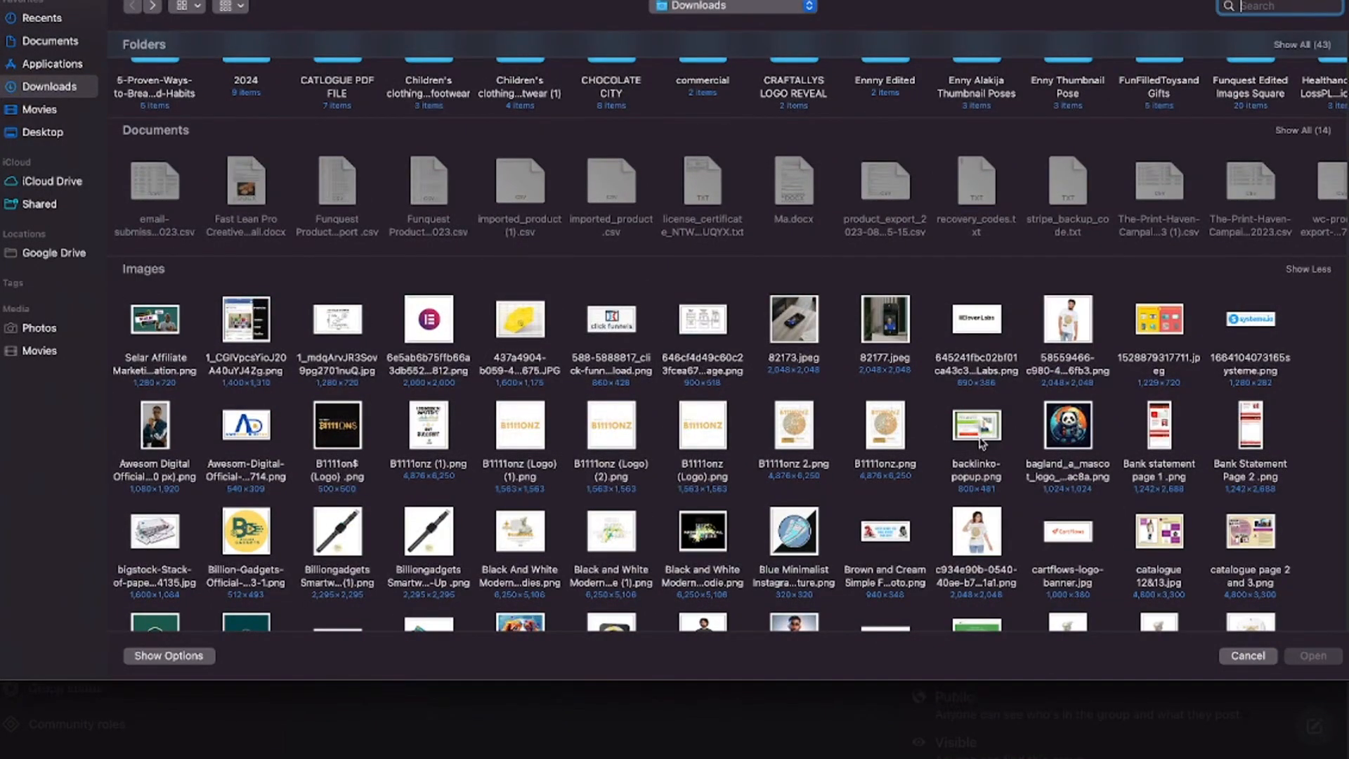
scroll(982, 442, "down", 8)
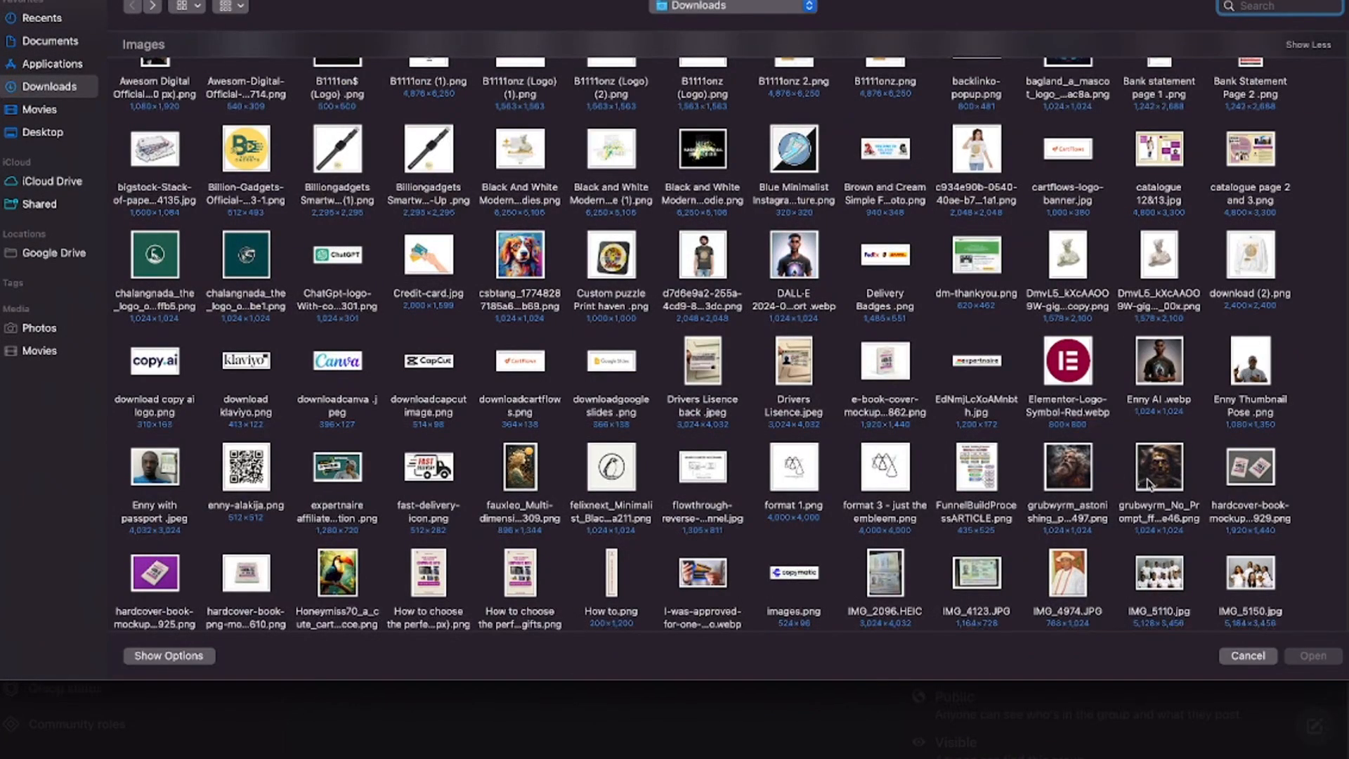
Rename the "grubwyrm_No_Prompt" PNG image in the Downloads folder as "Revelation Of God"
left_click(1150, 484)
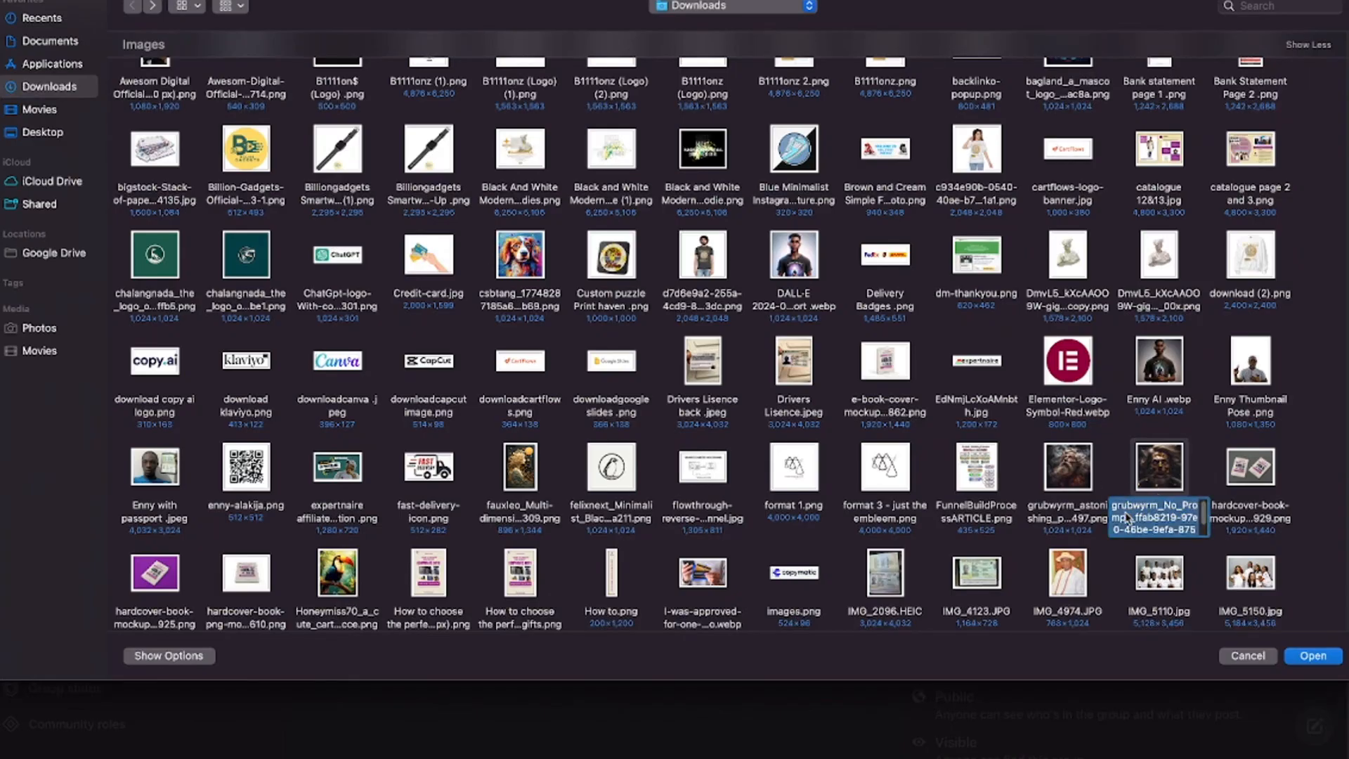
type("Re")
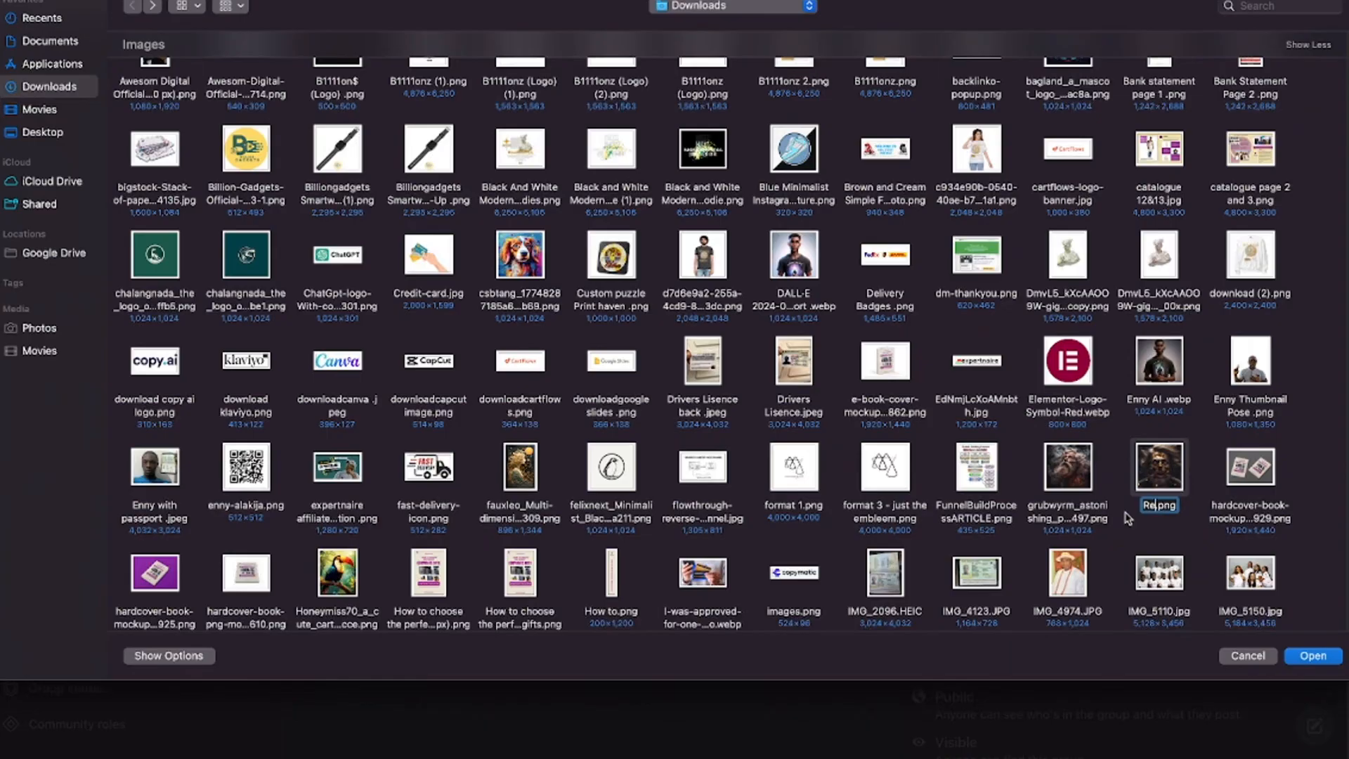
type("velation Of God")
key("Return")
Find the Revelation Of God image by searching the files for "reve" and attach it to the post
scroll(610, 444, "down", 10)
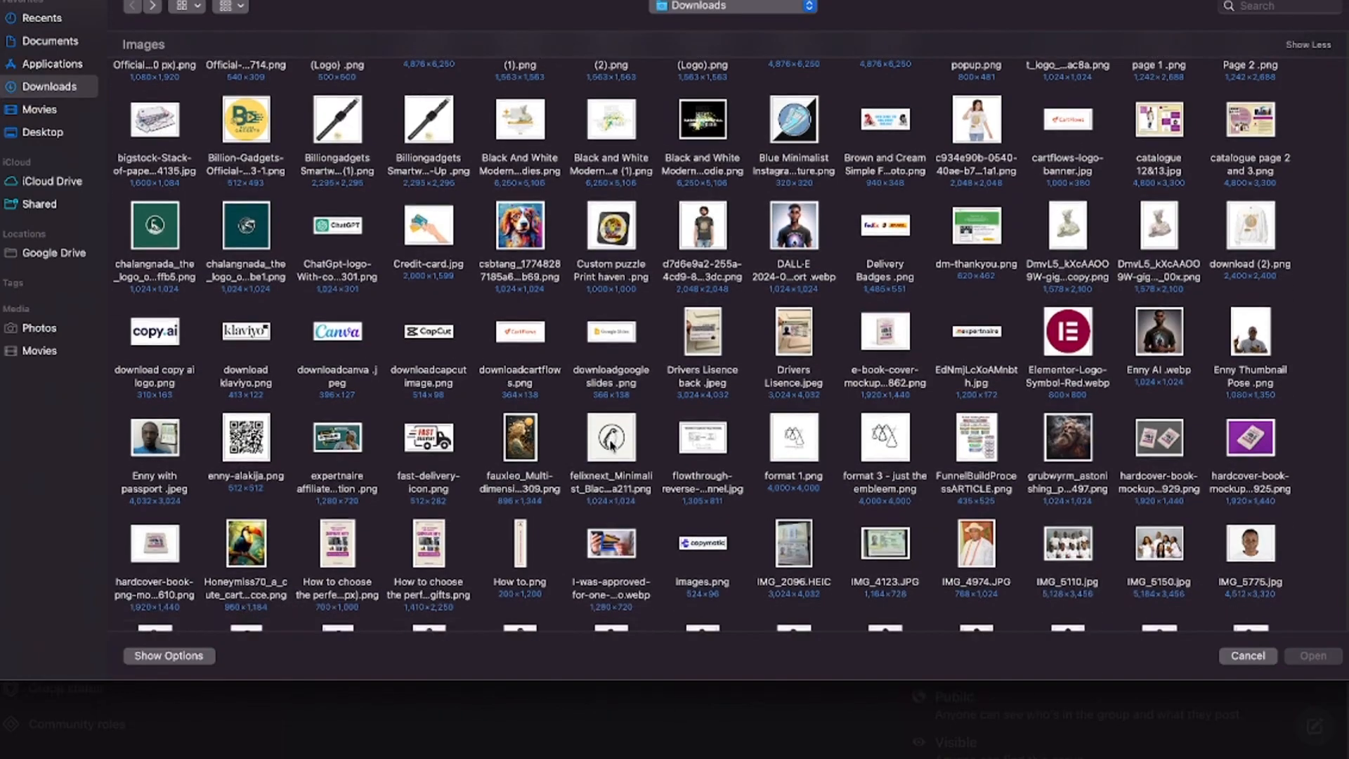
scroll(610, 445, "down", 15)
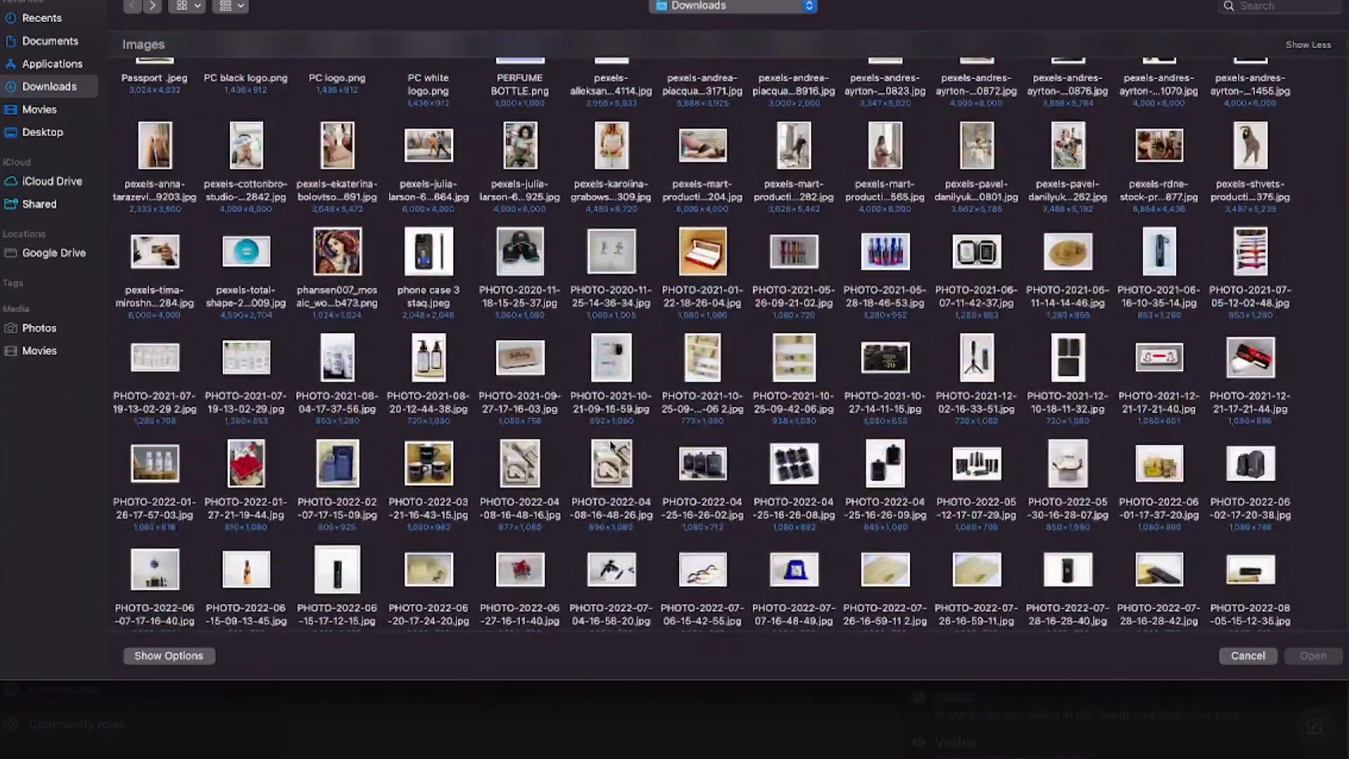
scroll(610, 444, "down", 10)
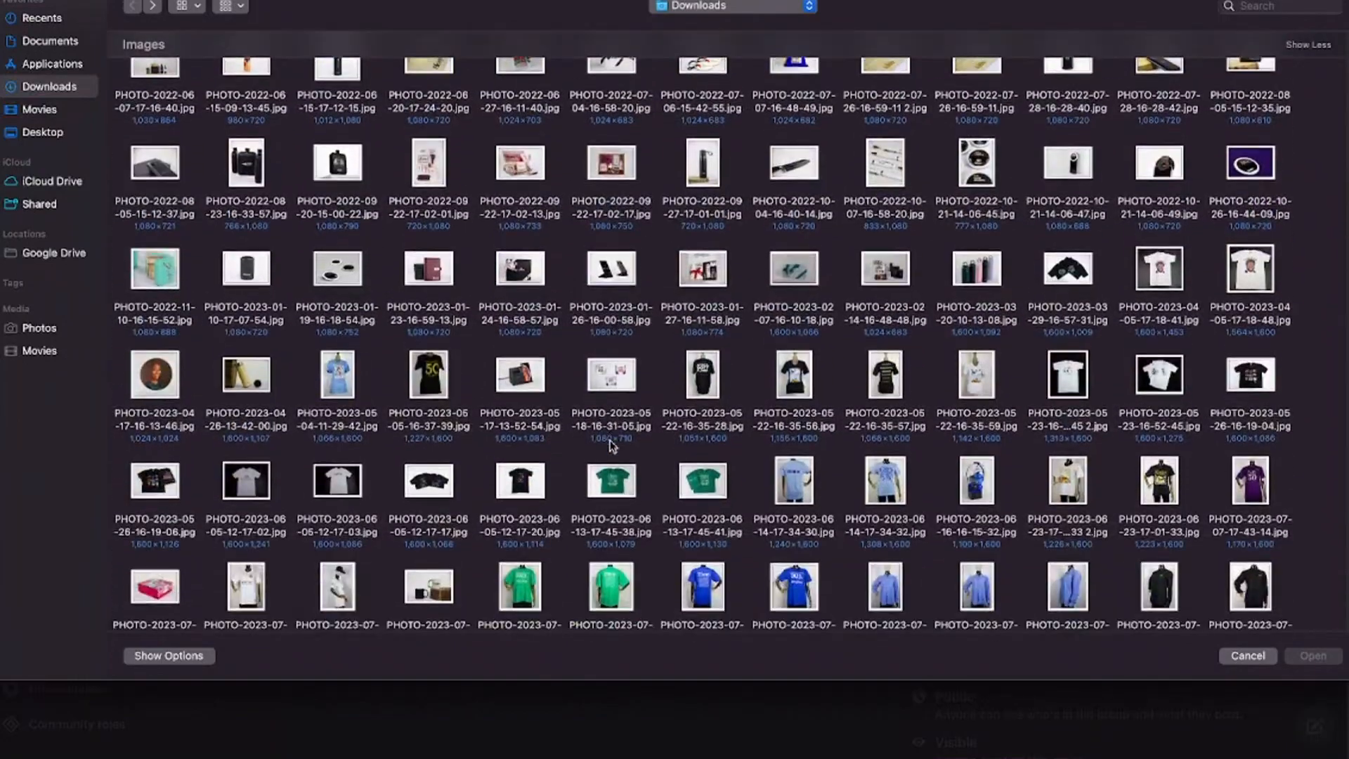
scroll(609, 444, "down", 10)
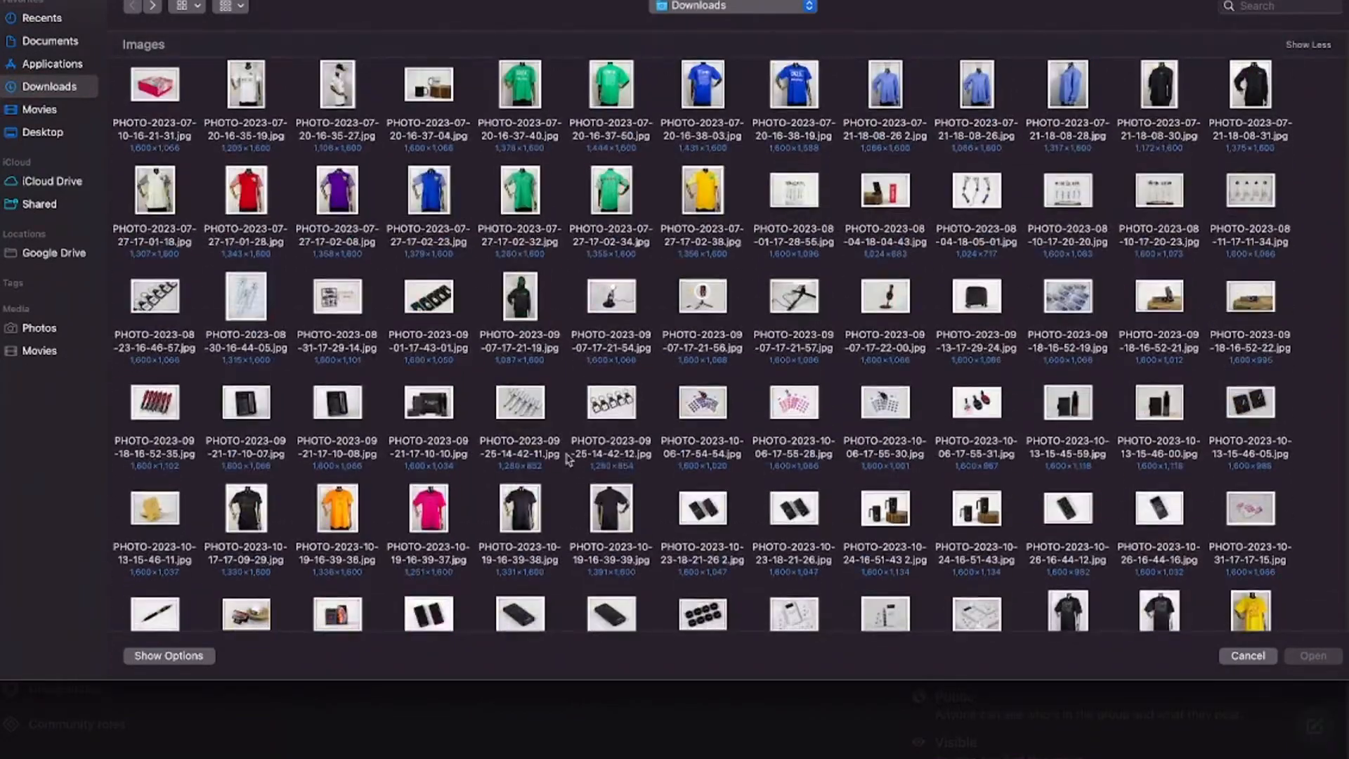
scroll(757, 532, "down", 10)
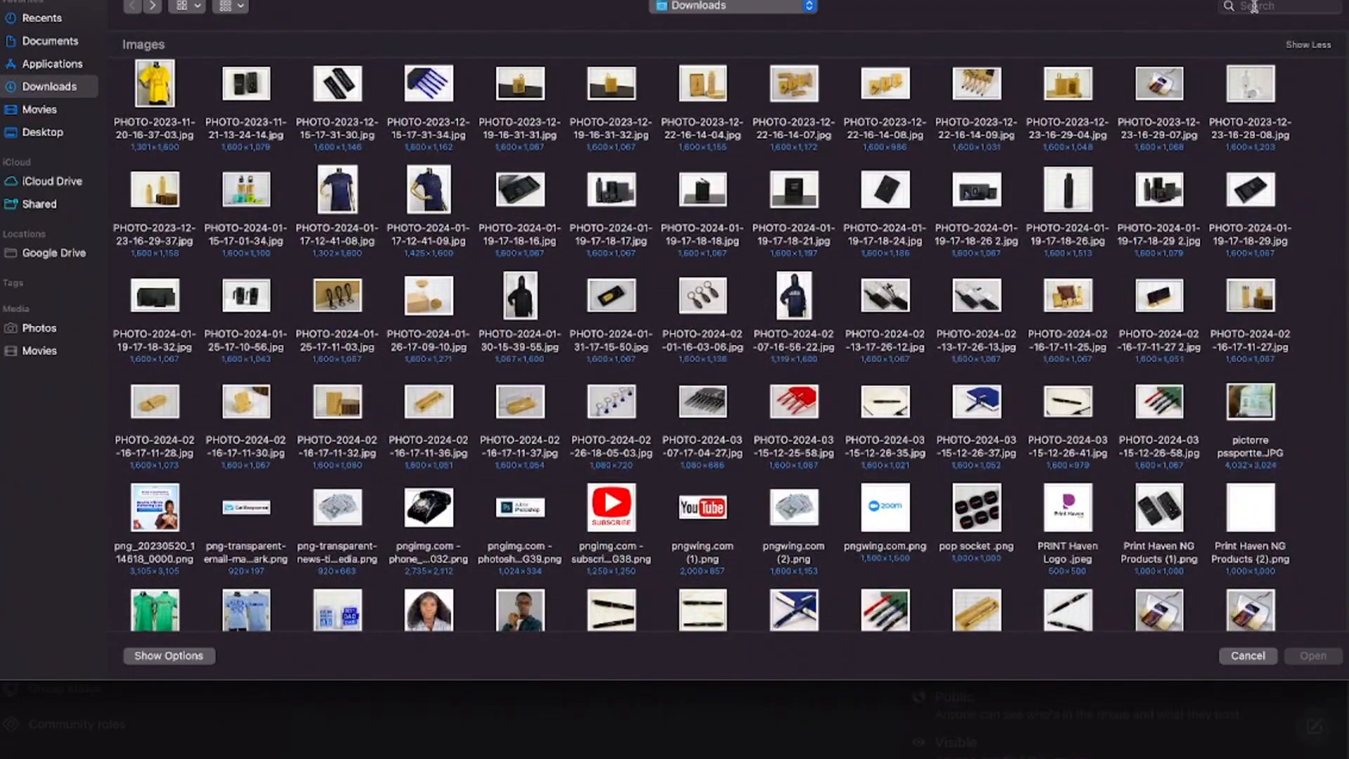
left_click(1254, 7)
type("reve")
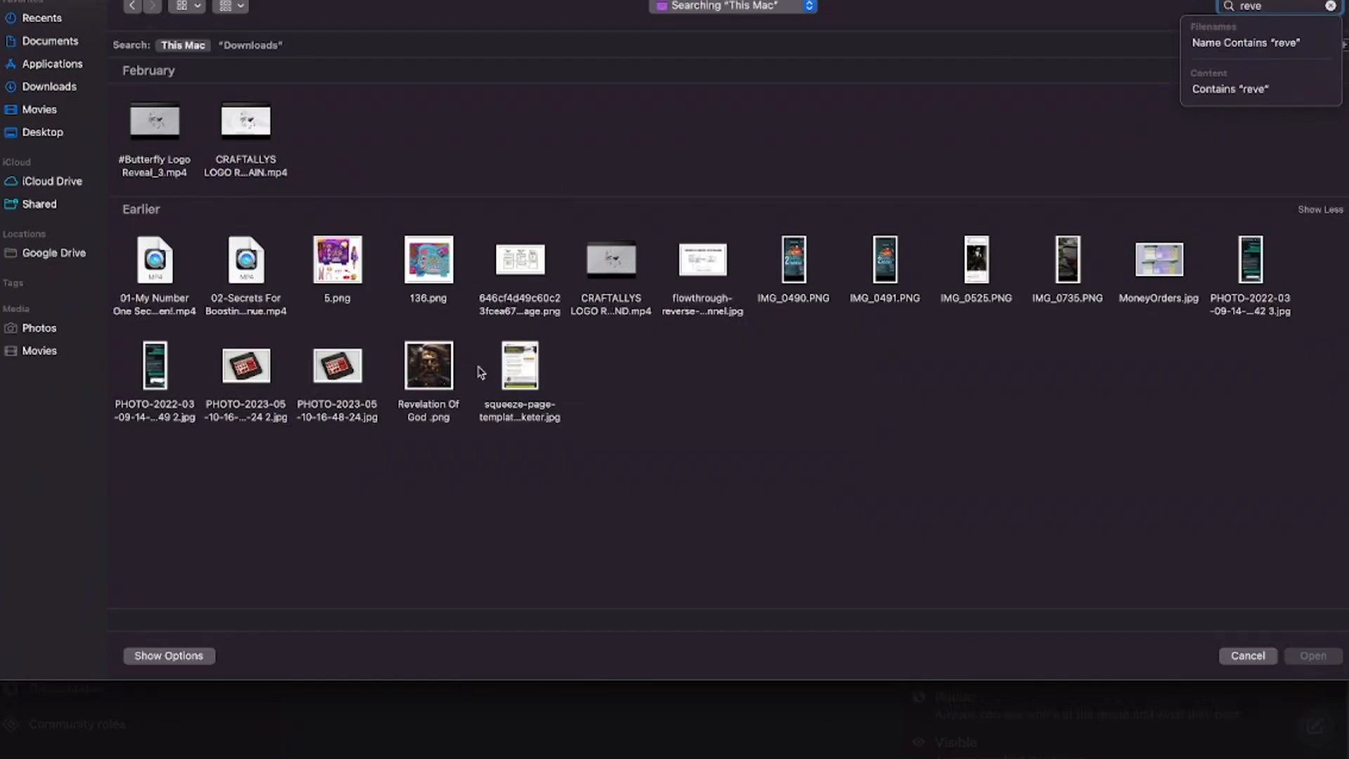
left_click(437, 371)
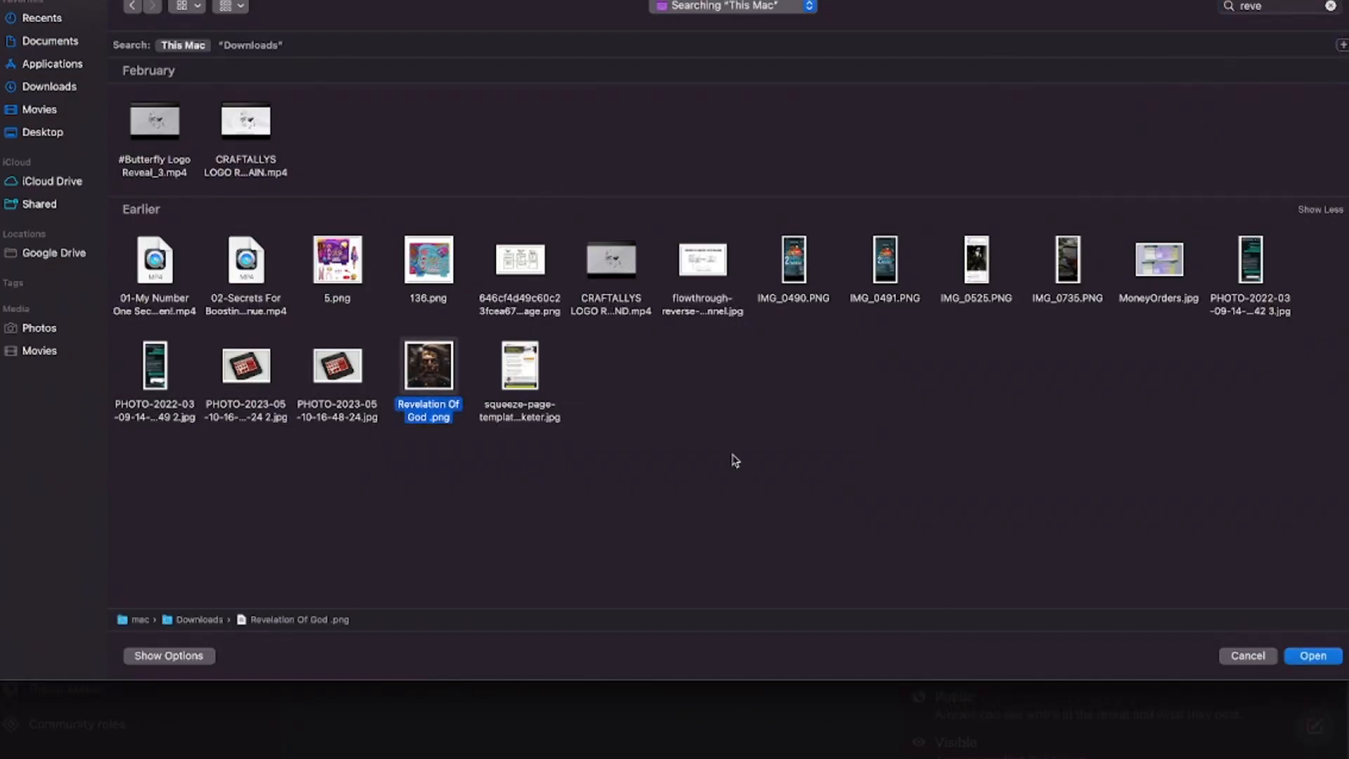
left_click(1319, 656)
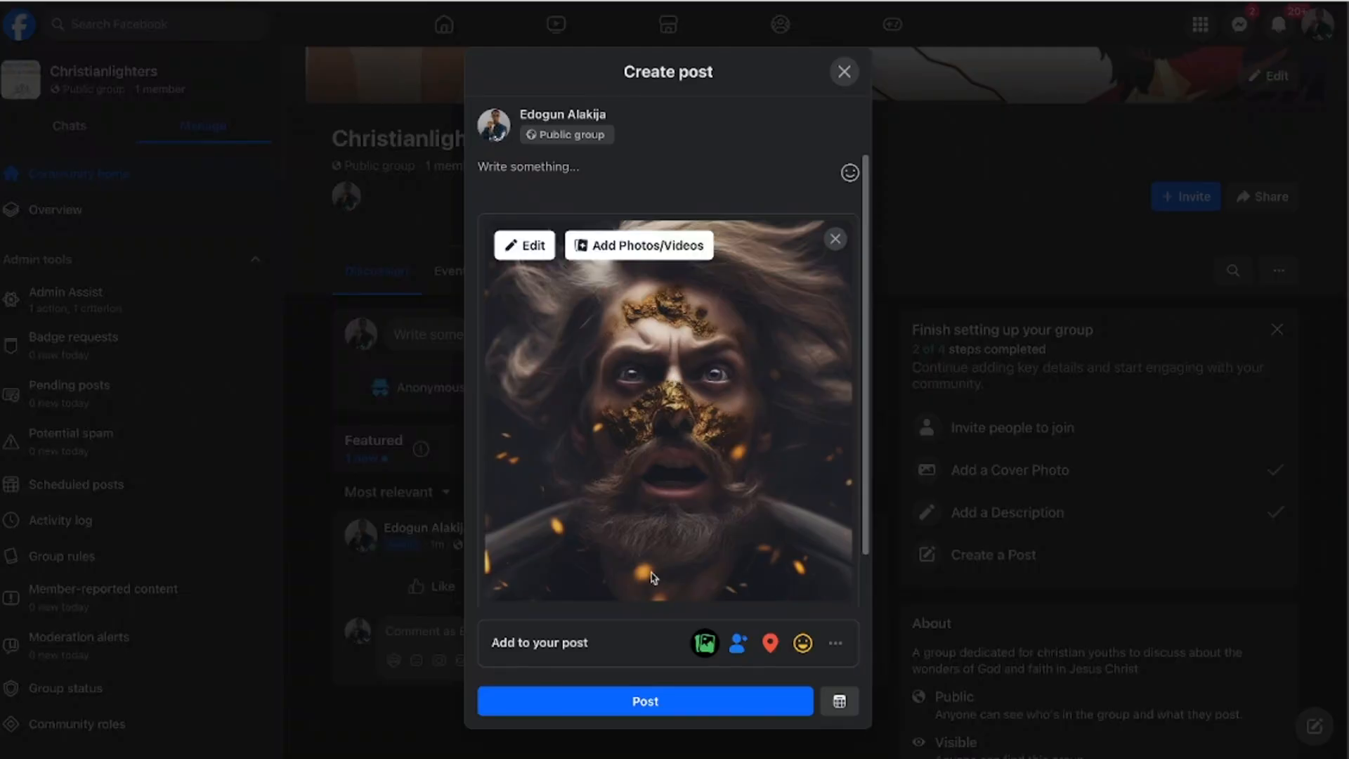
Begin the post text with "The Revelation of", correcting the misspelled "Revealation" with the spelling suggestion
left_click(586, 642)
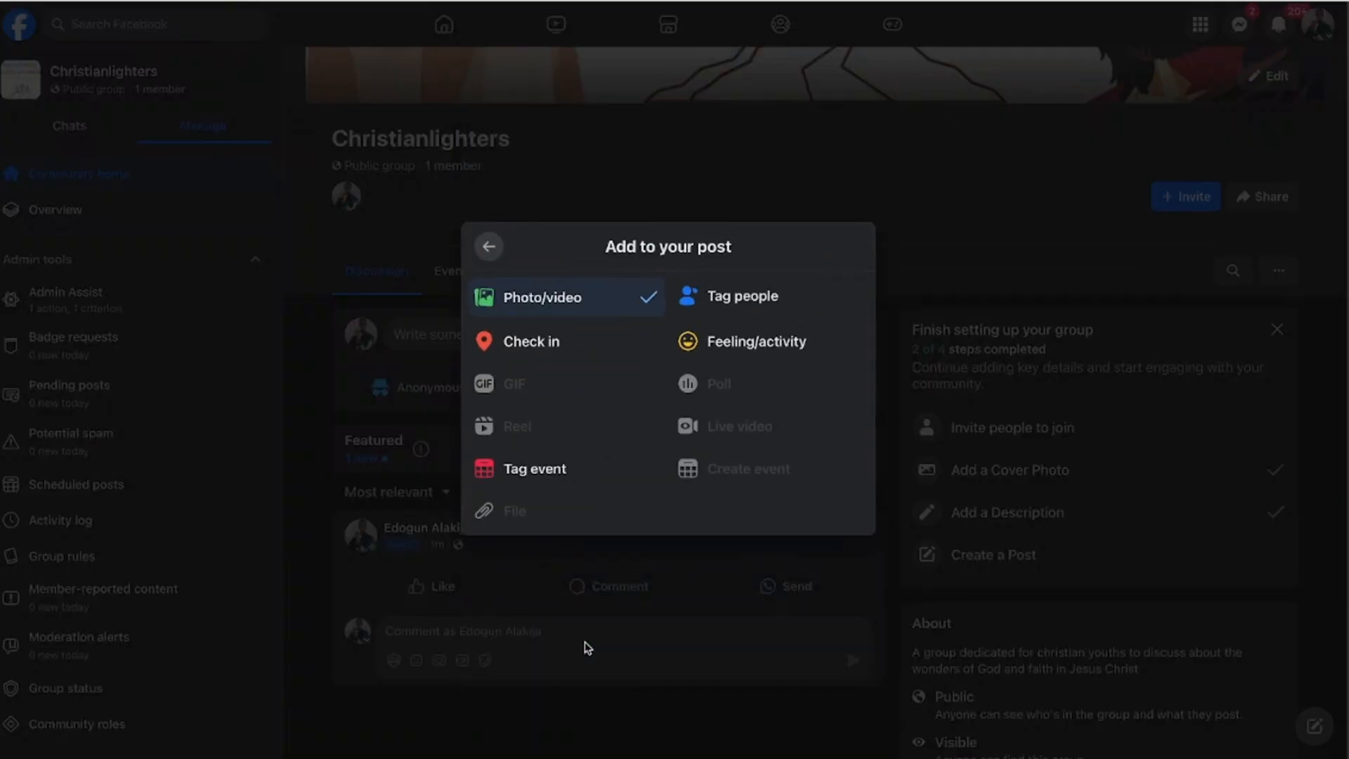
left_click(489, 246)
left_click(601, 172)
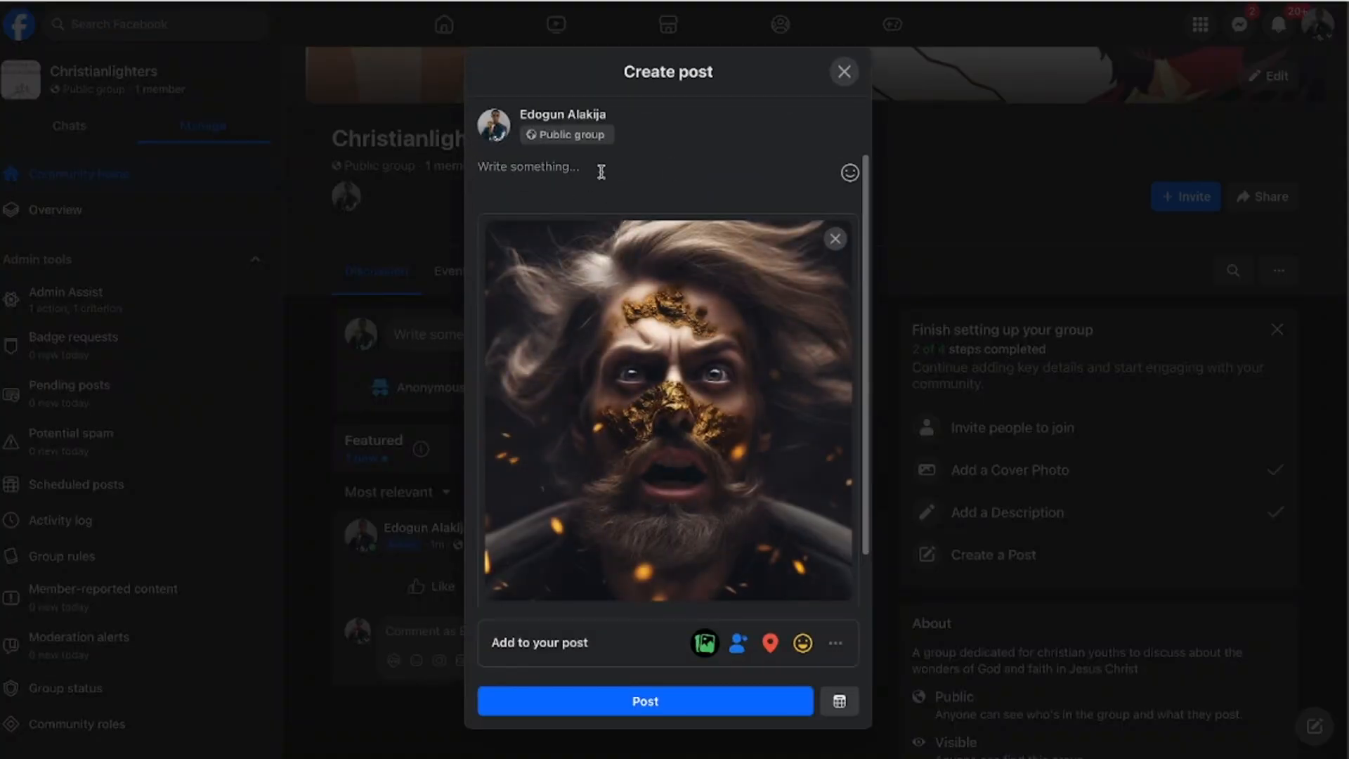
type("The Revealati")
type("on of")
right_click(534, 167)
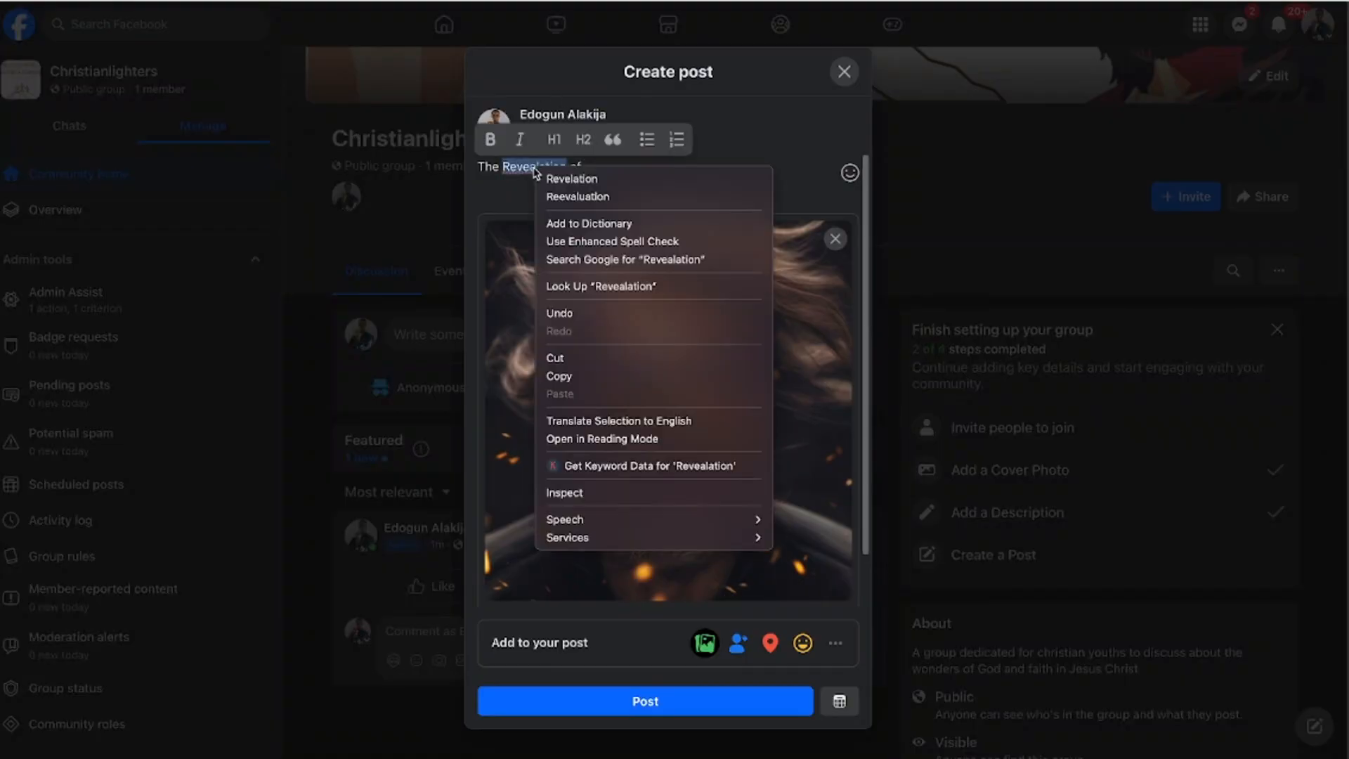
left_click(578, 180)
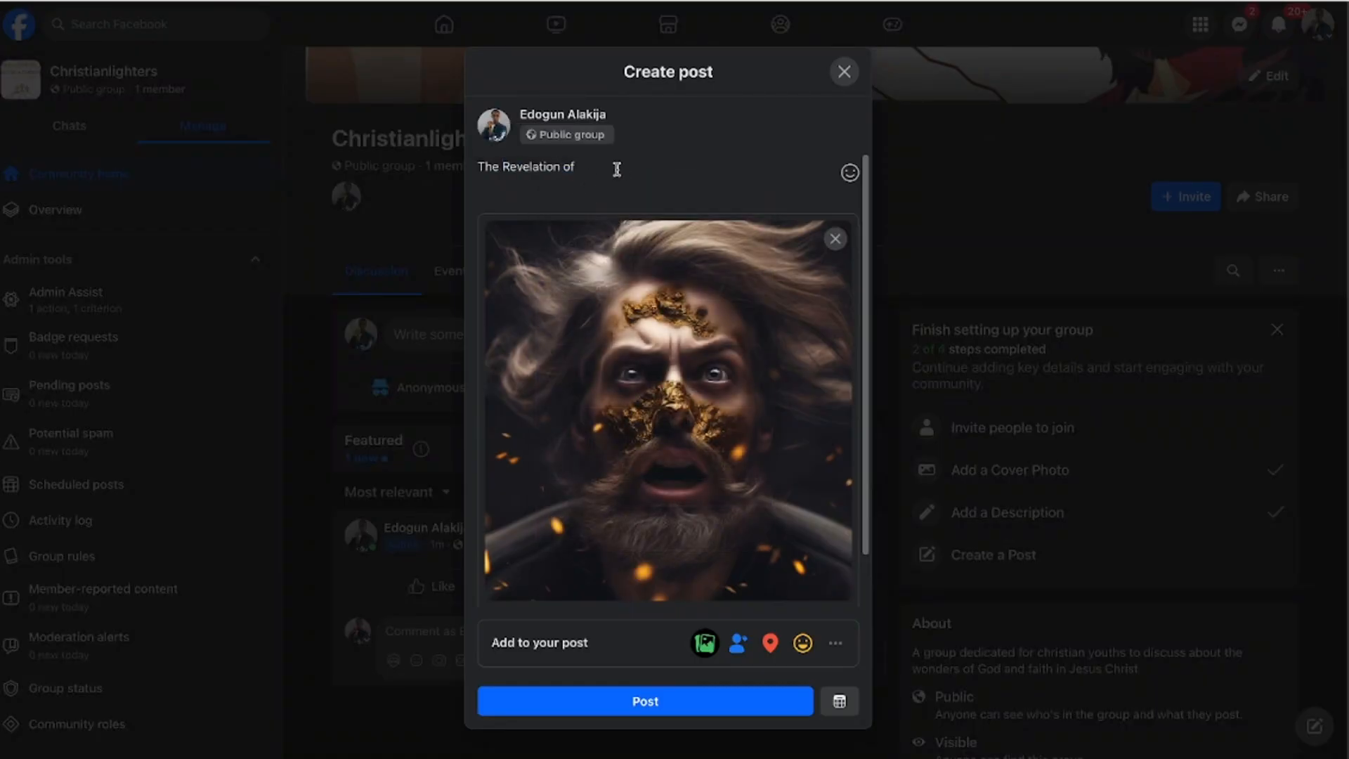
Continue the post text with "God as his light in the world is", correcting the misspelled "te" before "world"
type("God as")
type("his light in te world is the")
left_click(687, 166)
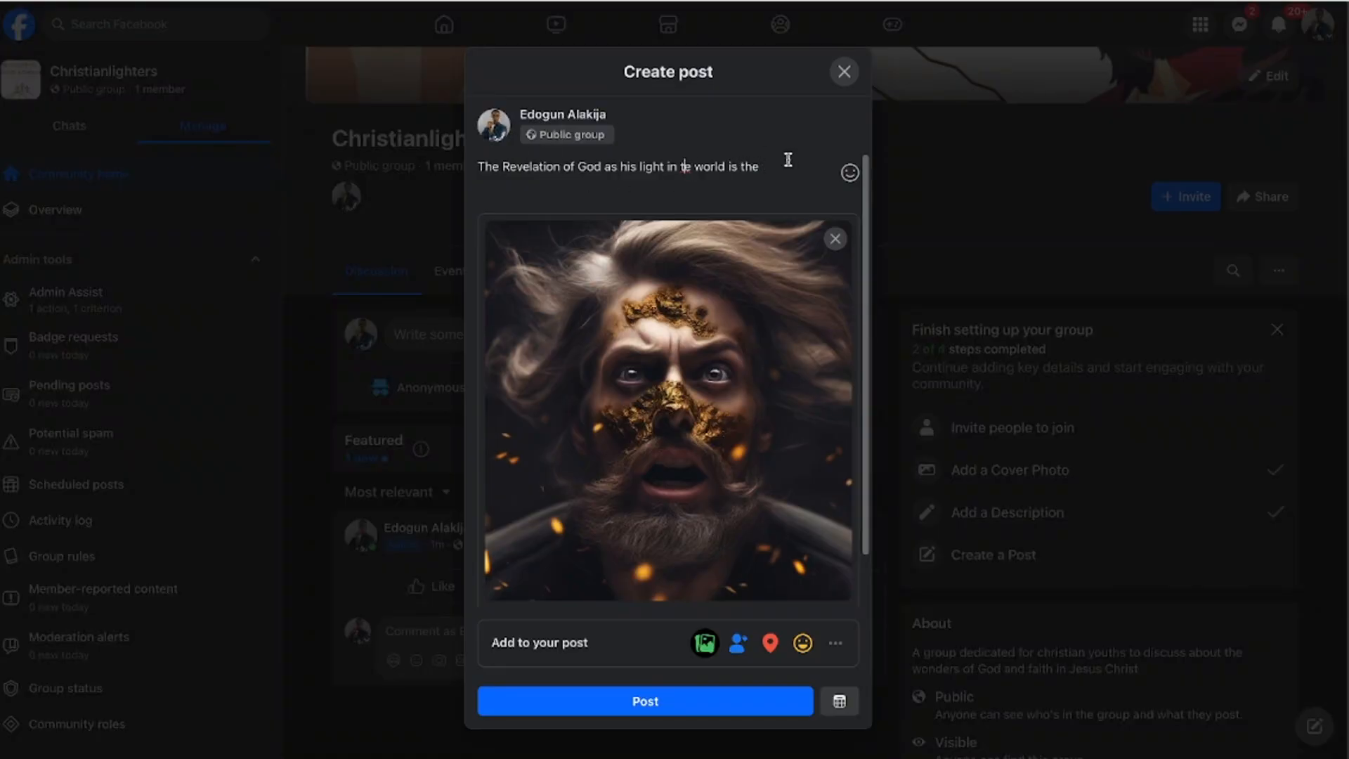
type("h")
left_click(780, 160)
key("BackSpace")
key("BackSpace")
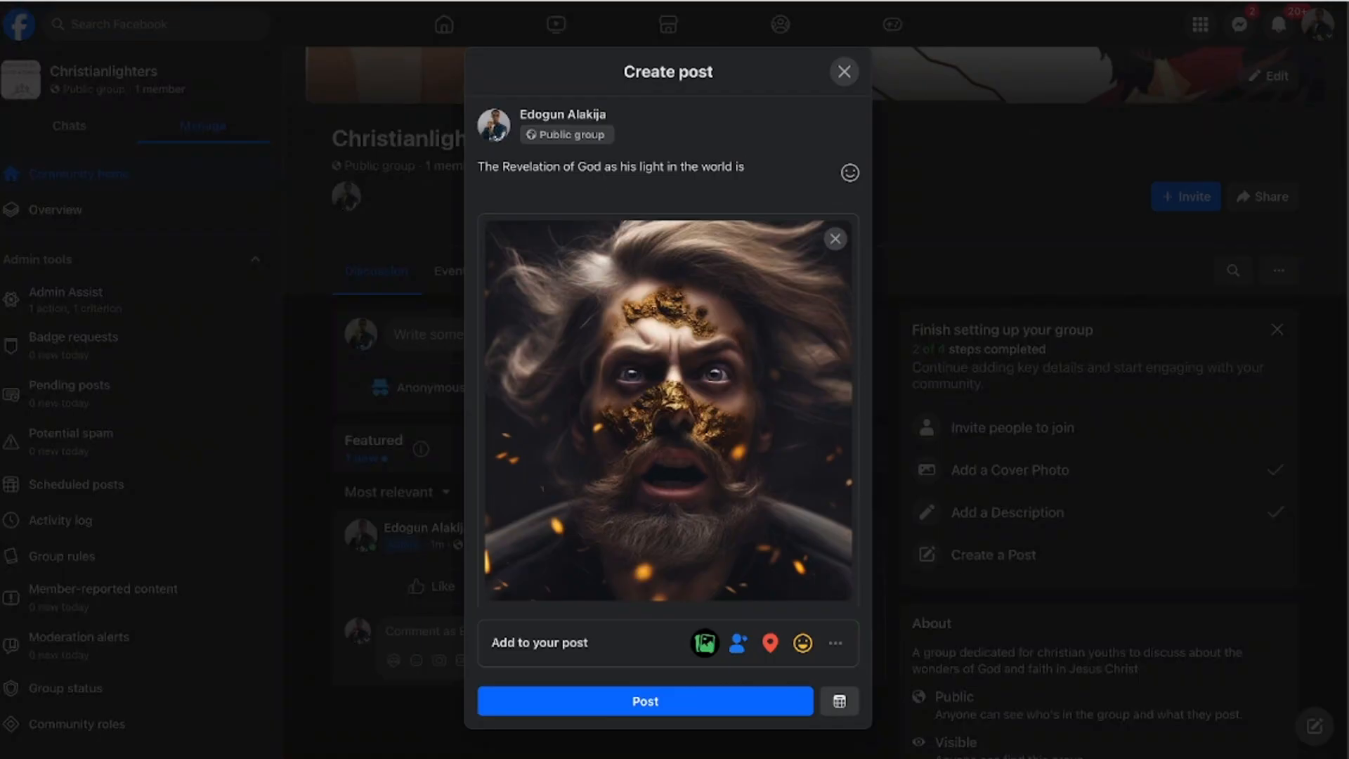
Extend the post sentence with "te purpose thhat christian youths must discover before embarking on a journey"
type("e purpose thhat christian y")
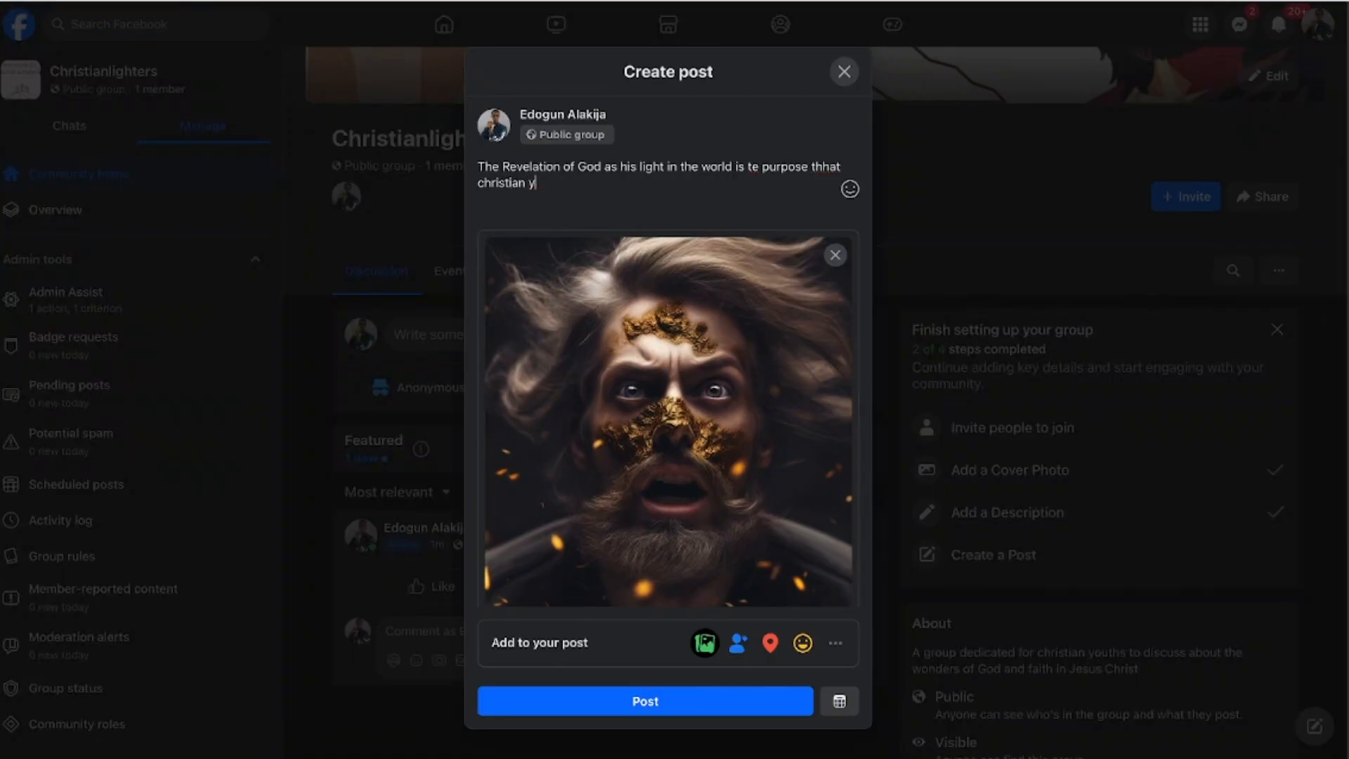
type("hs must discover before ")
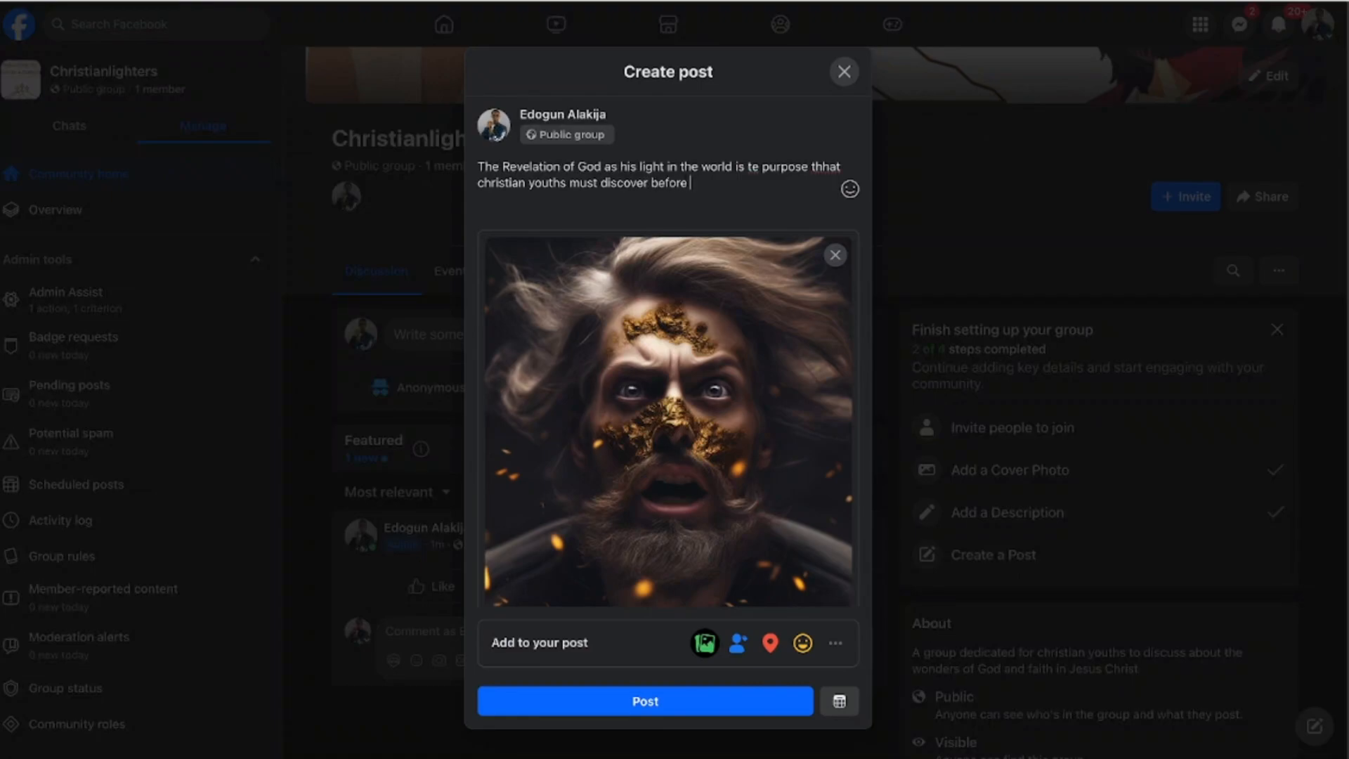
type("emb")
type("arking on a")
type(" joju")
type("u")
type("rney")
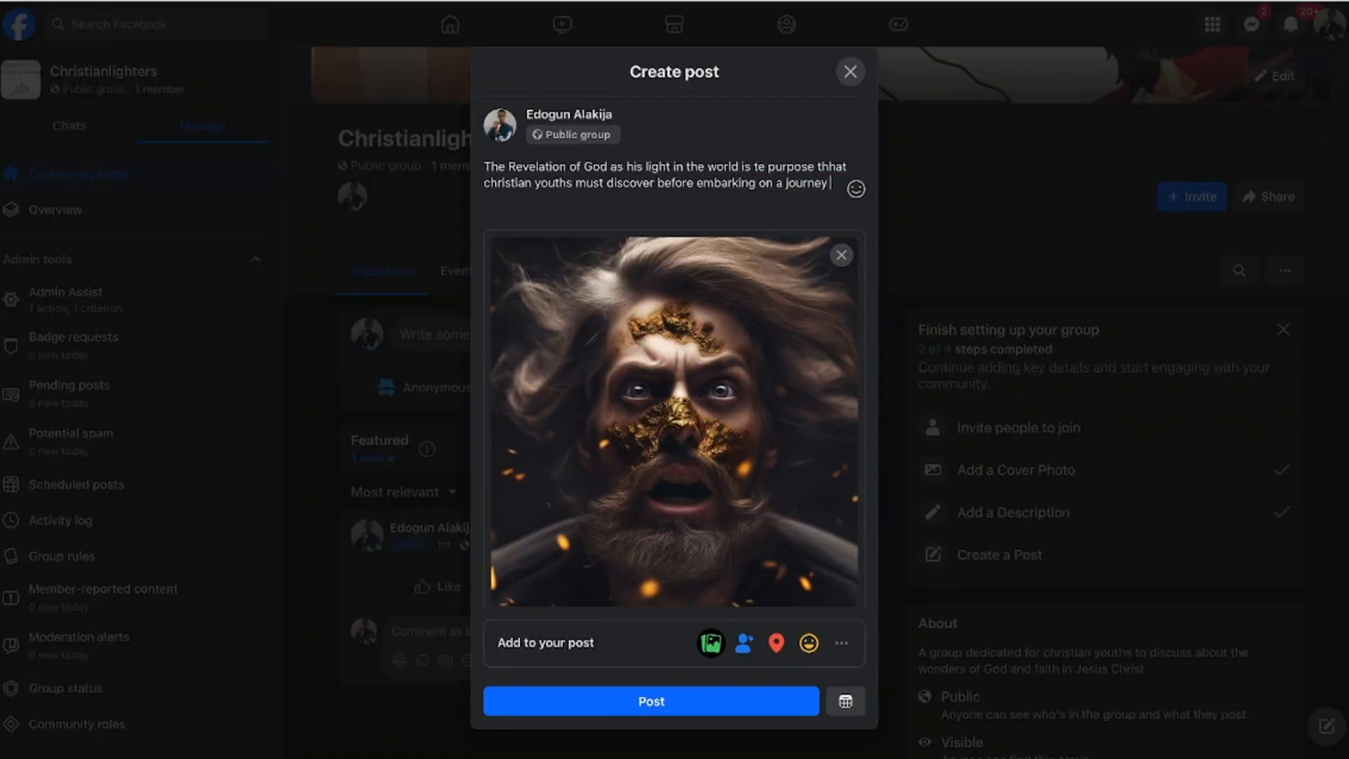
End the post sentence with "with christ." and publish the photo post to the group
type(" wu")
type("ith")
type(" c")
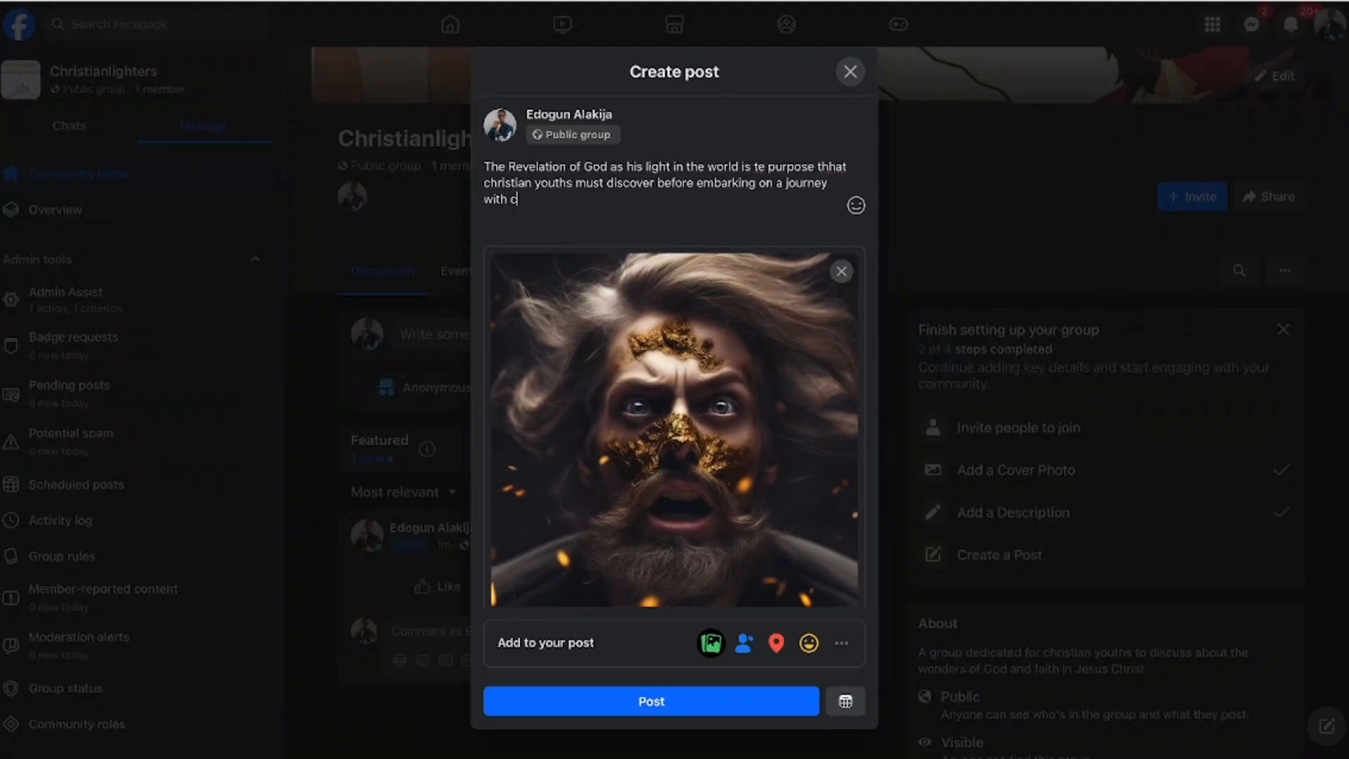
type("hrist.")
mouse_move(520, 296)
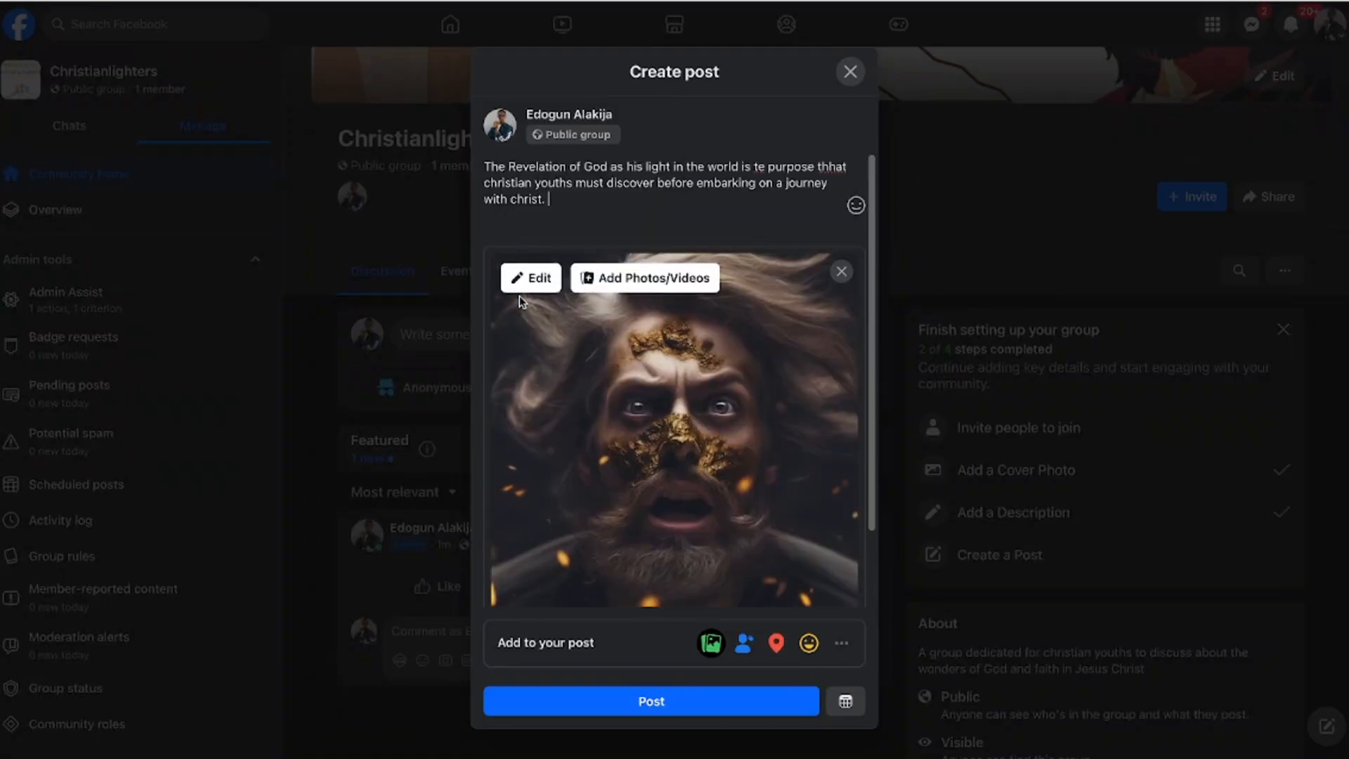
left_click(601, 705)
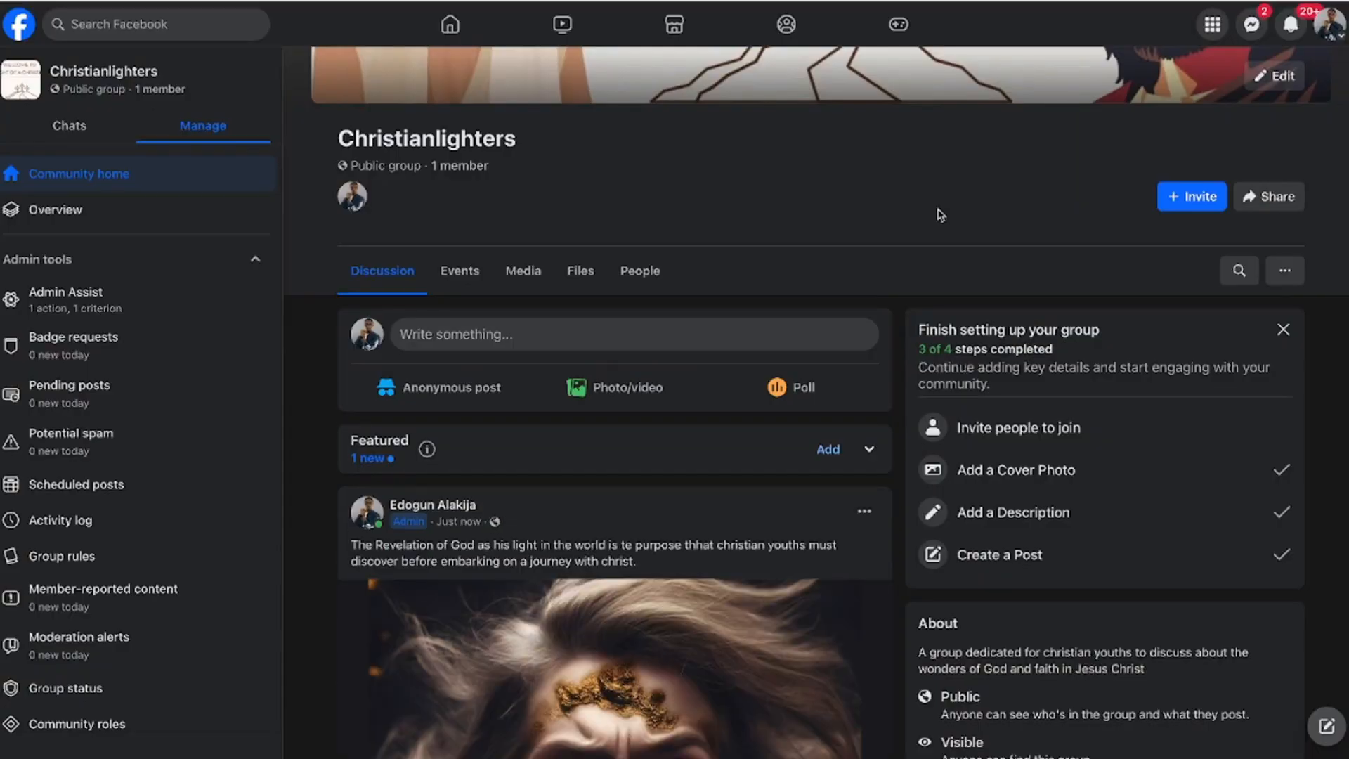
Look over the published photo post and the group's cover and header
scroll(941, 215, "down", 1)
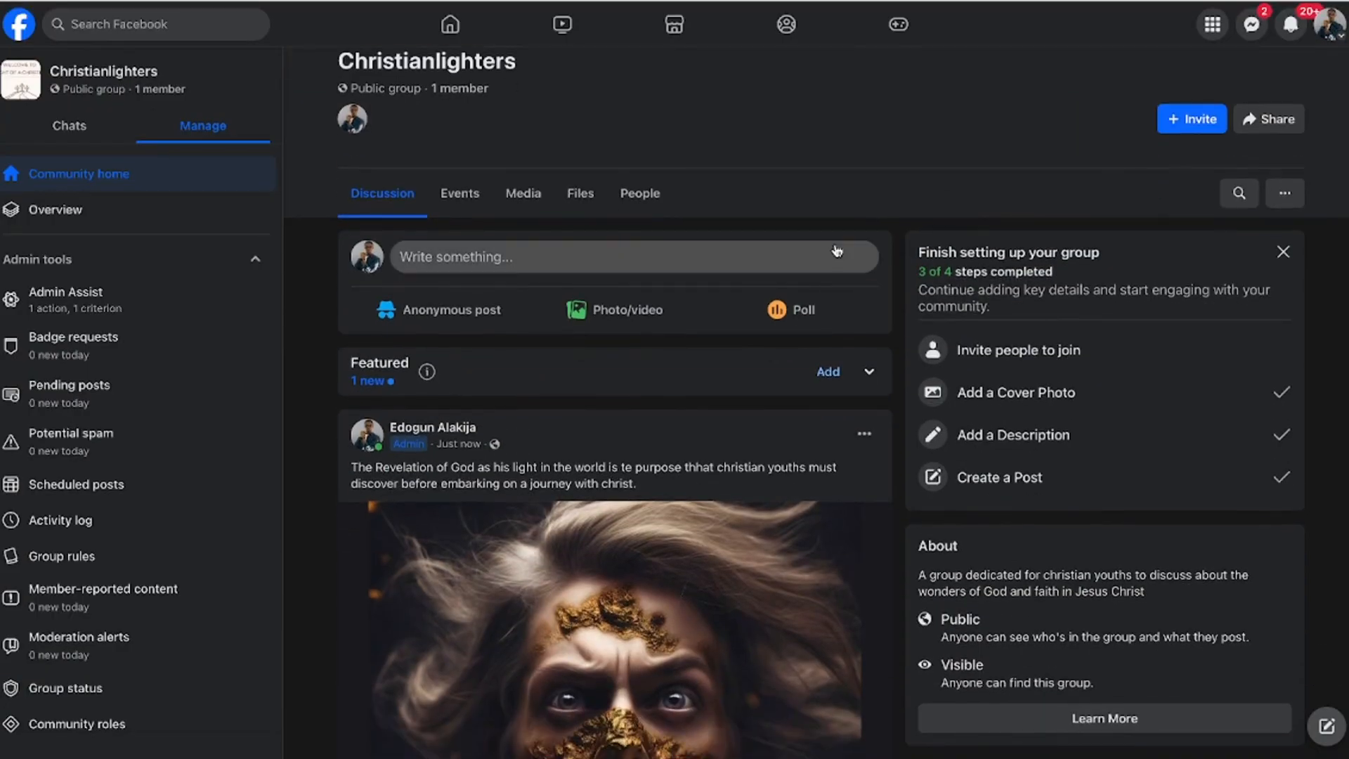
scroll(706, 385, "down", 5)
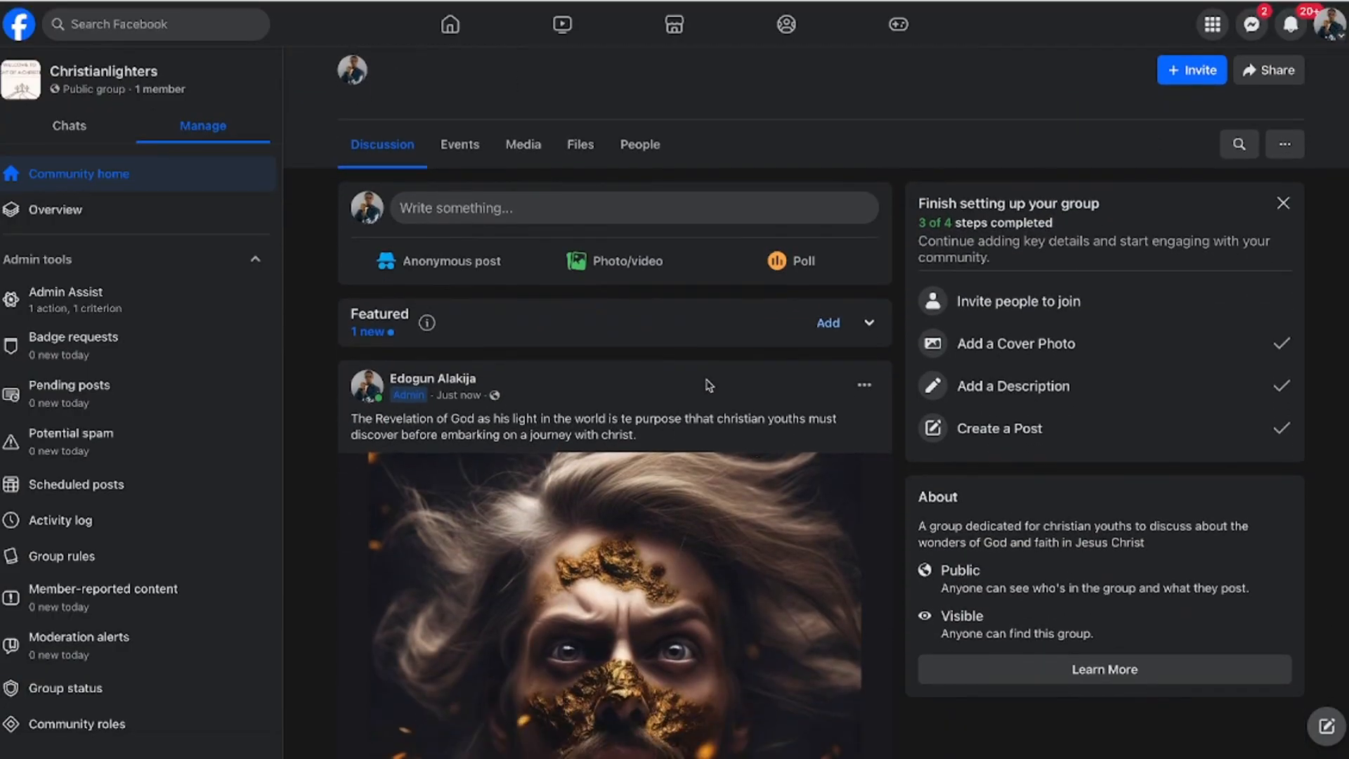
scroll(708, 386, "up", 6)
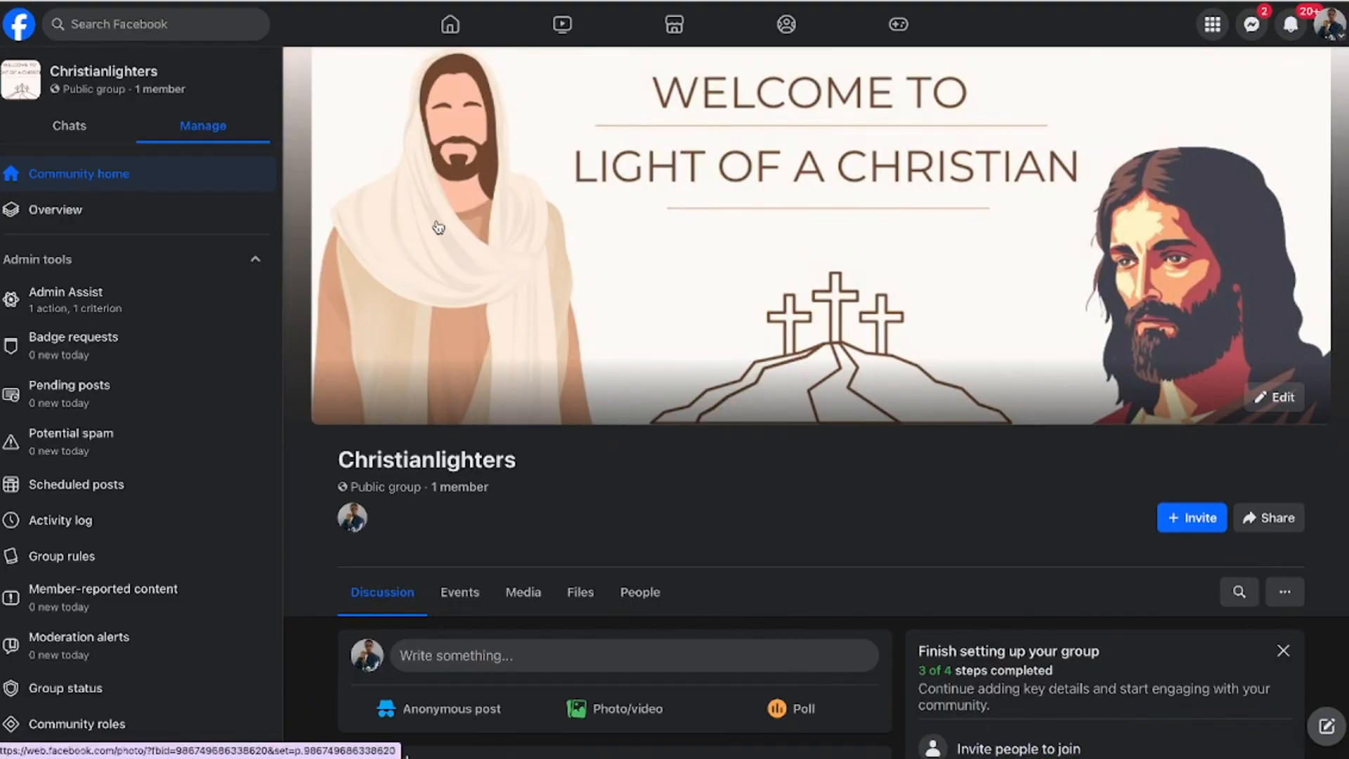
Collapse the Admin tools, Settings and Insights sections of the group management list, and expand Admin tools again
left_click(250, 260)
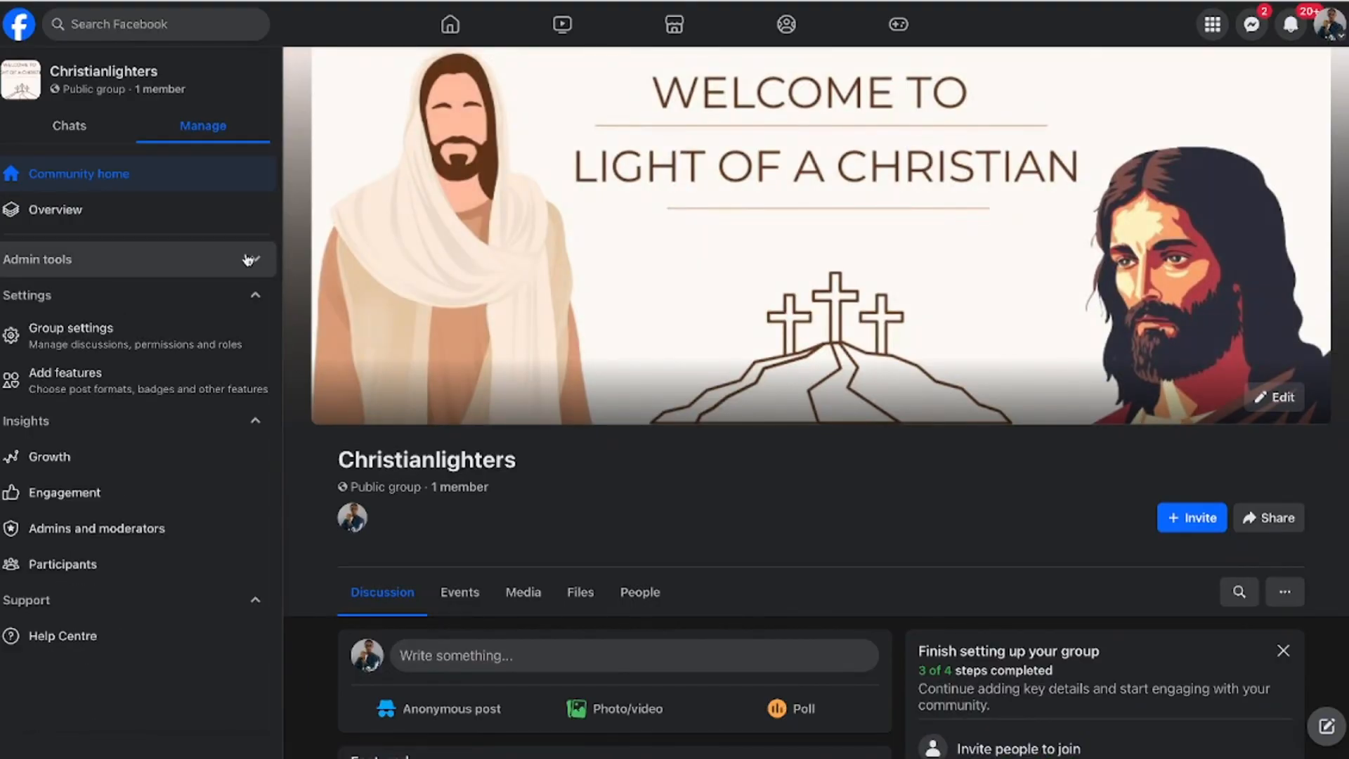
left_click(250, 260)
left_click(250, 260)
left_click(254, 302)
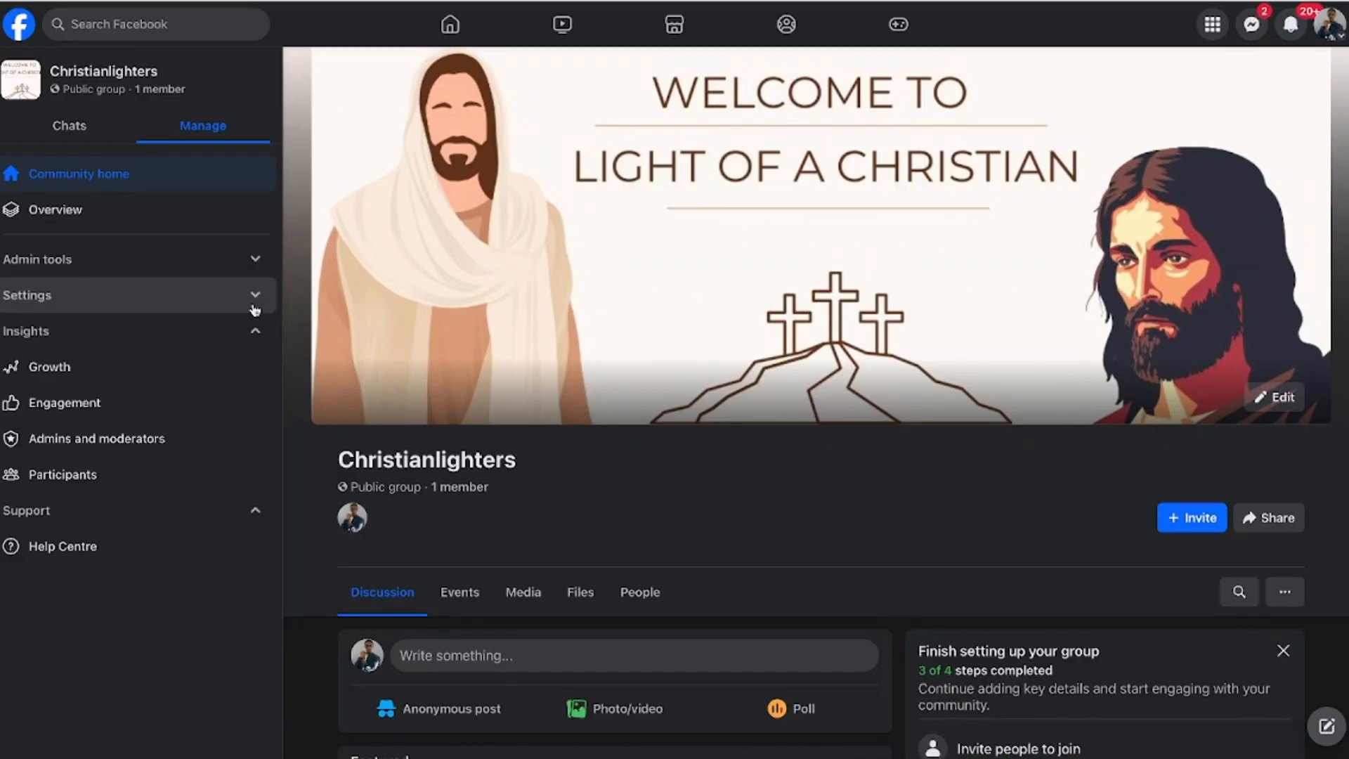
left_click(258, 348)
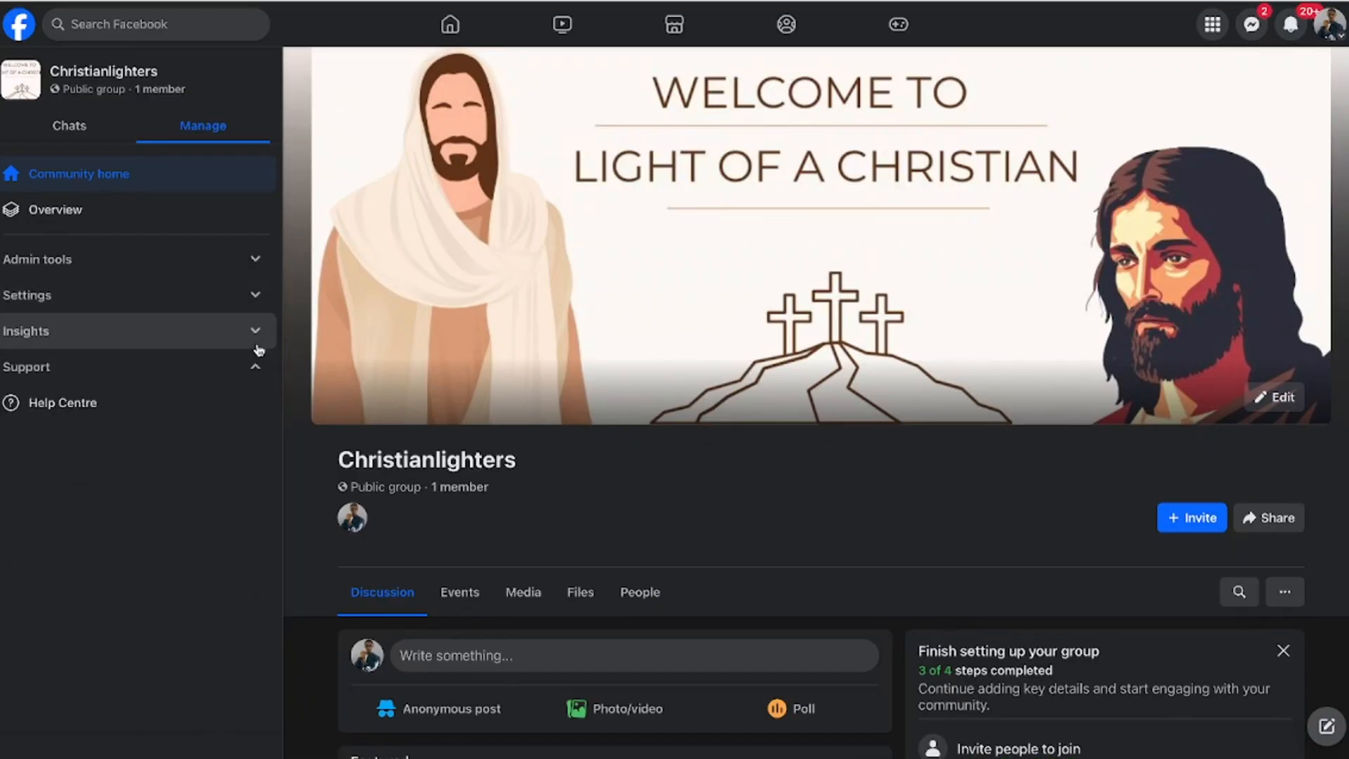
left_click(255, 258)
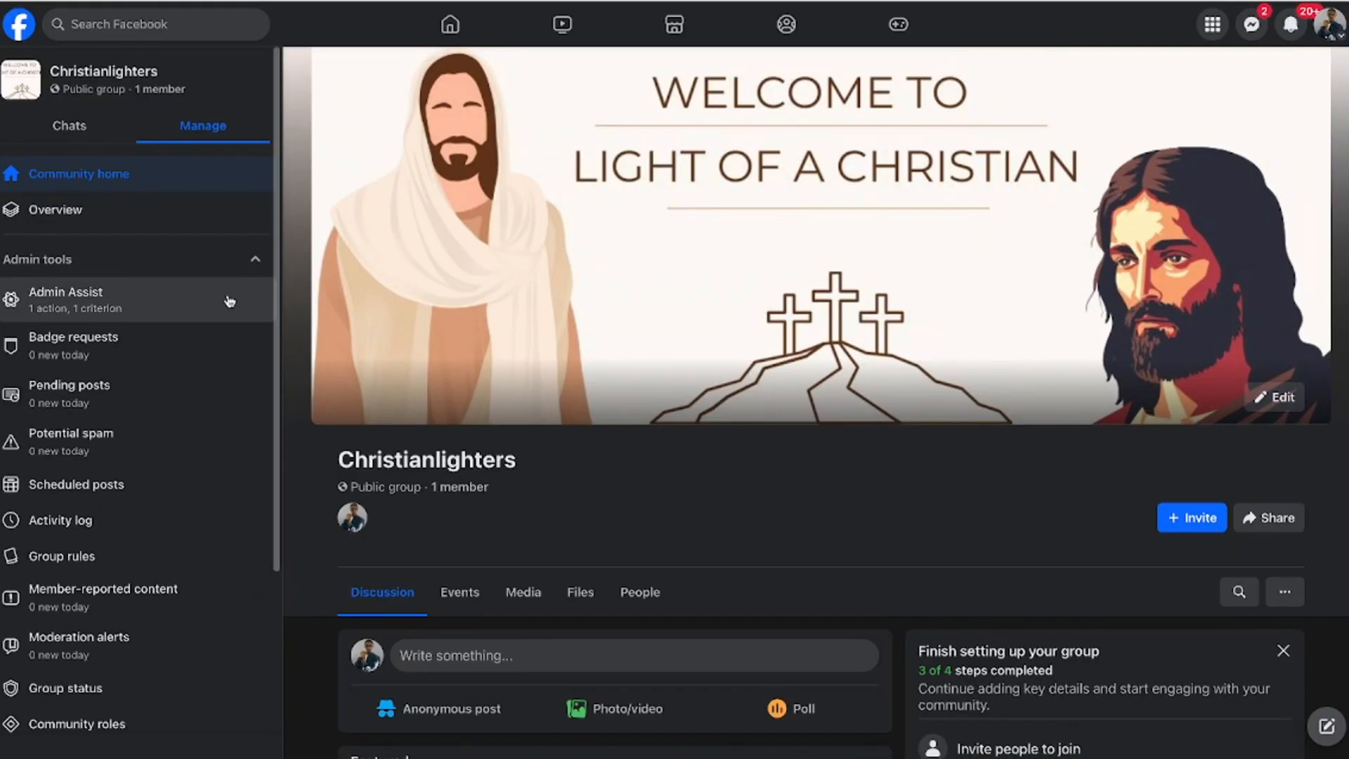
Look through the group's Admin Assist page, chats, community home feed and overview
left_click(229, 301)
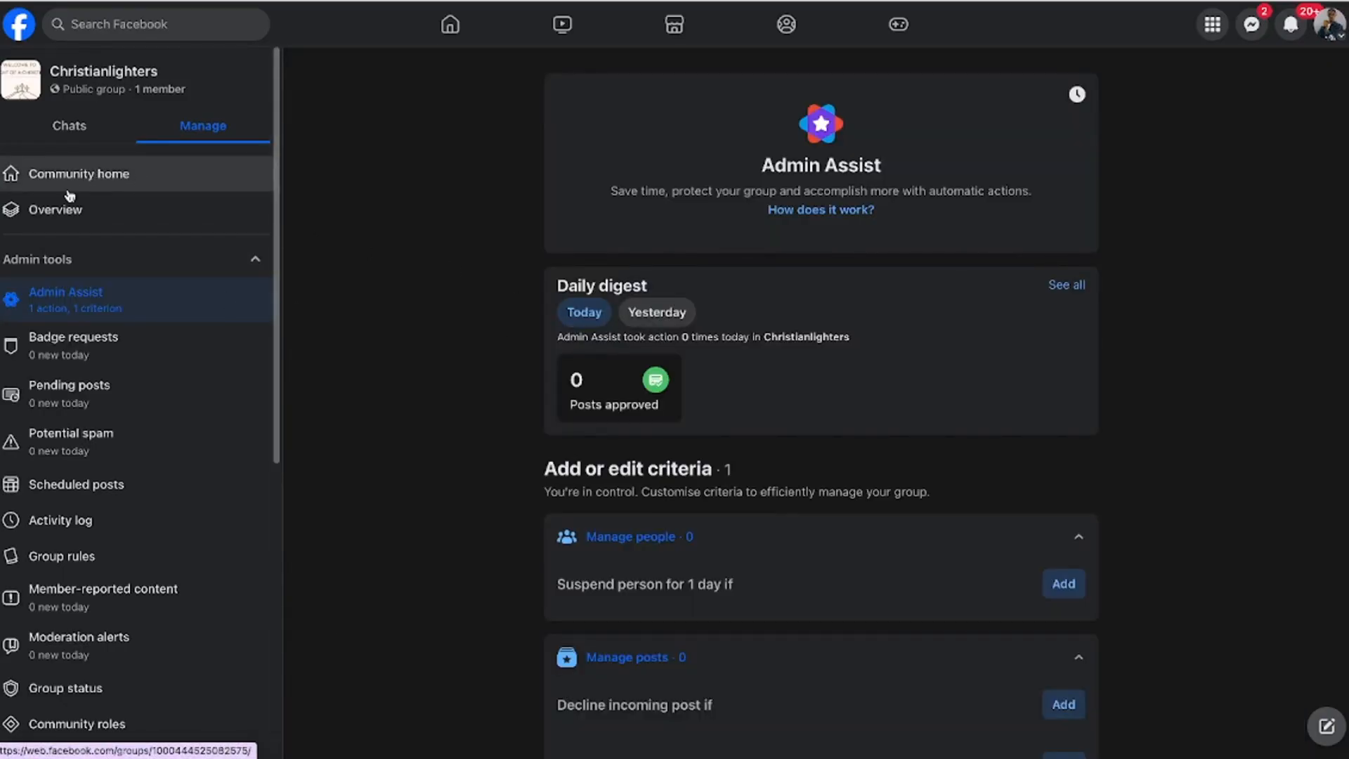
left_click(69, 128)
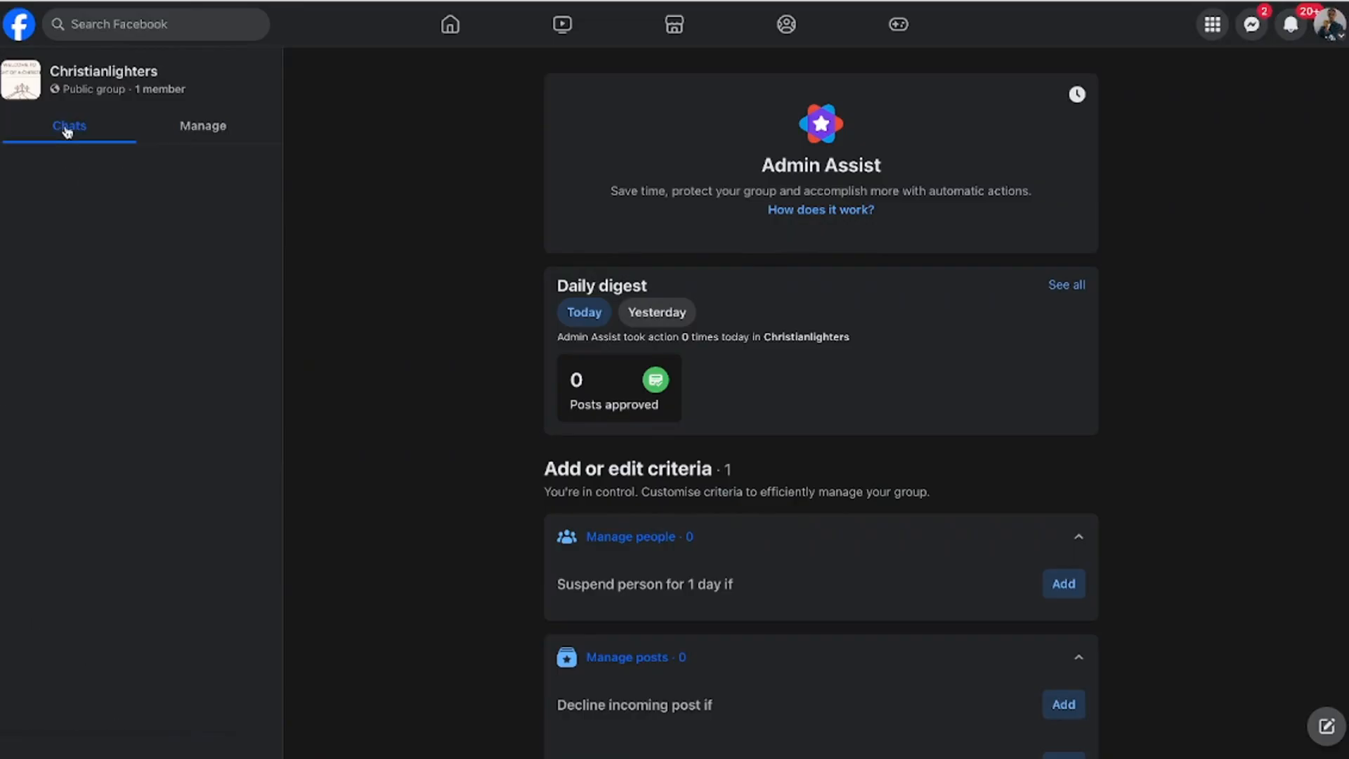
left_click(188, 135)
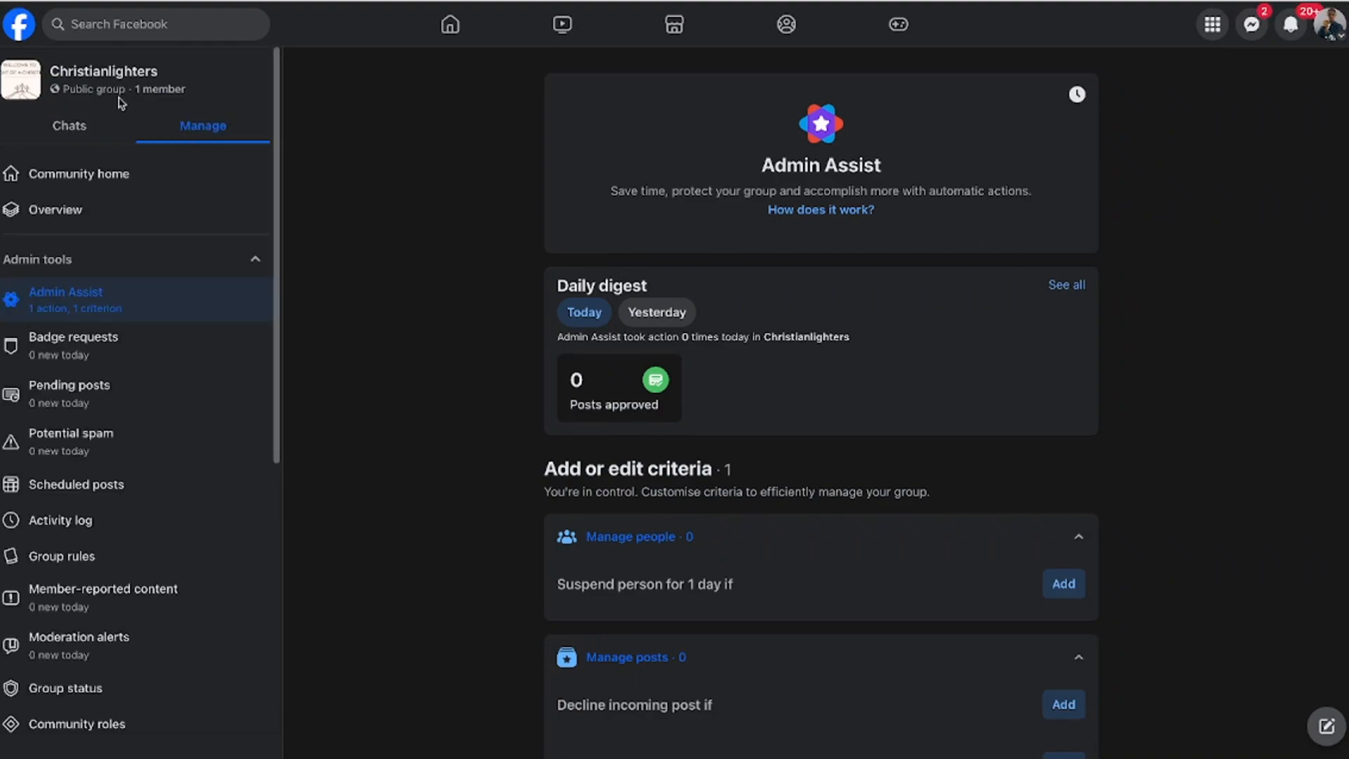
left_click(116, 176)
scroll(847, 460, "down", 8)
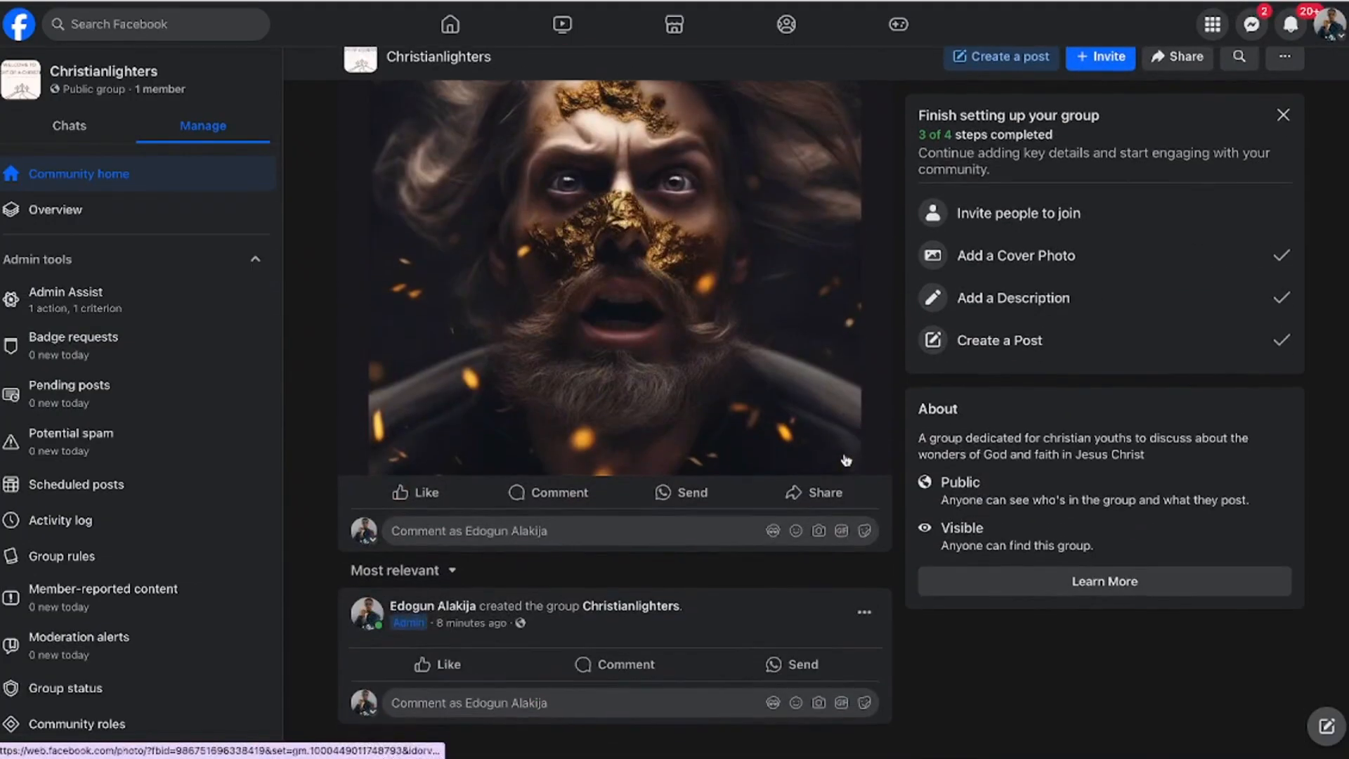
scroll(847, 460, "up", 10)
left_click(129, 217)
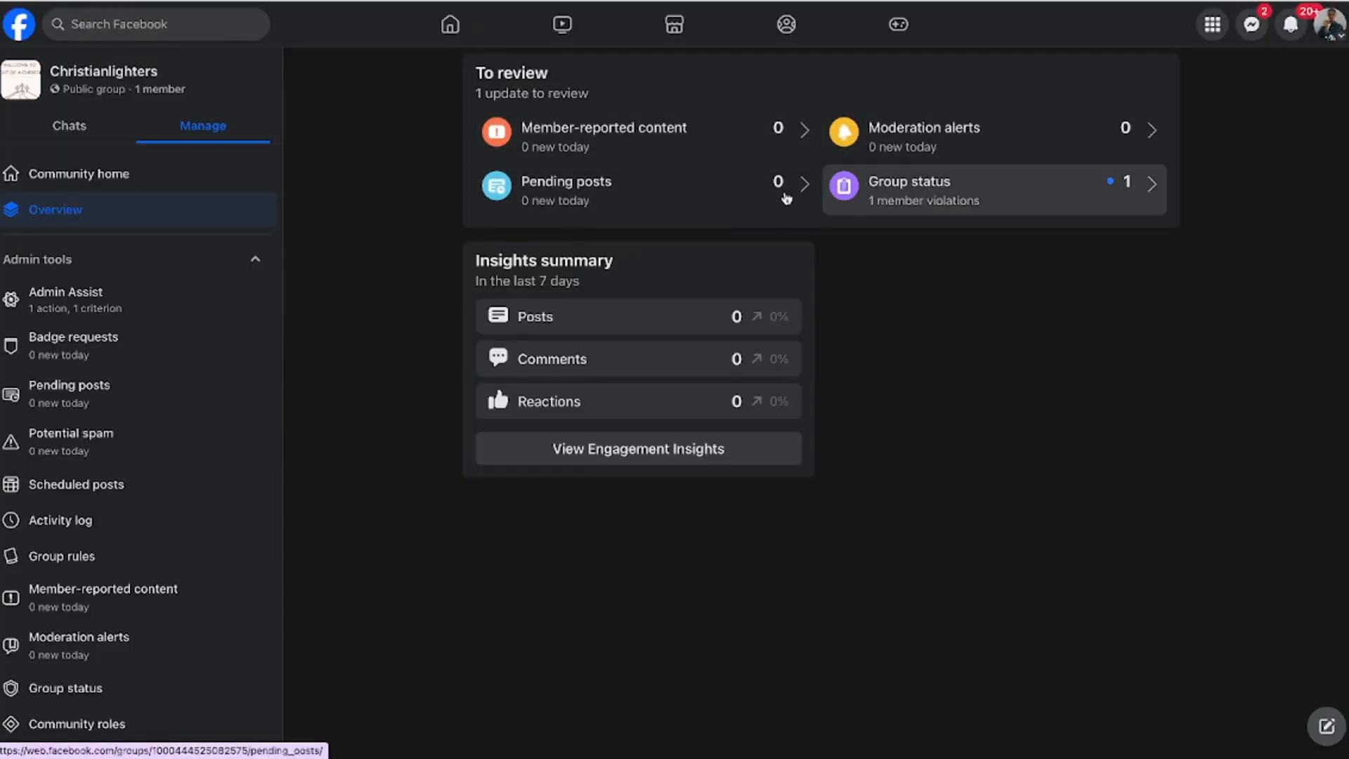
Examine the Admin Assist daily digest and its criteria for managing people, posts and comments and for creating posts
left_click(74, 306)
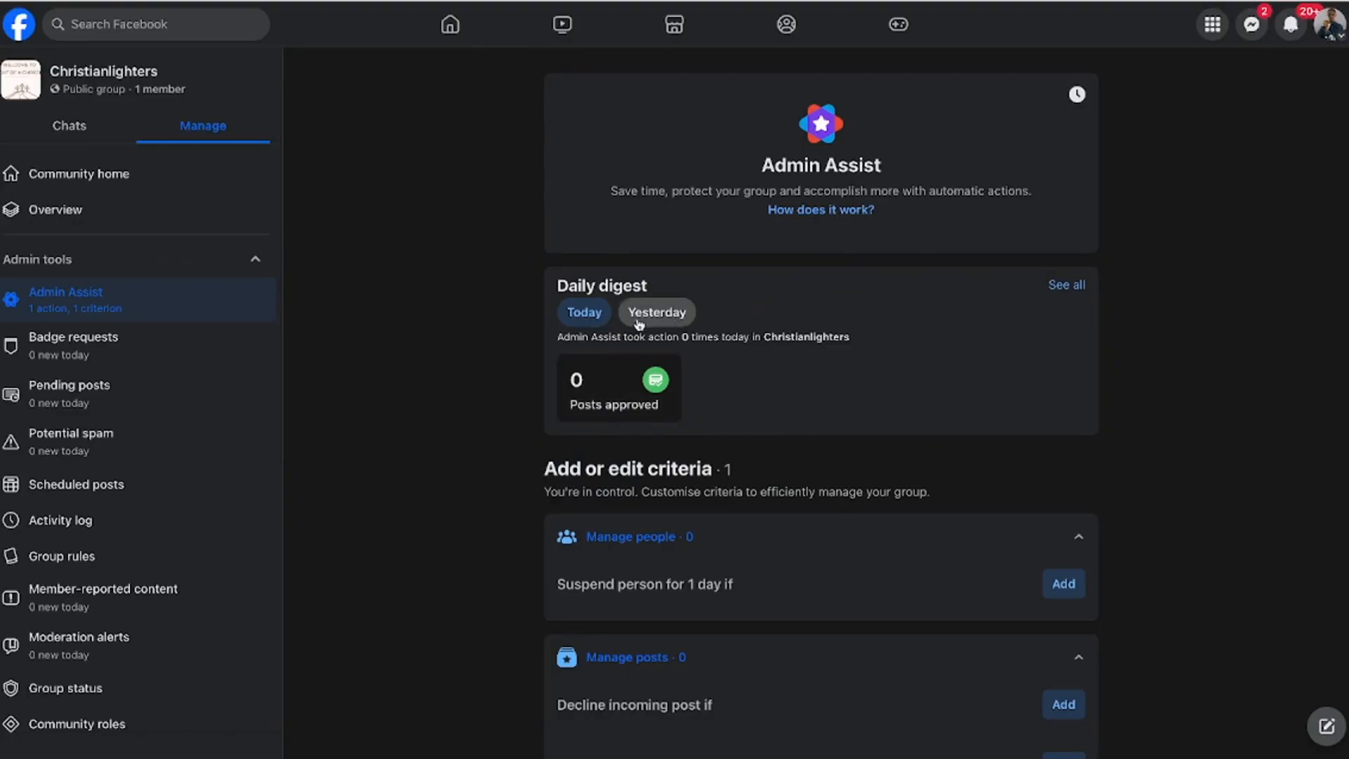
scroll(780, 410, "down", 3)
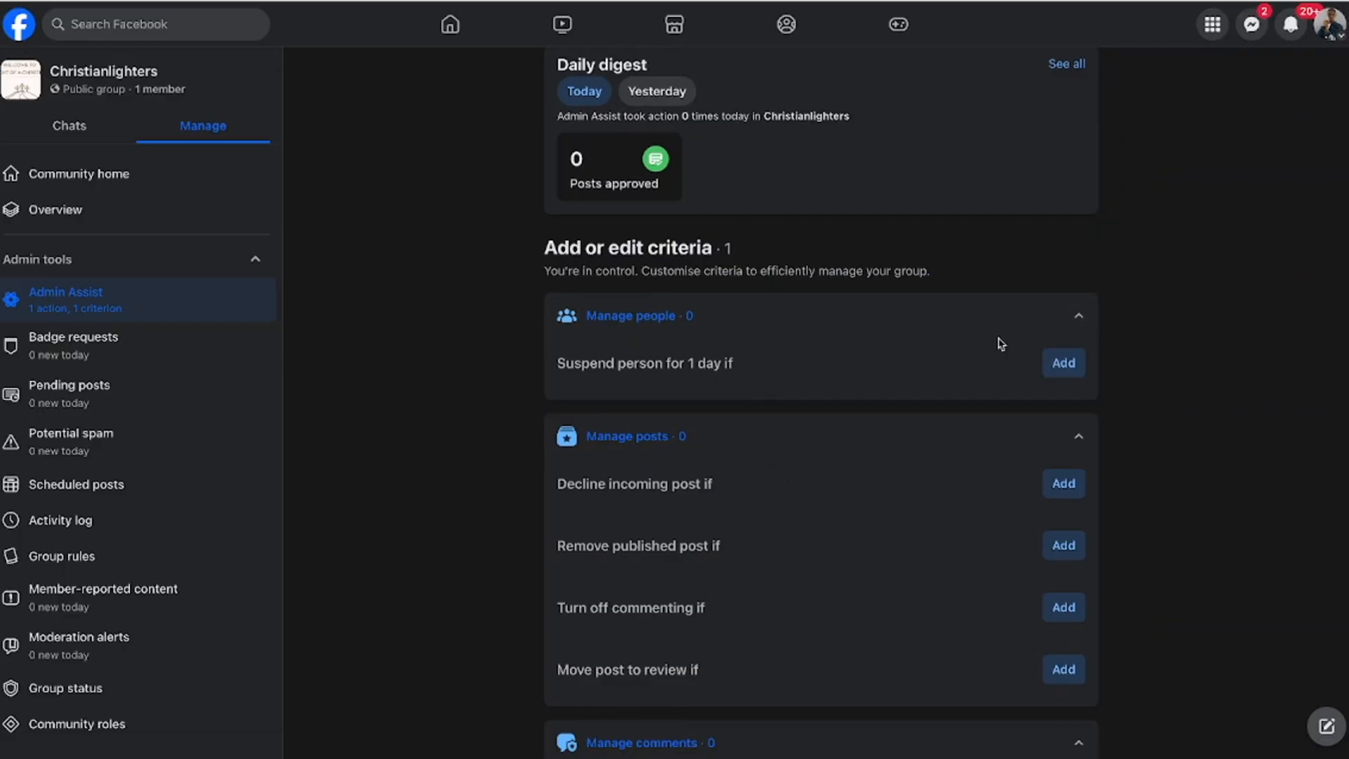
left_click(720, 327)
left_click(722, 325)
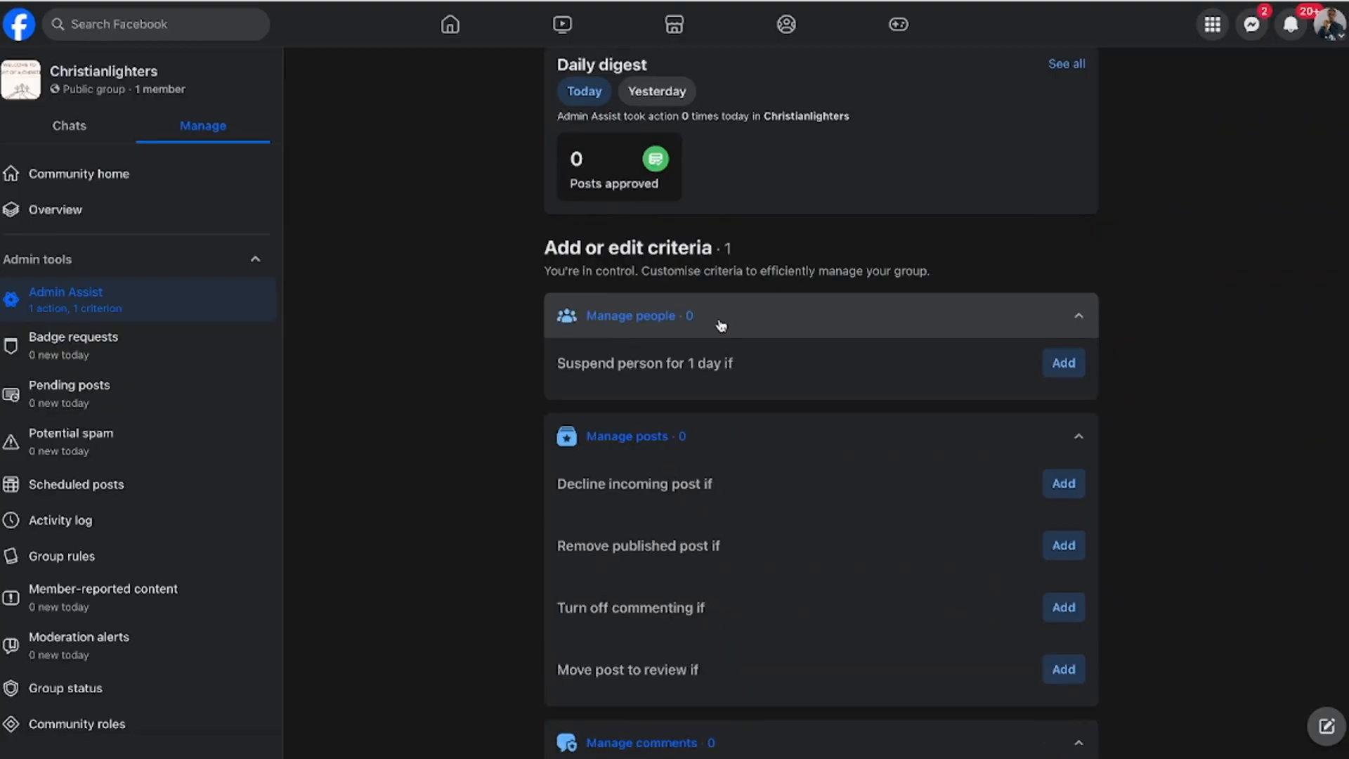
scroll(747, 461, "down", 3)
scroll(765, 680, "down", 1)
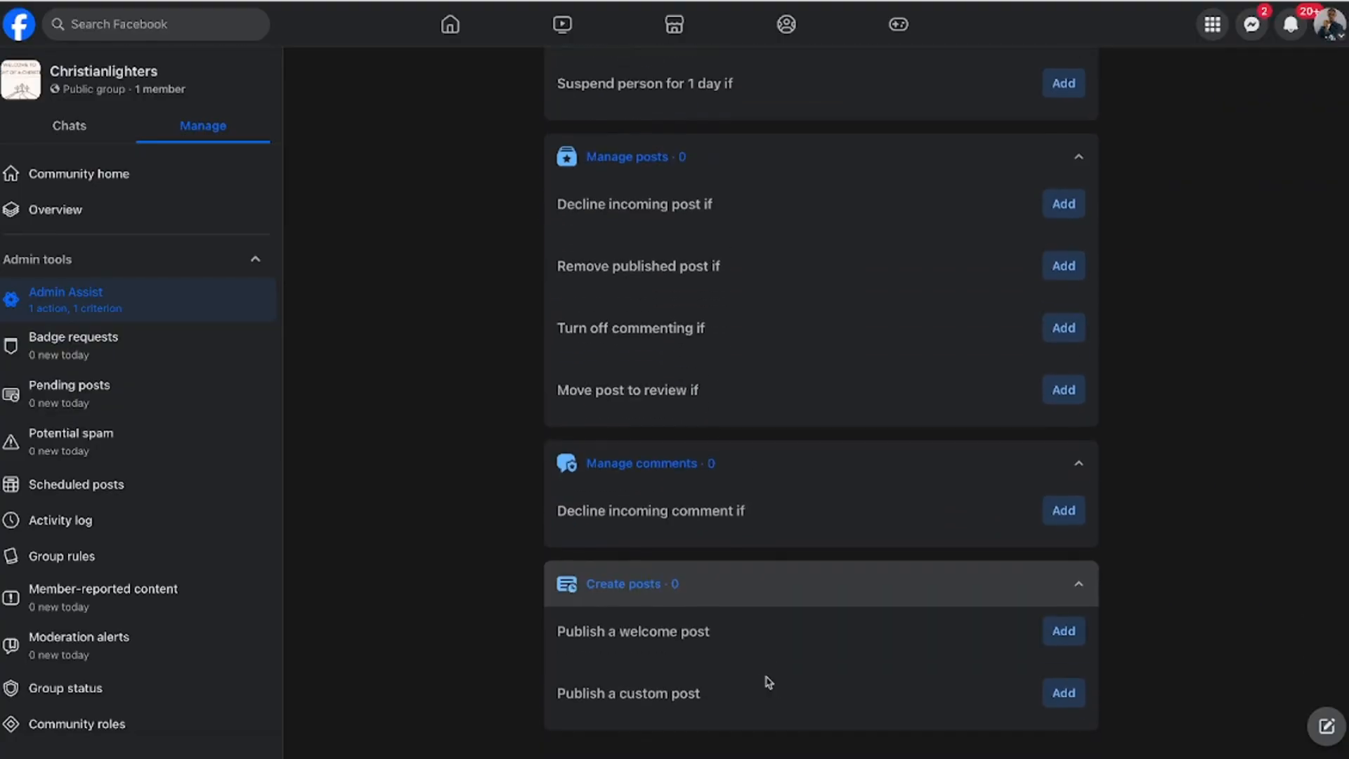
scroll(769, 668, "up", 7)
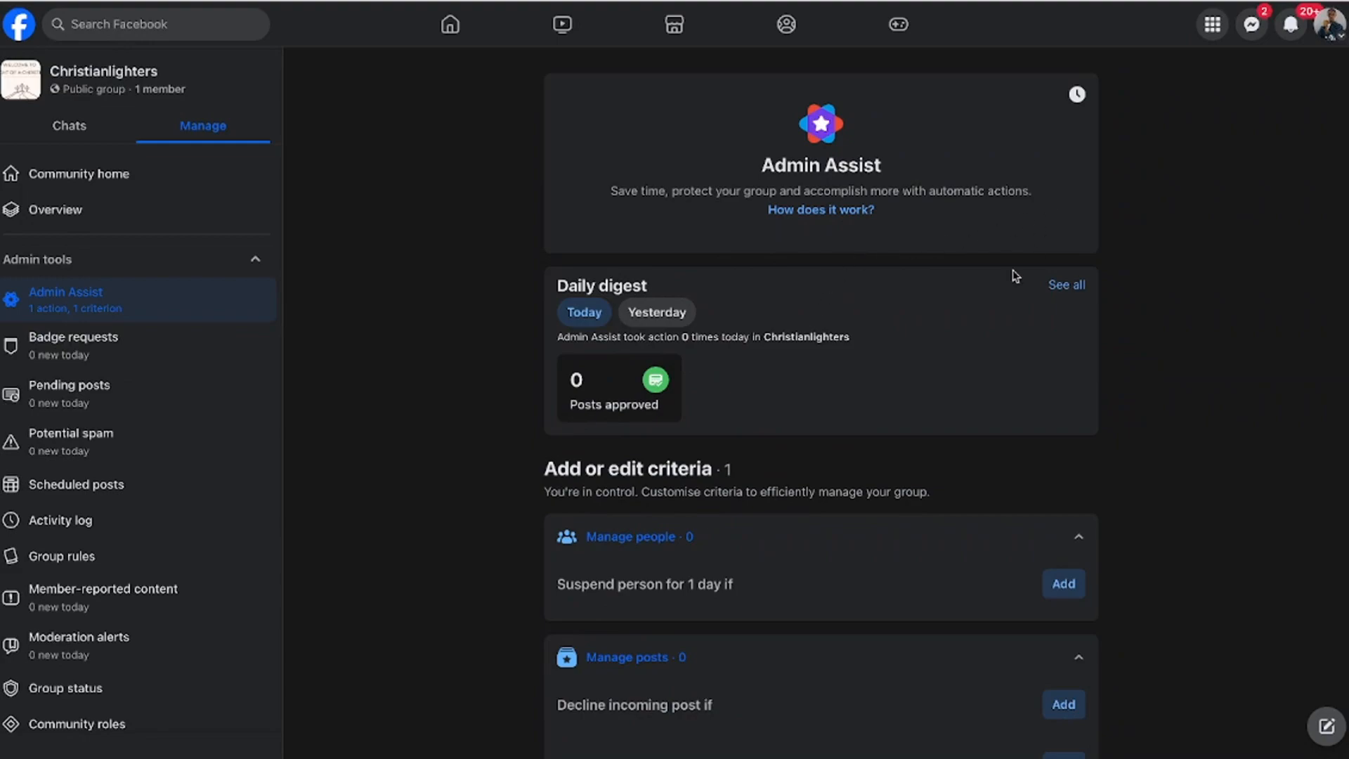
Check the group's badge requests, pending posts, potential spam, scheduled posts and activity log
left_click(116, 349)
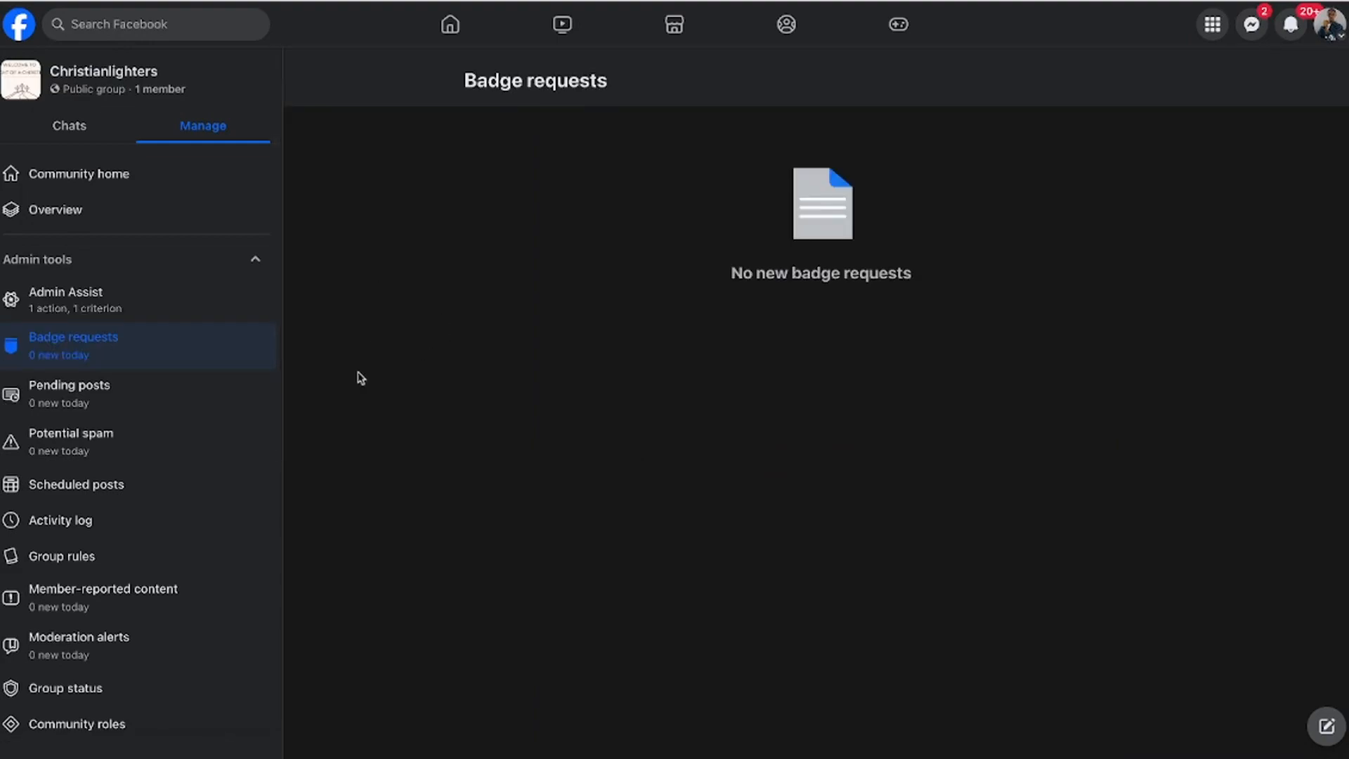
left_click(131, 412)
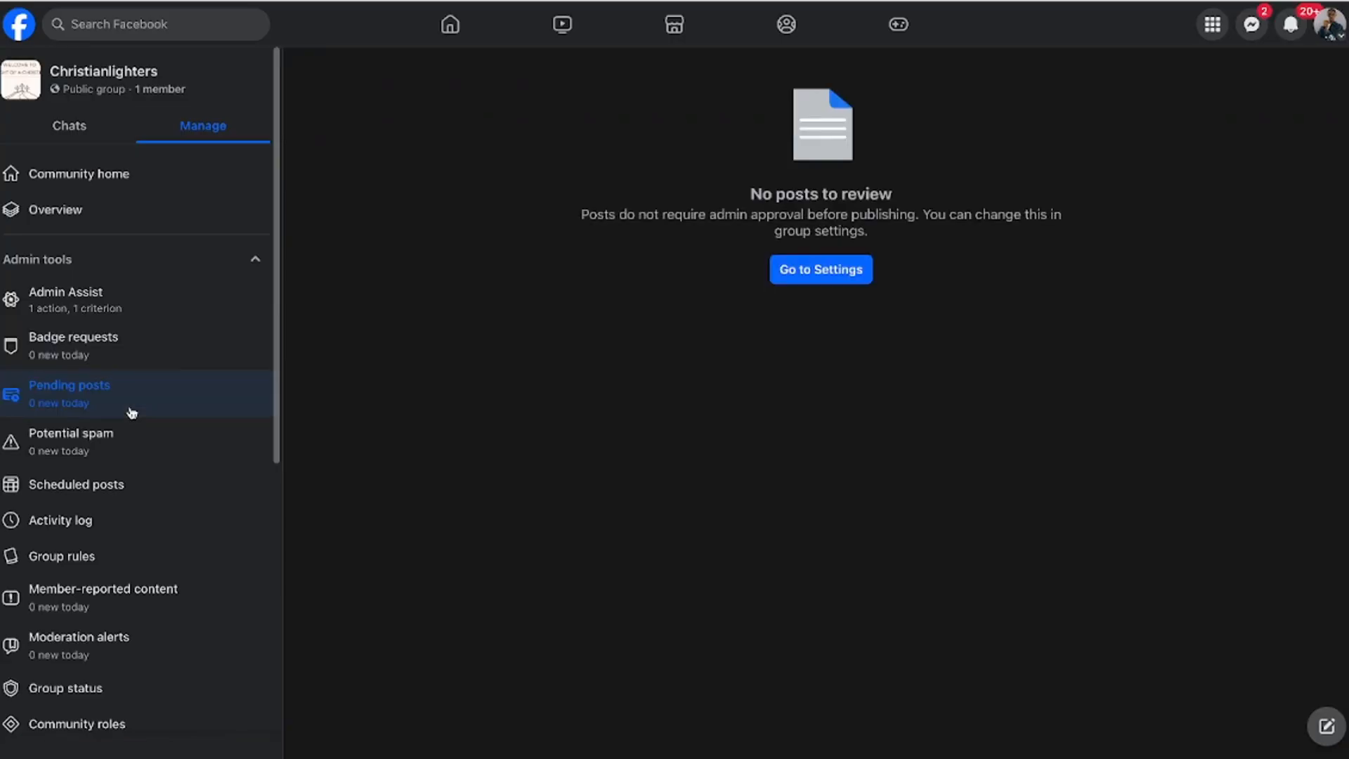
left_click(111, 437)
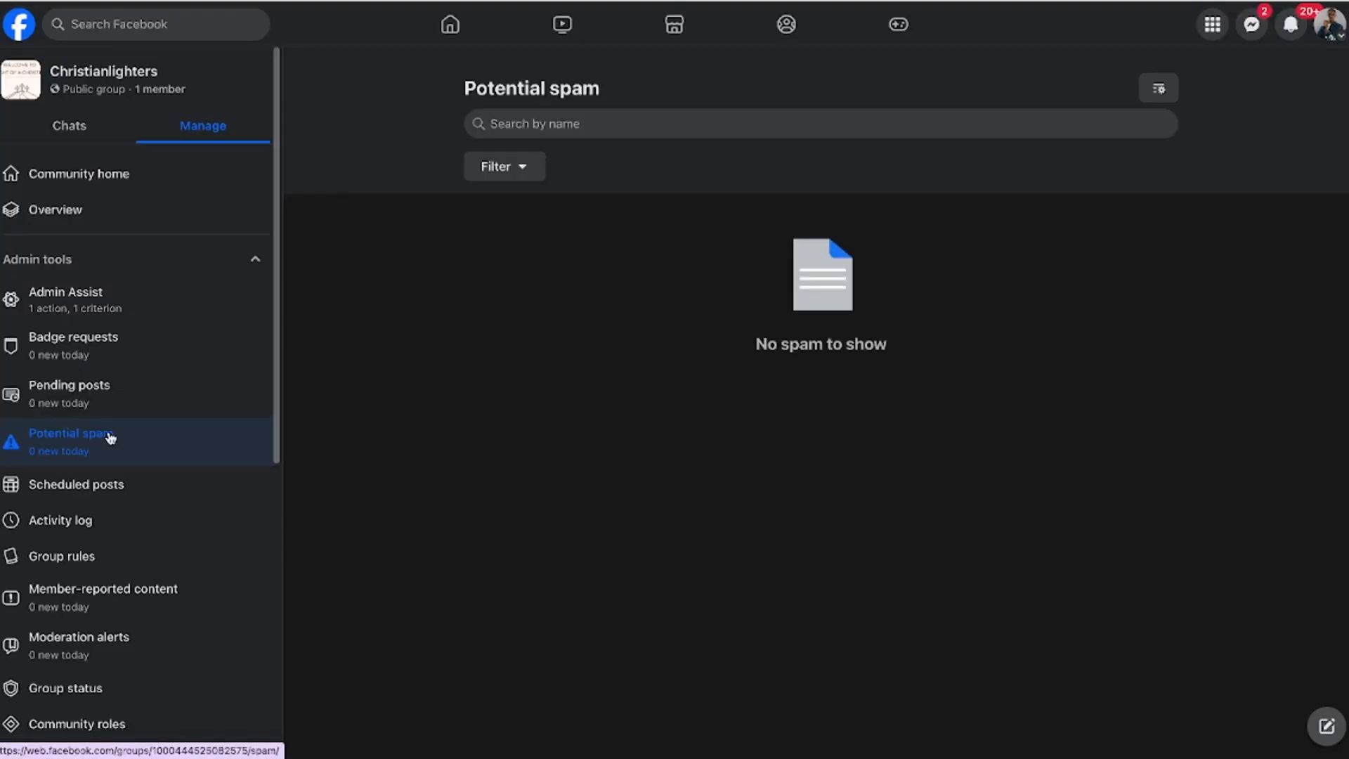
left_click(126, 480)
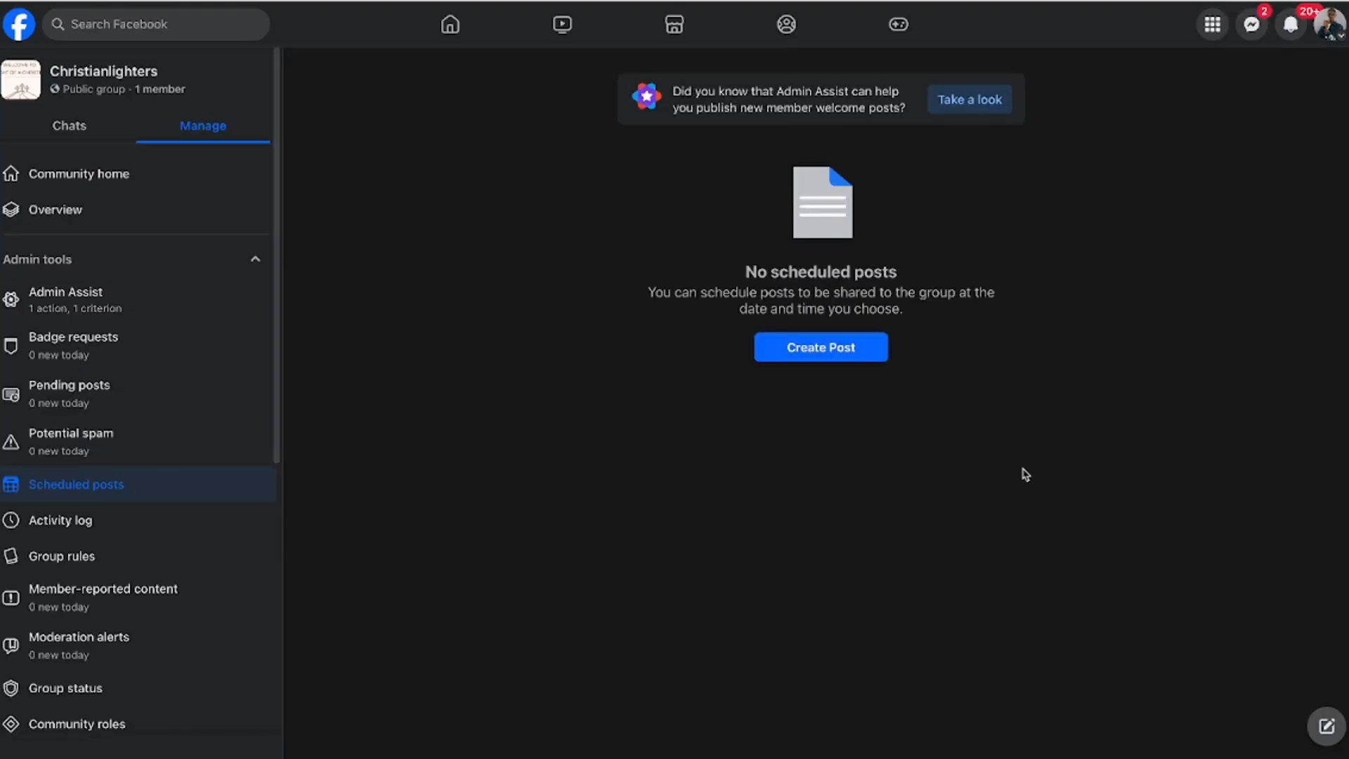
left_click(213, 521)
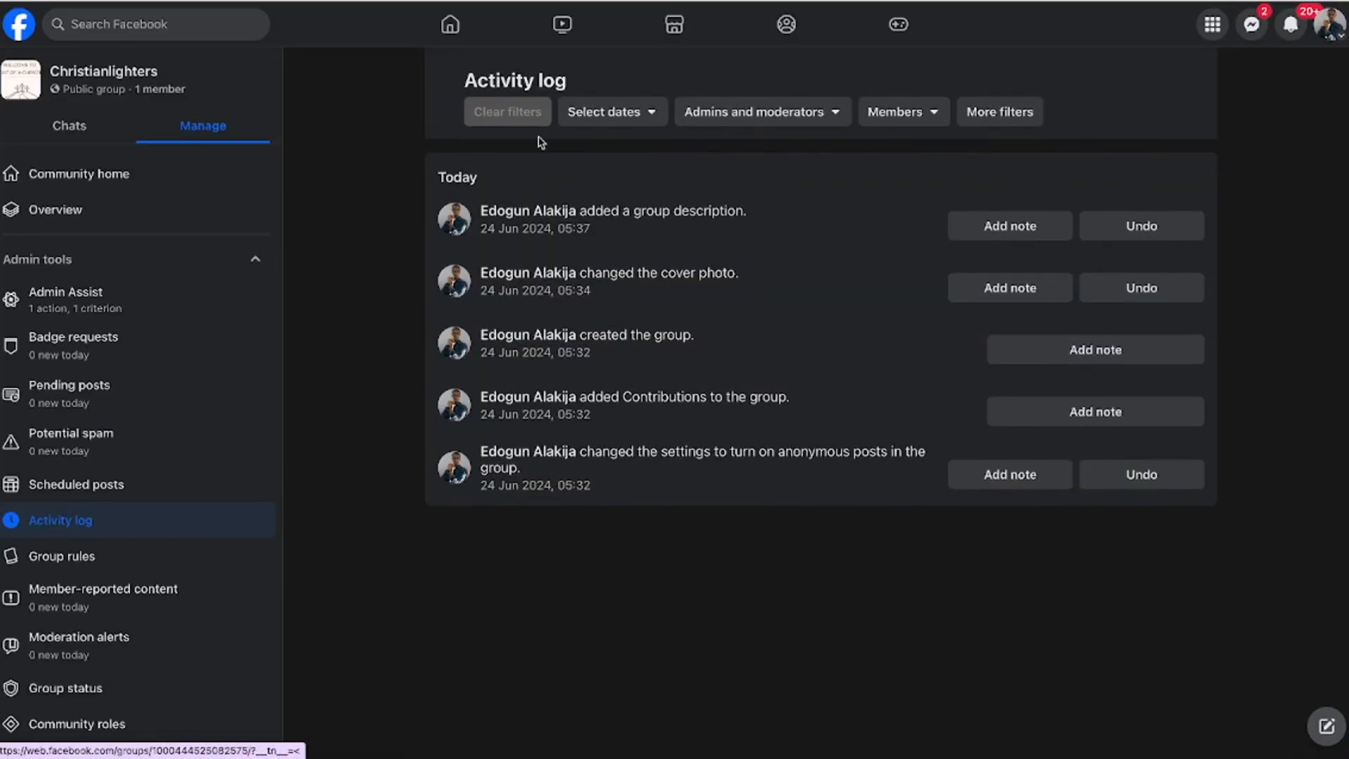
Preview the example group rules "Be kind and courteous" and "No promotions or spam", and close the rule form without creating one
scroll(140, 373, "down", 3)
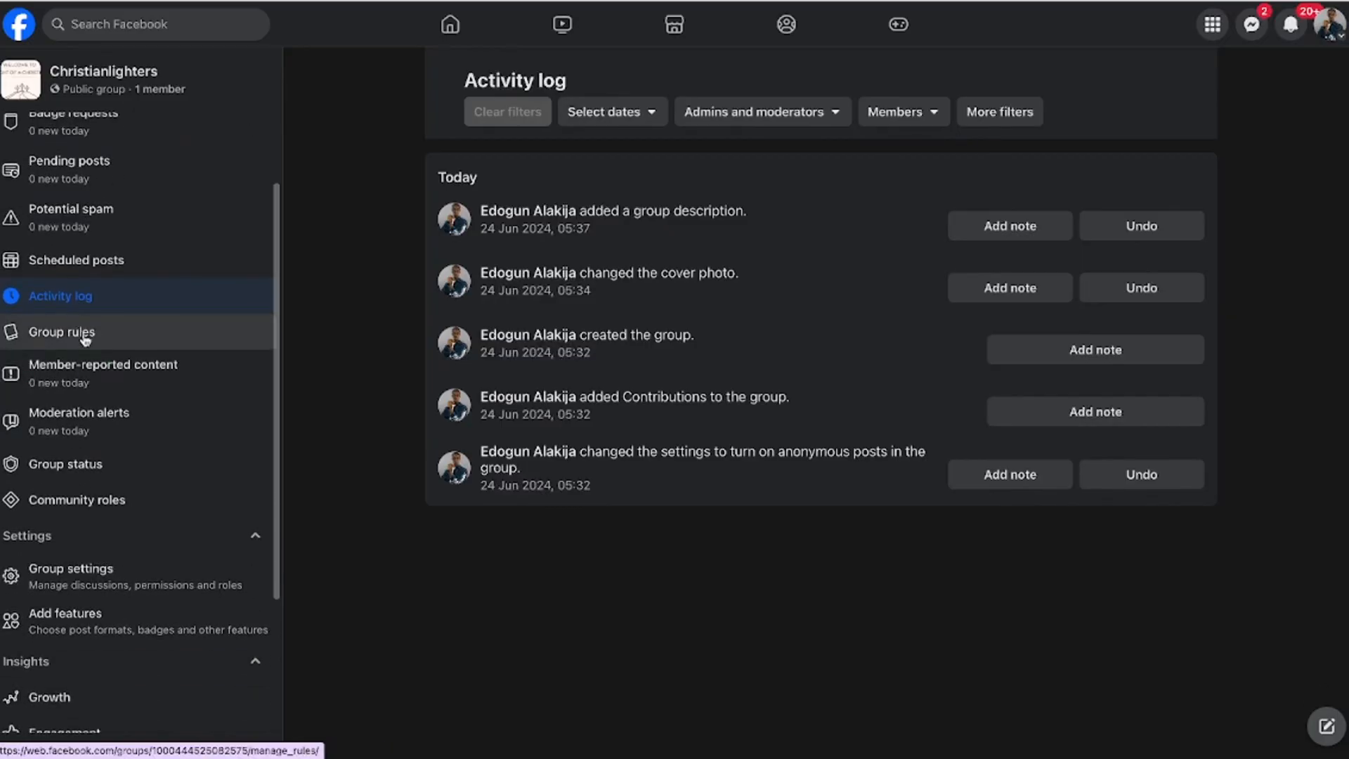
left_click(82, 337)
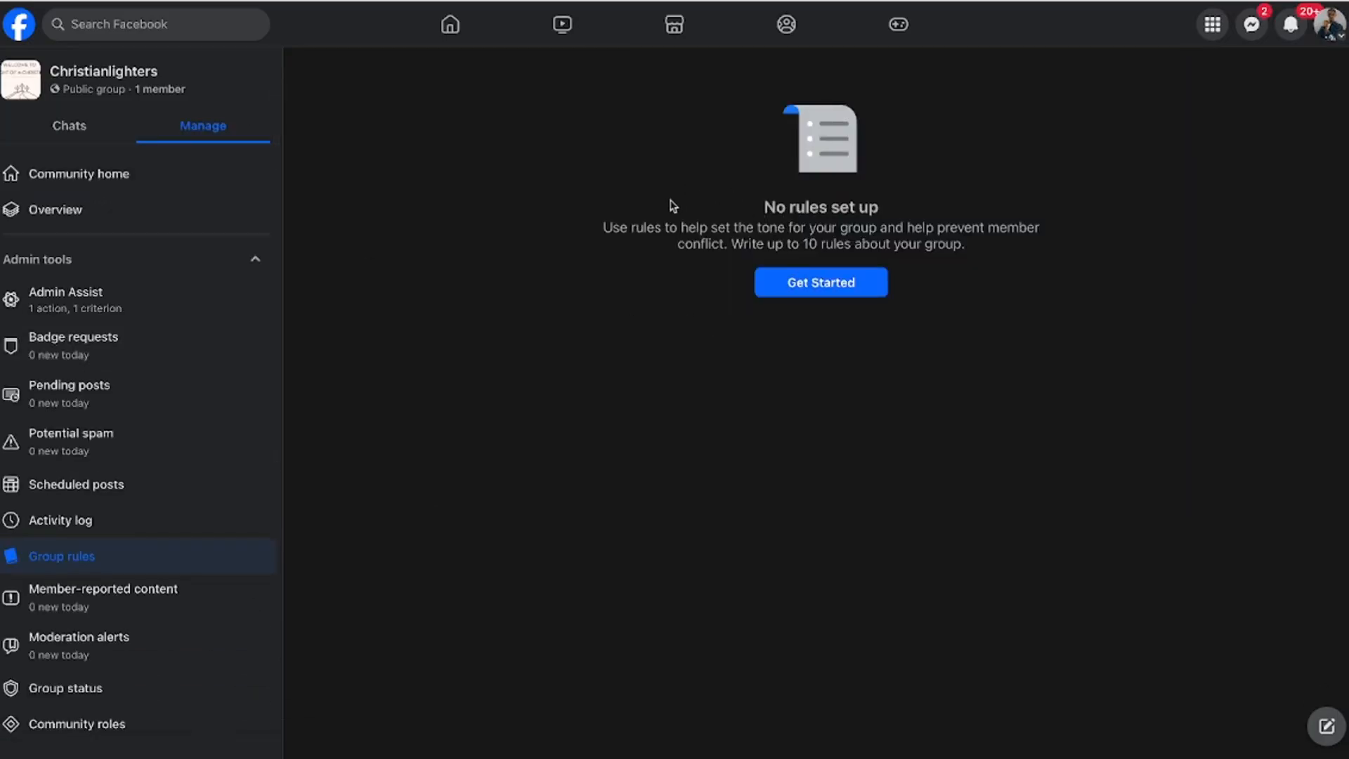
left_click(784, 281)
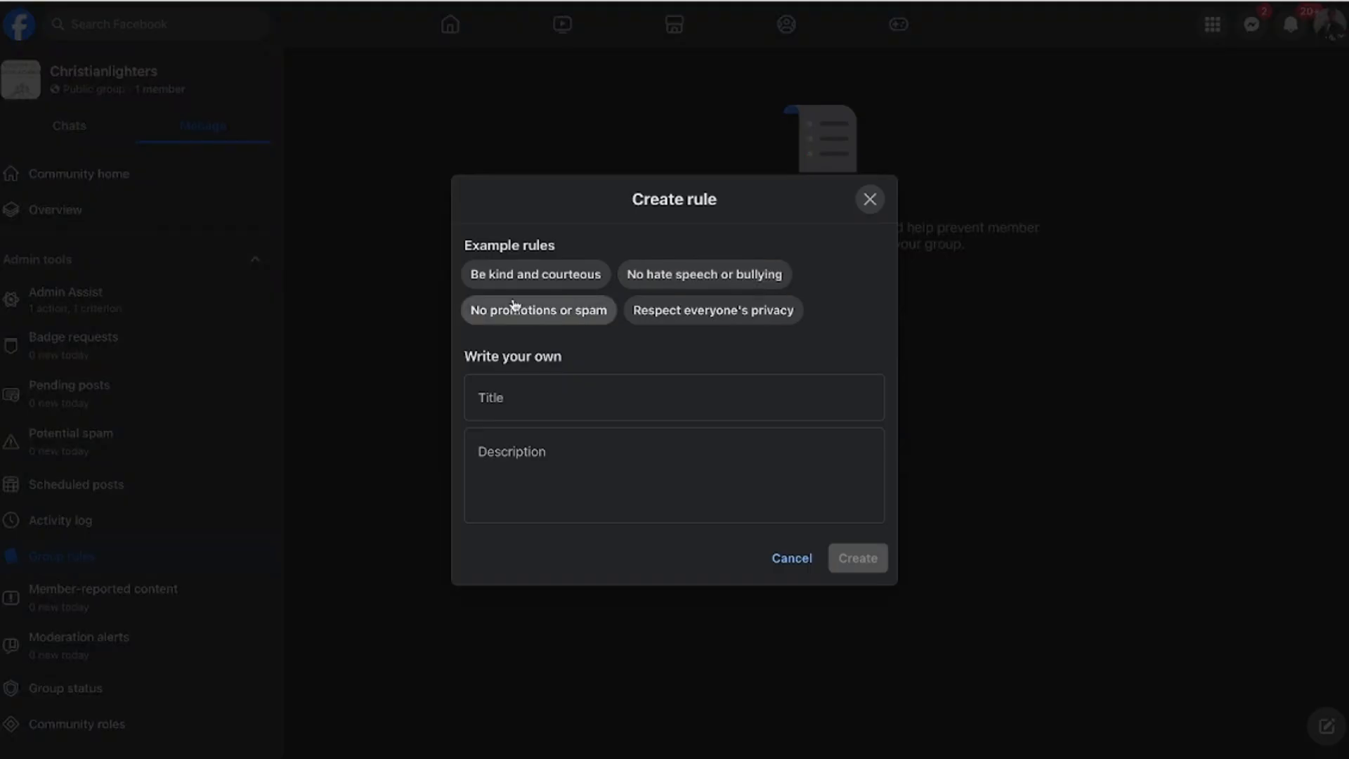
left_click(538, 274)
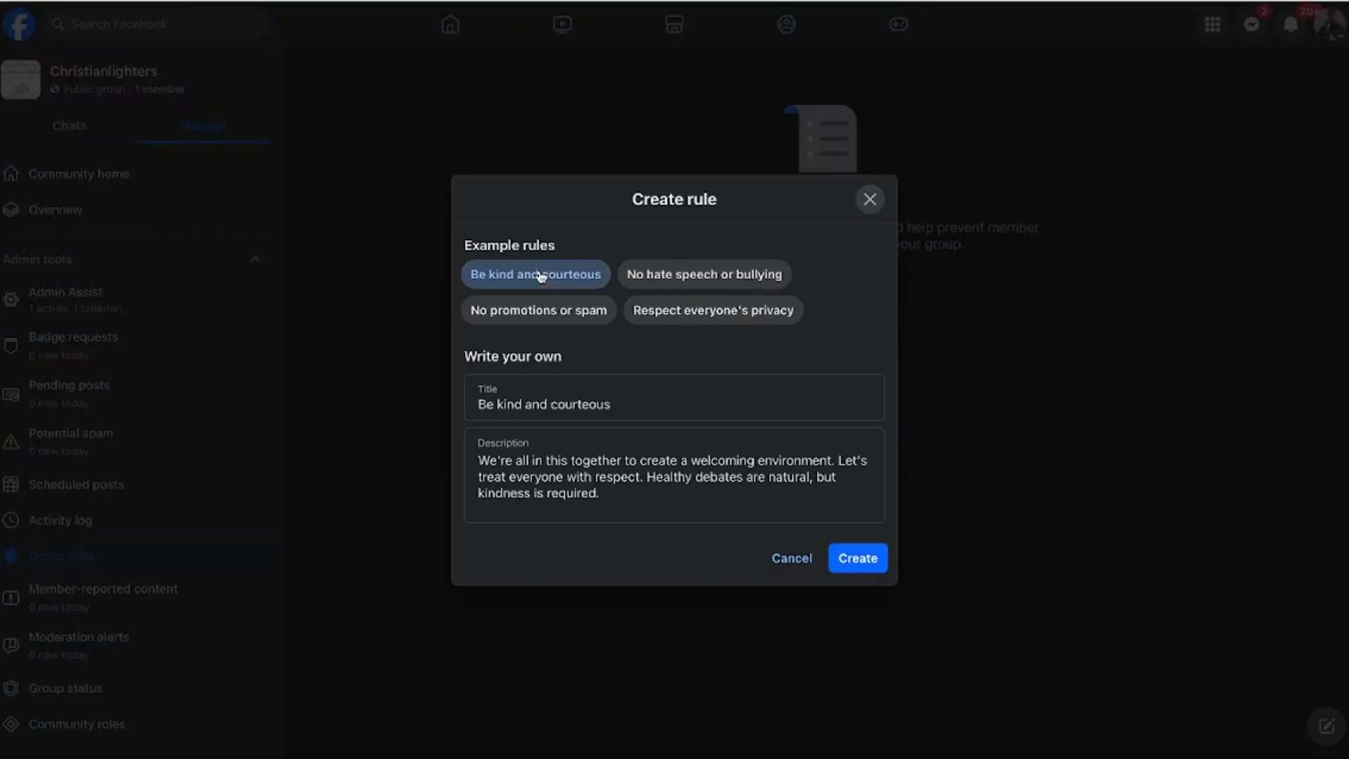
left_click(583, 312)
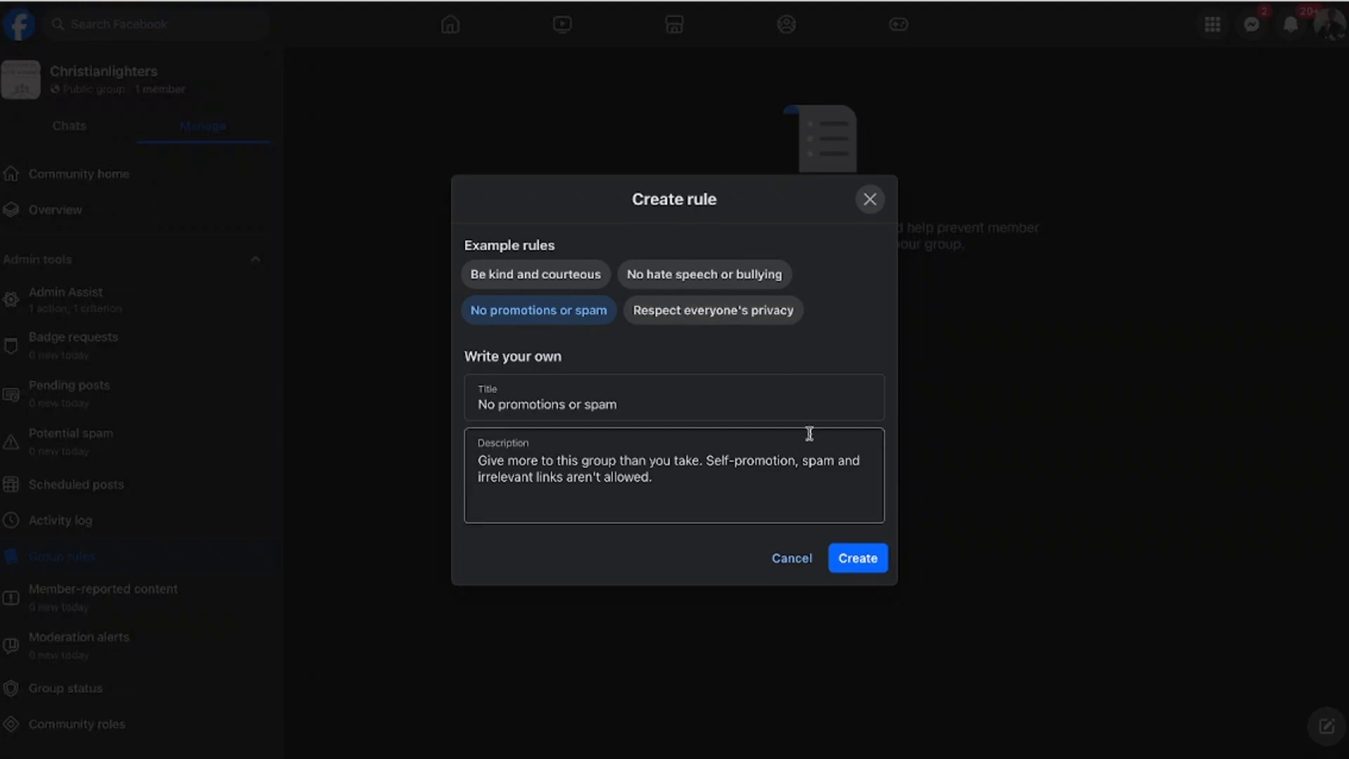
left_click(867, 200)
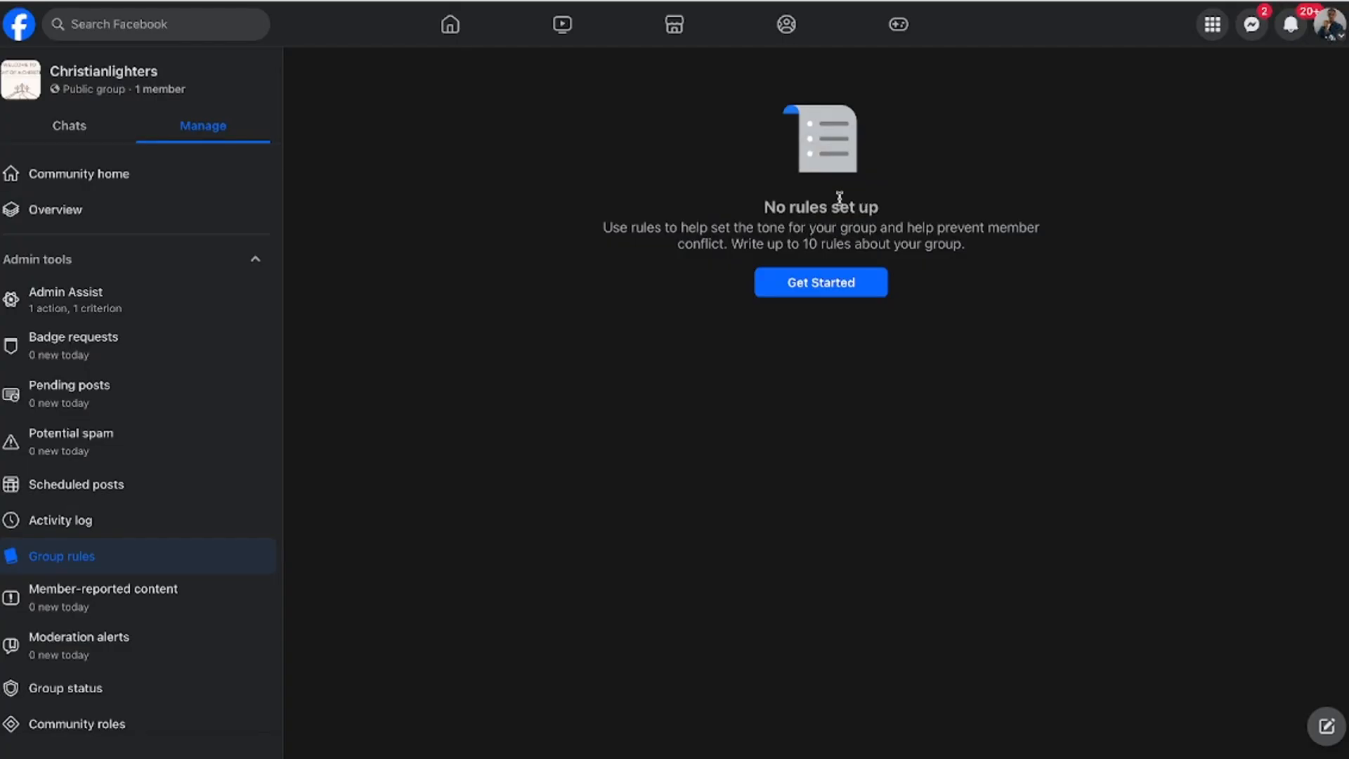
Check the group's member-reported content and its group status page
scroll(231, 559, "down", 2)
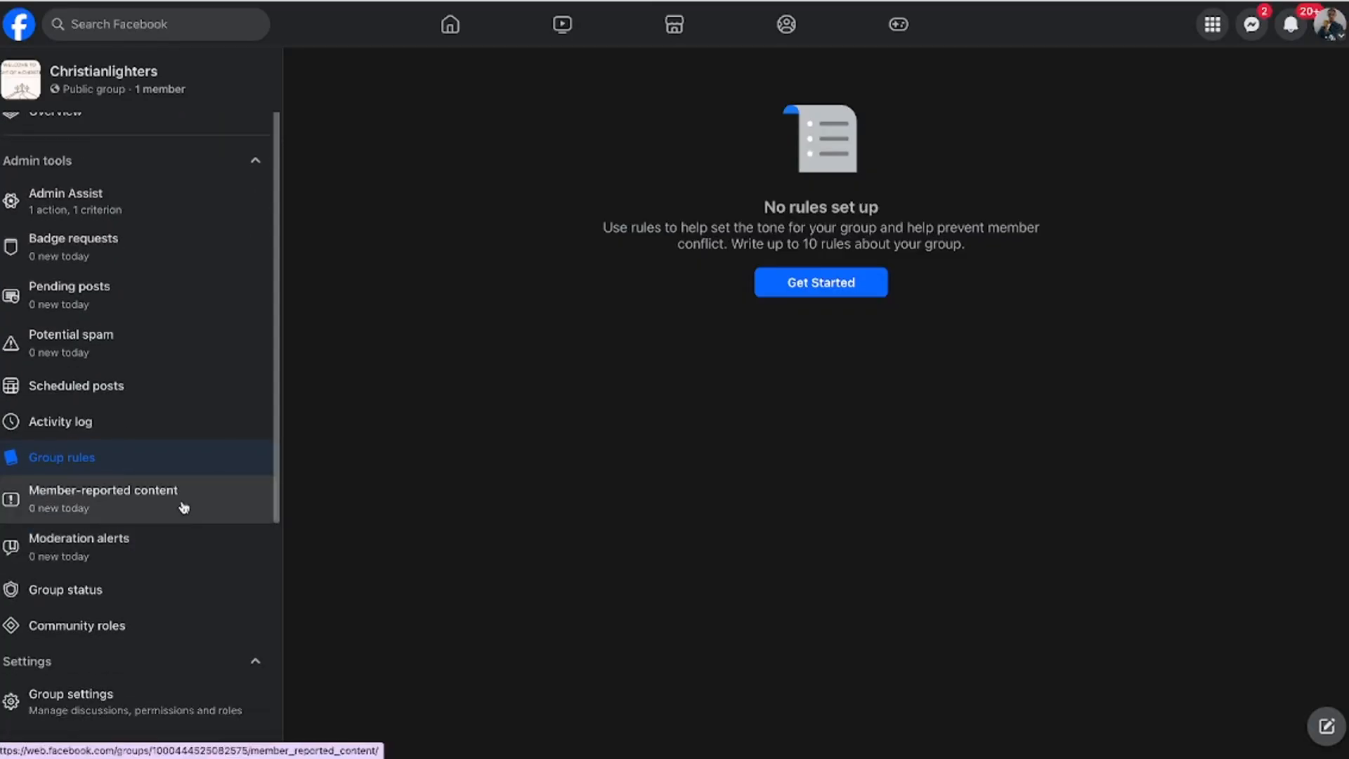
left_click(183, 509)
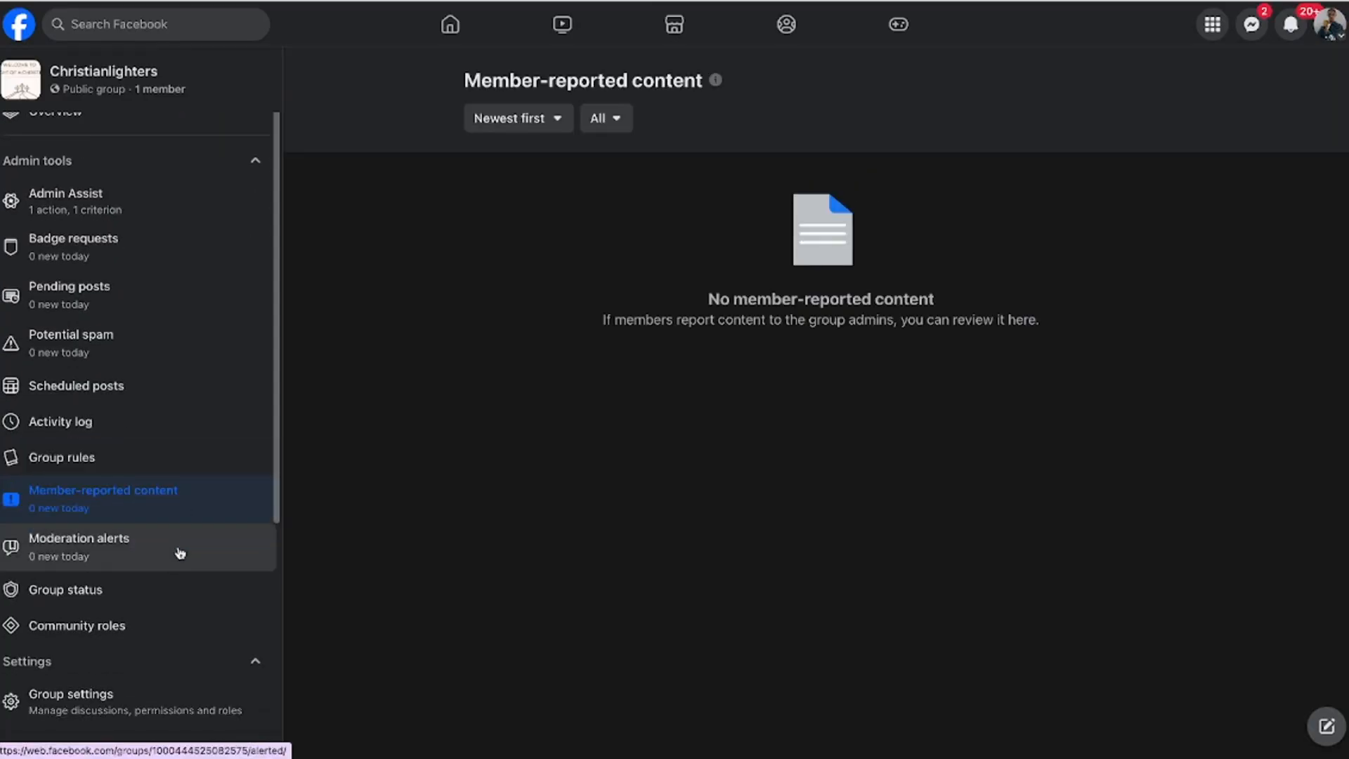
scroll(180, 553, "down", 2)
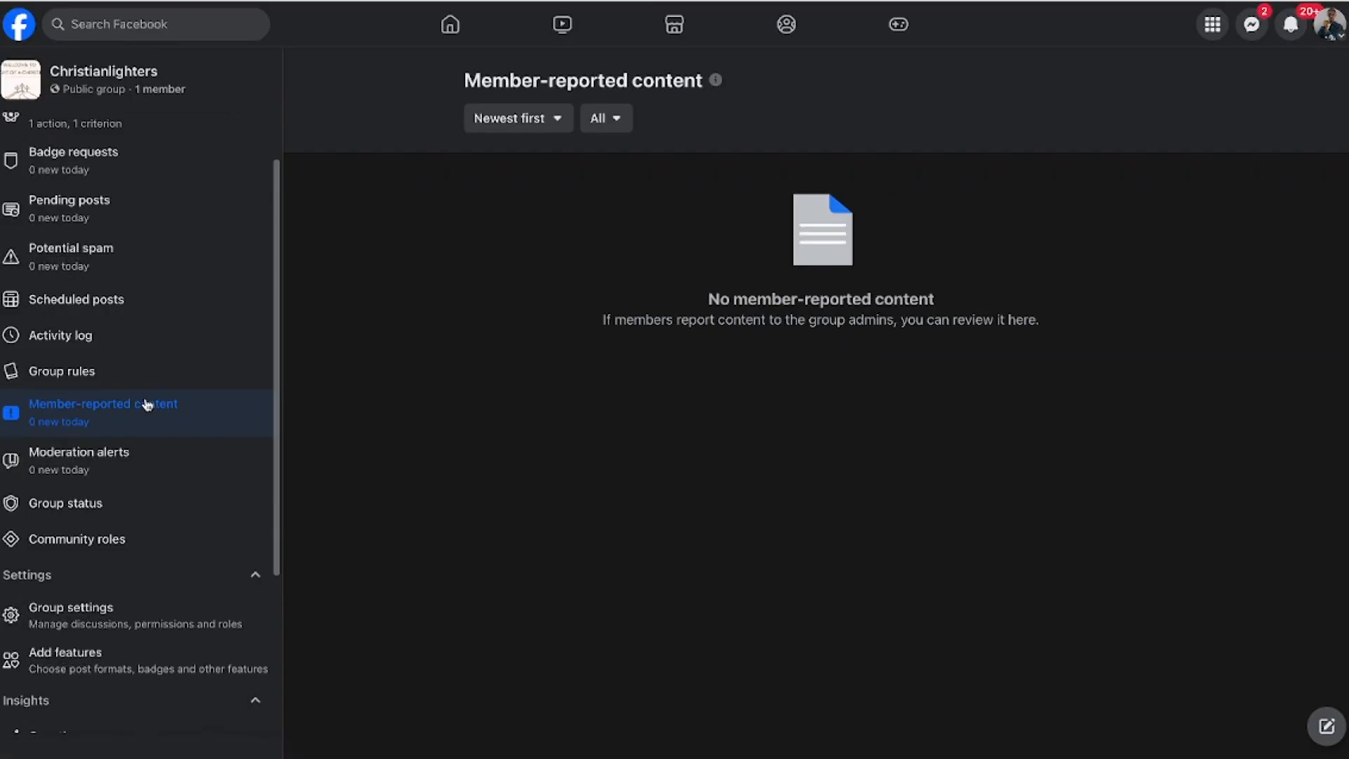
scroll(156, 471, "down", 2)
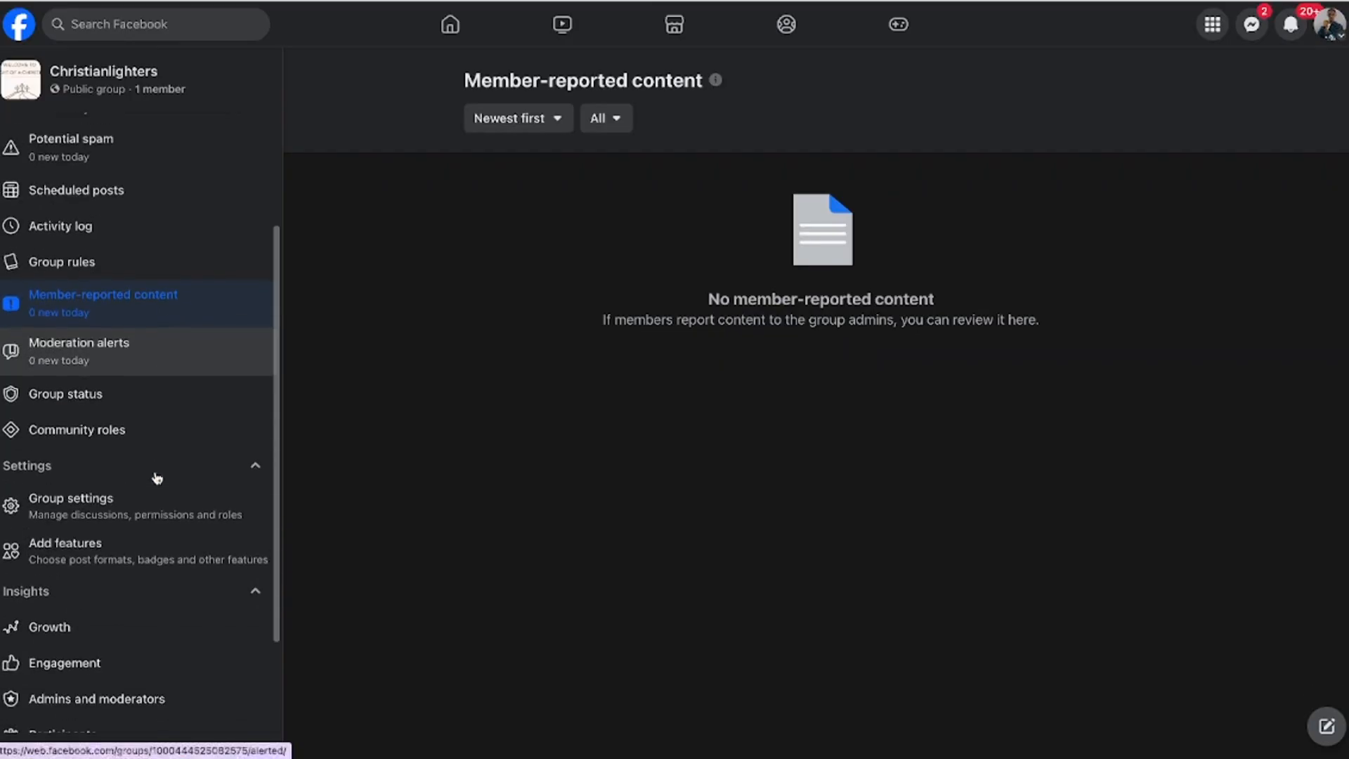
left_click(145, 402)
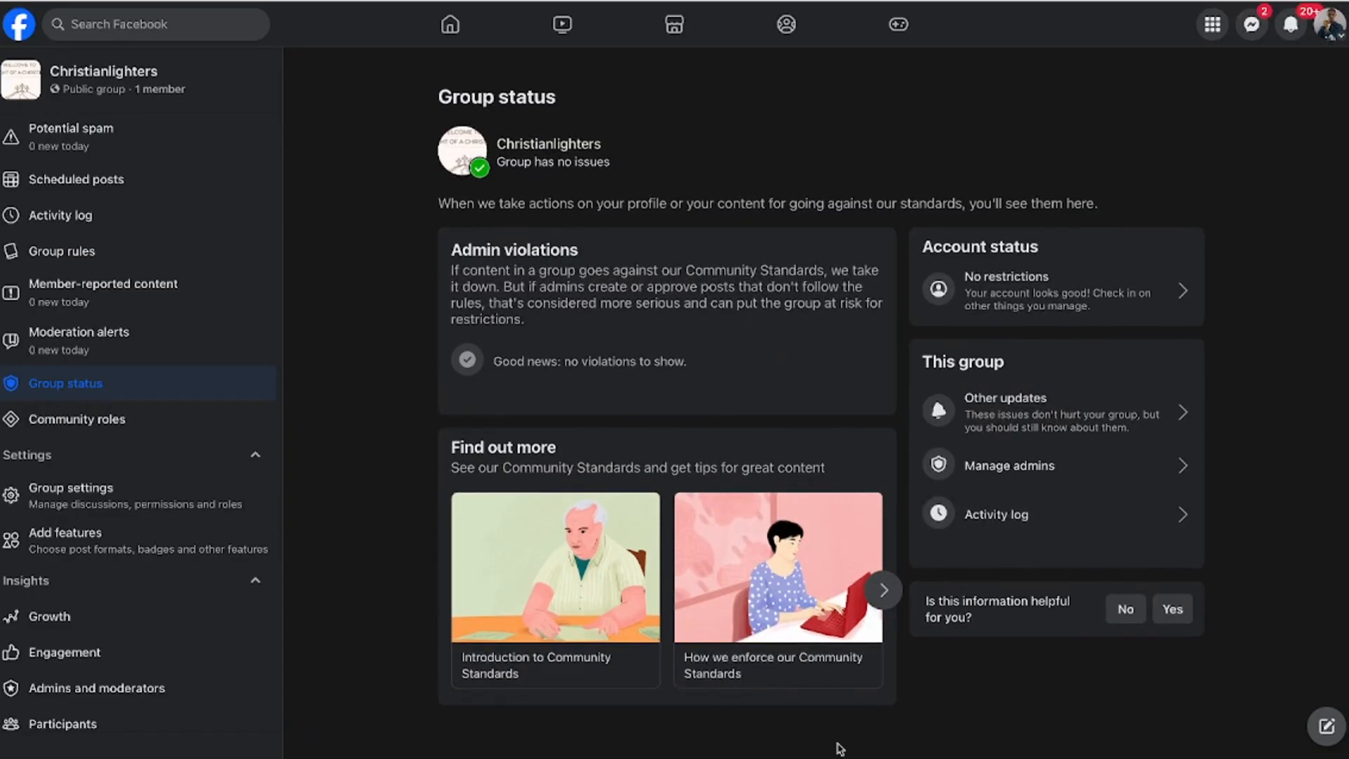
Look through the group's insights on growth, engagement, admins and moderators, and participants
scroll(107, 465, "down", 2)
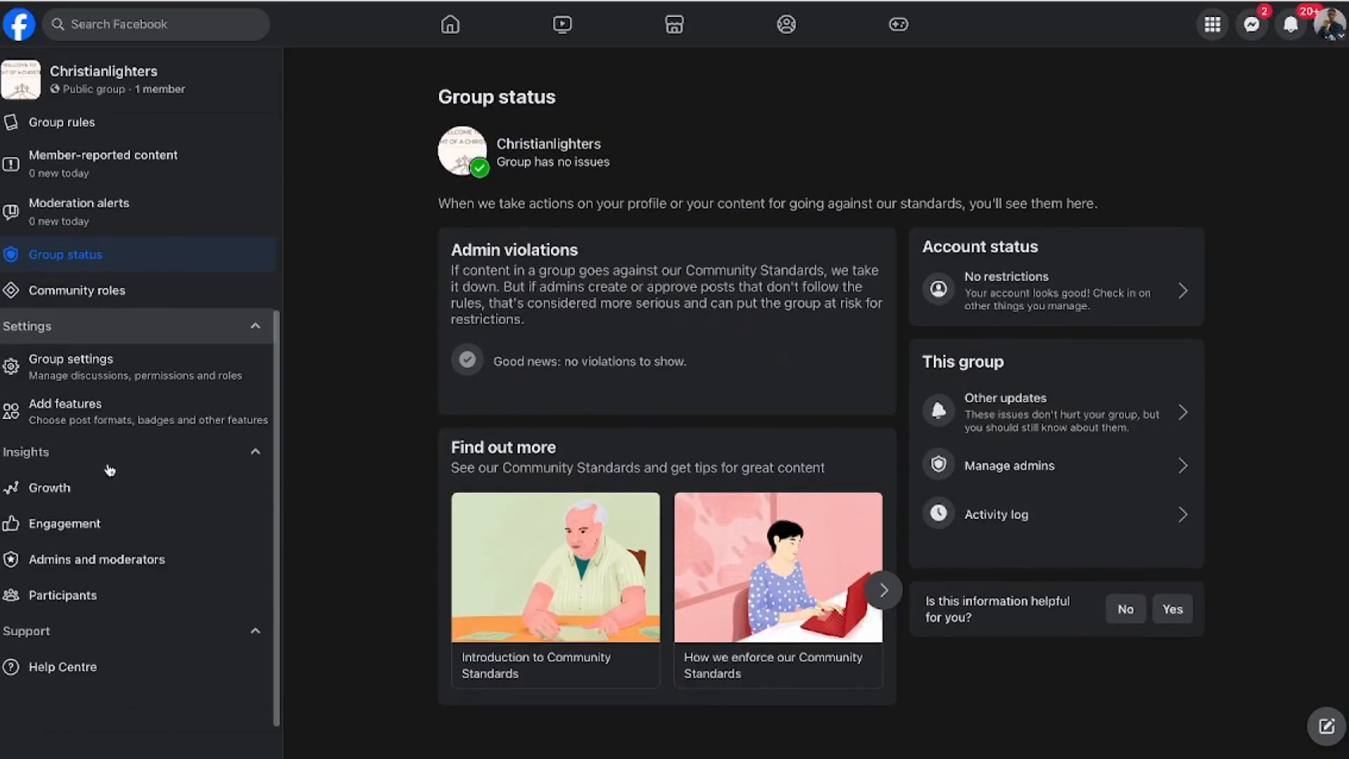
left_click(132, 497)
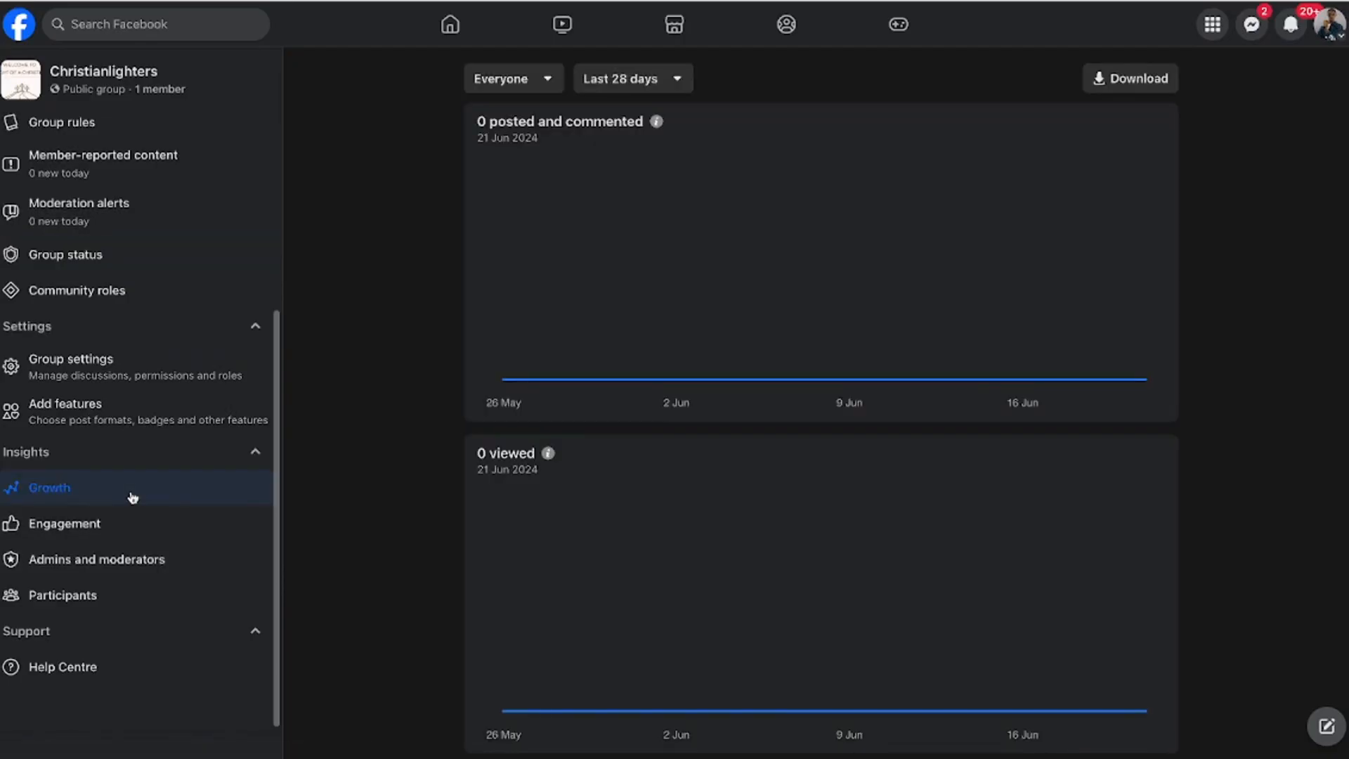
scroll(596, 415, "down", 1)
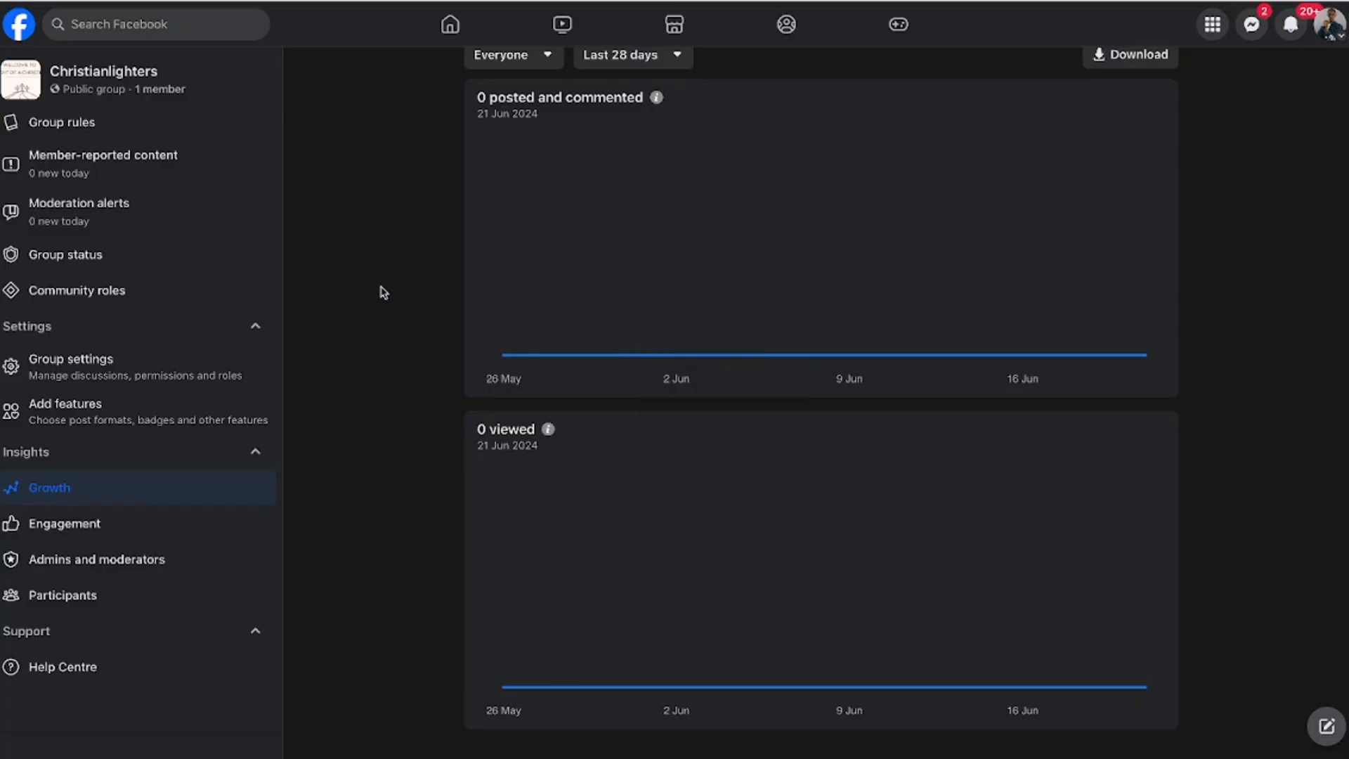
scroll(175, 485, "down", 1)
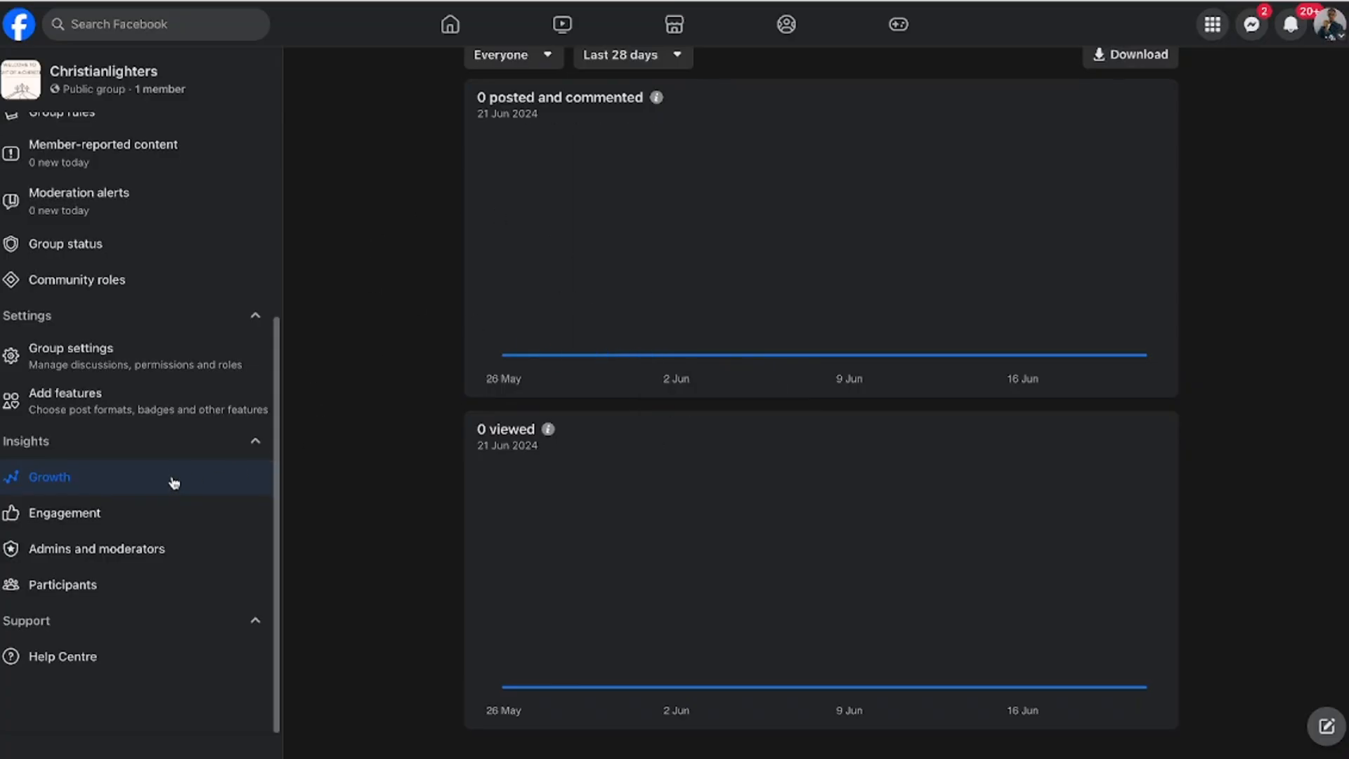
left_click(121, 530)
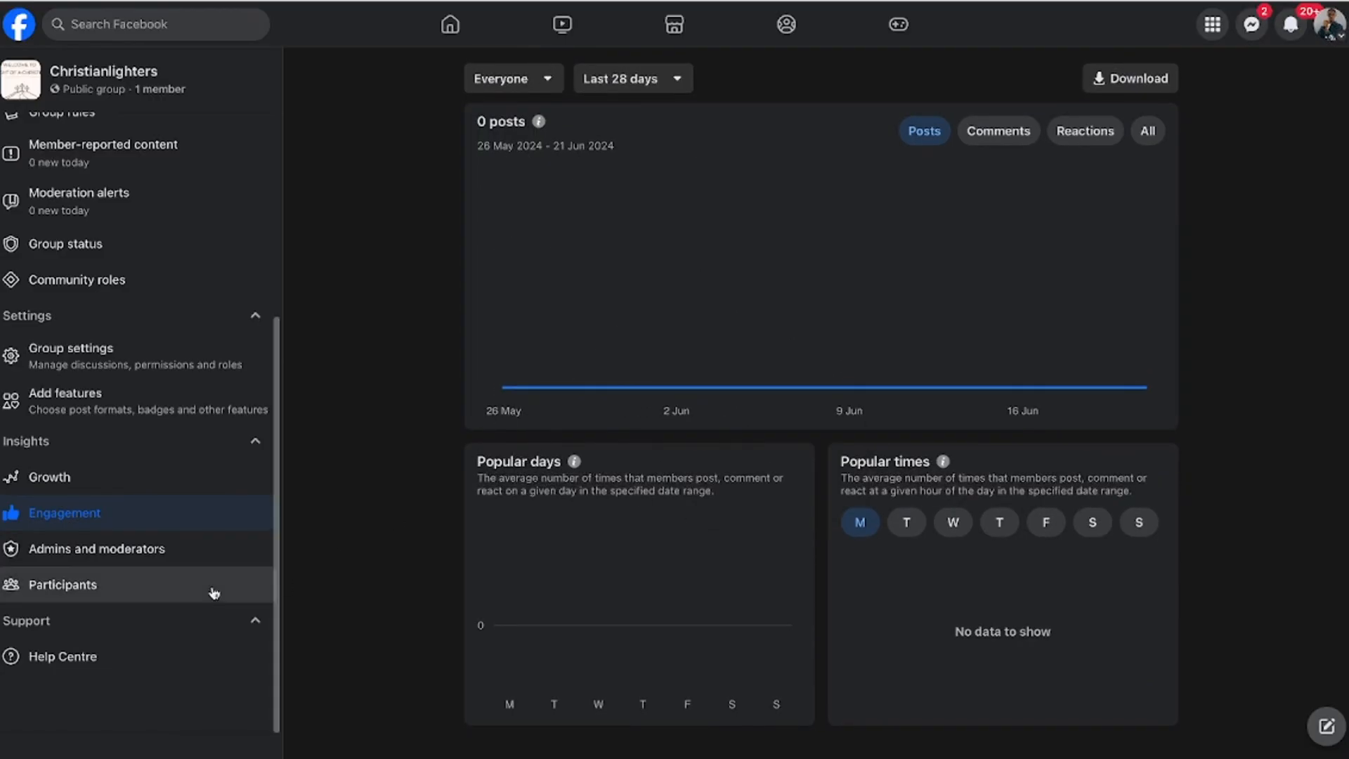
left_click(175, 554)
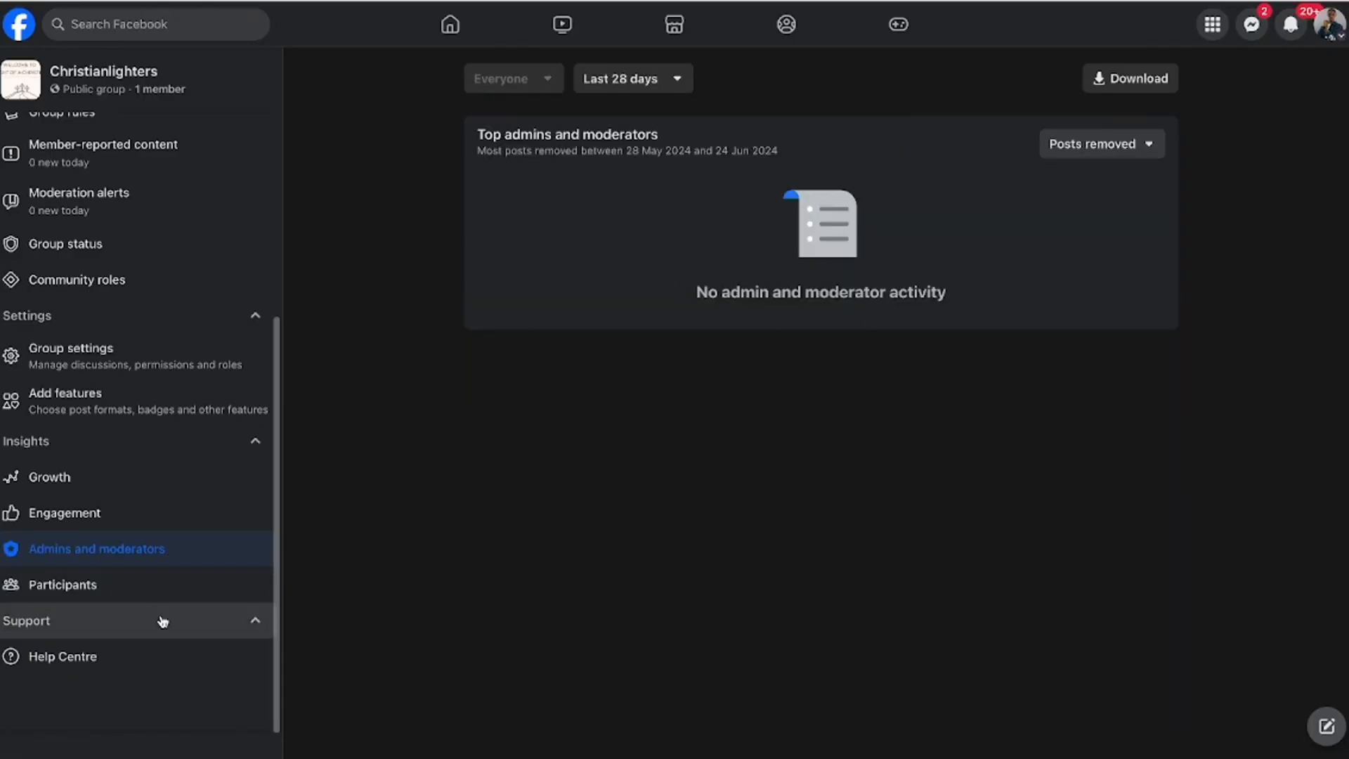
left_click(161, 591)
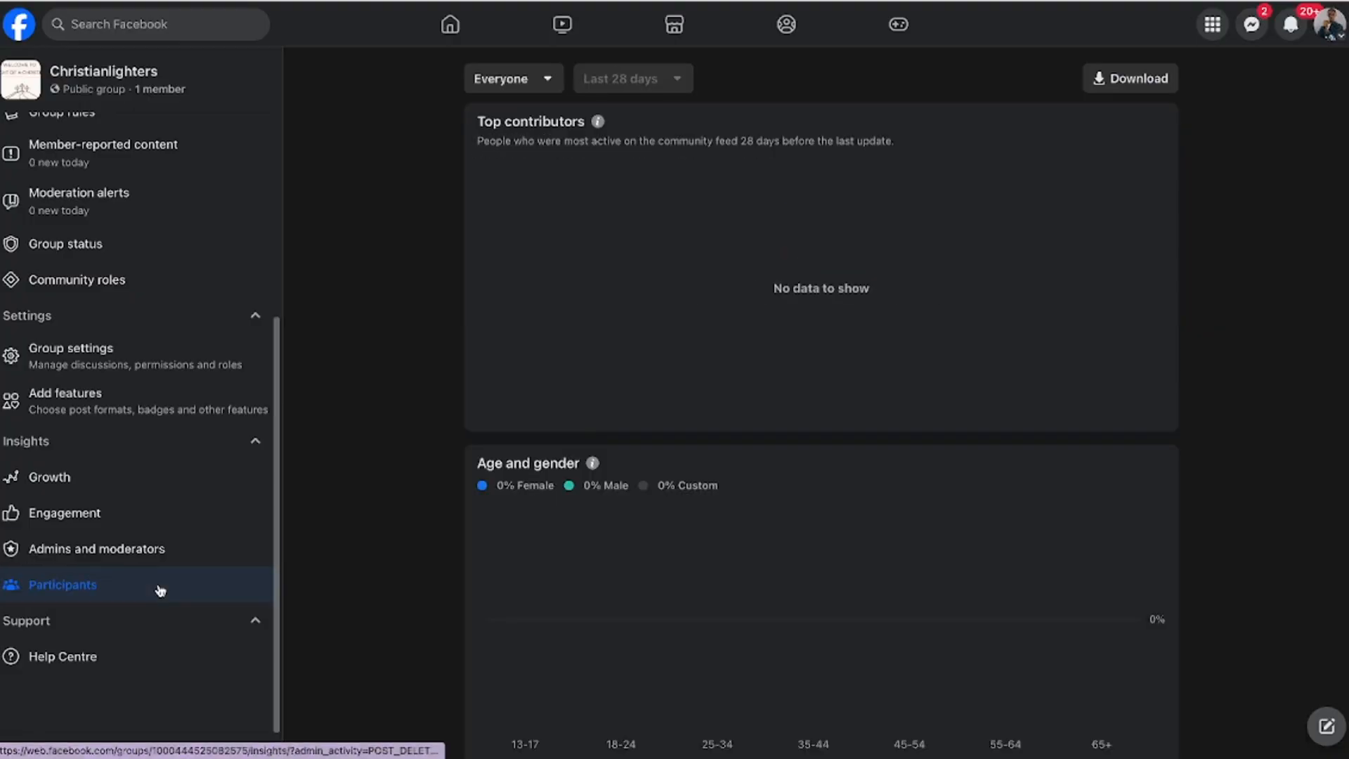
scroll(668, 549, "down", 2)
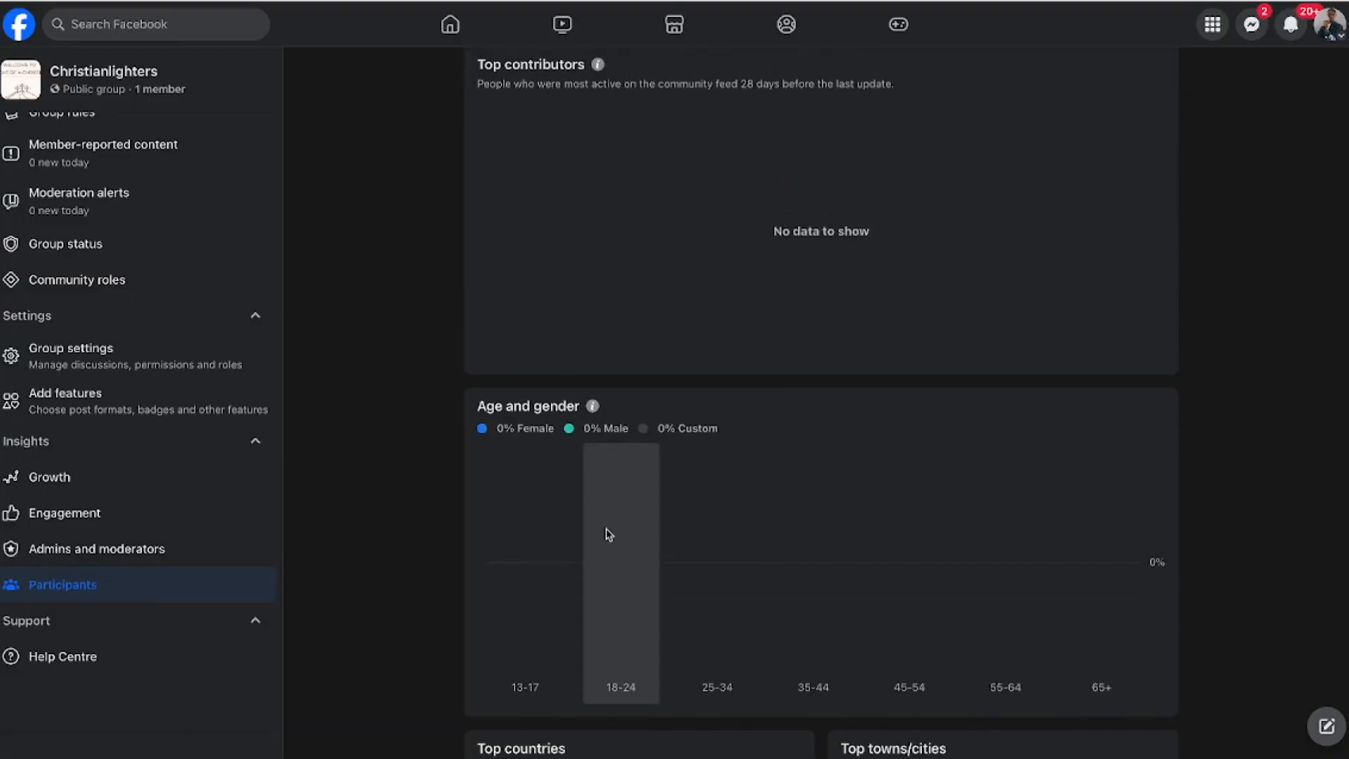
scroll(606, 533, "up", 1)
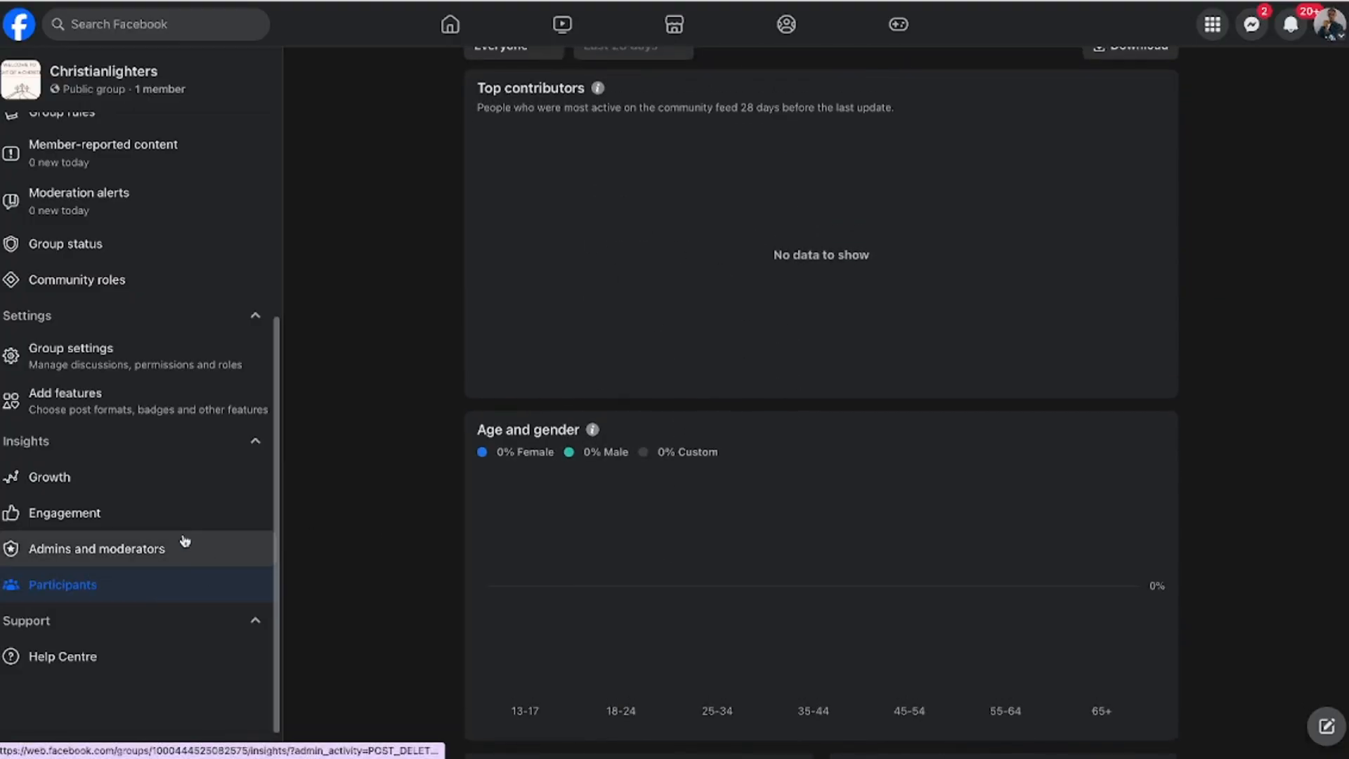
Open the group settings and examine the New member intro option, leaving it collapsed
scroll(184, 541, "up", 6)
scroll(181, 532, "down", 6)
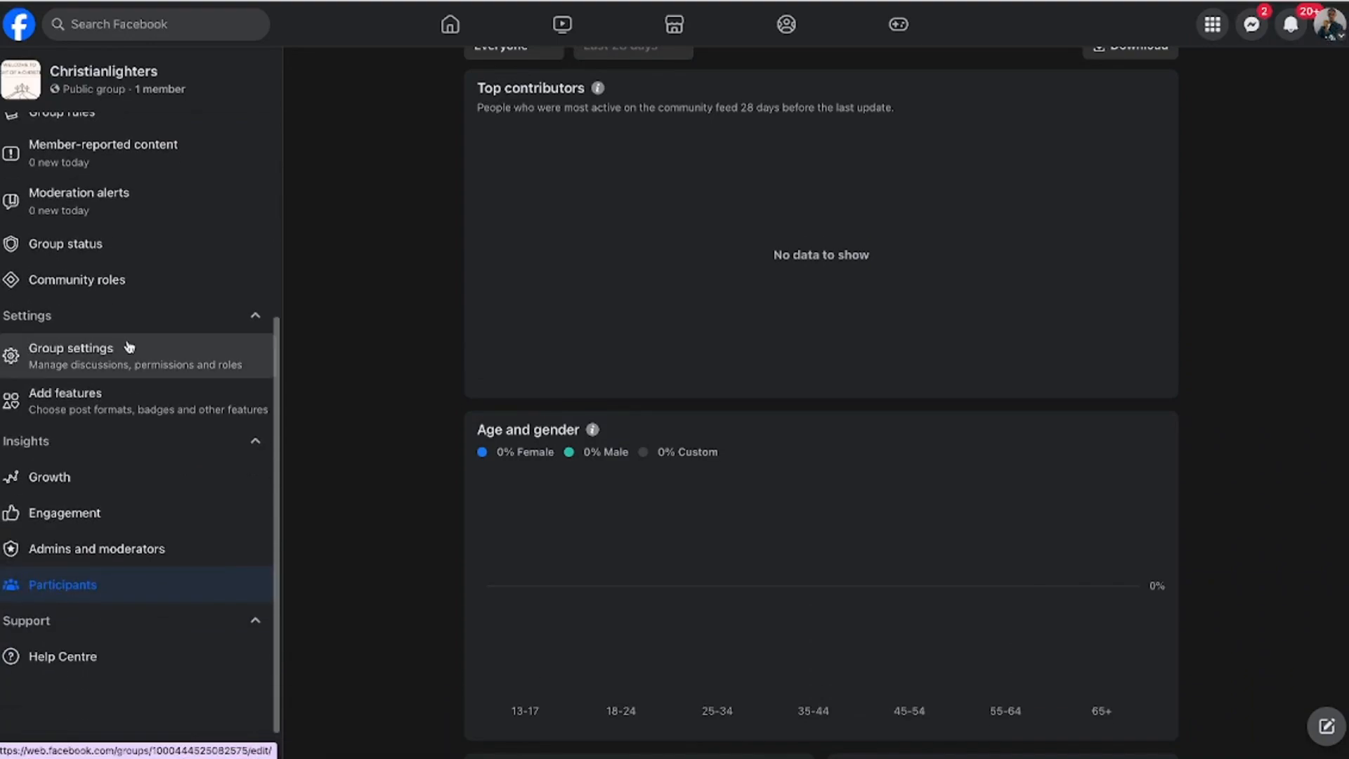
left_click(130, 345)
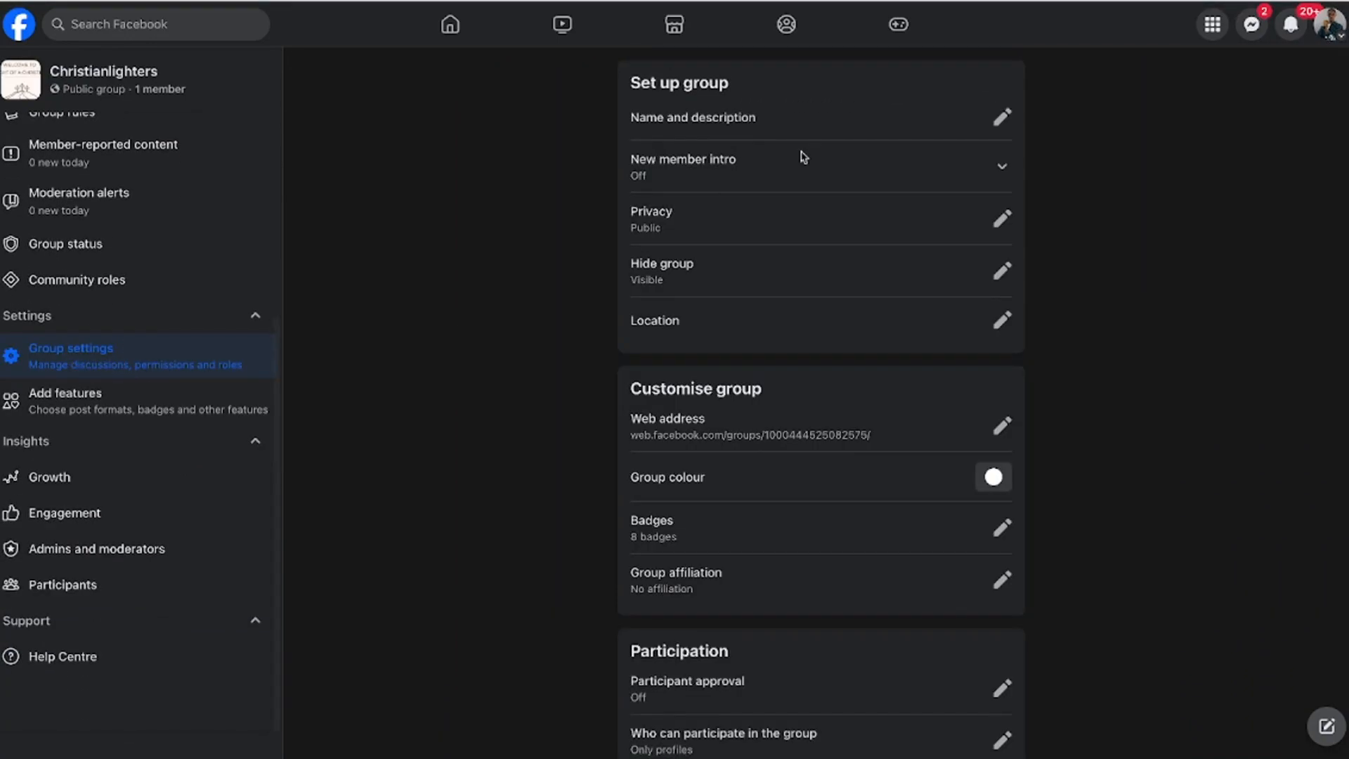
left_click(1002, 165)
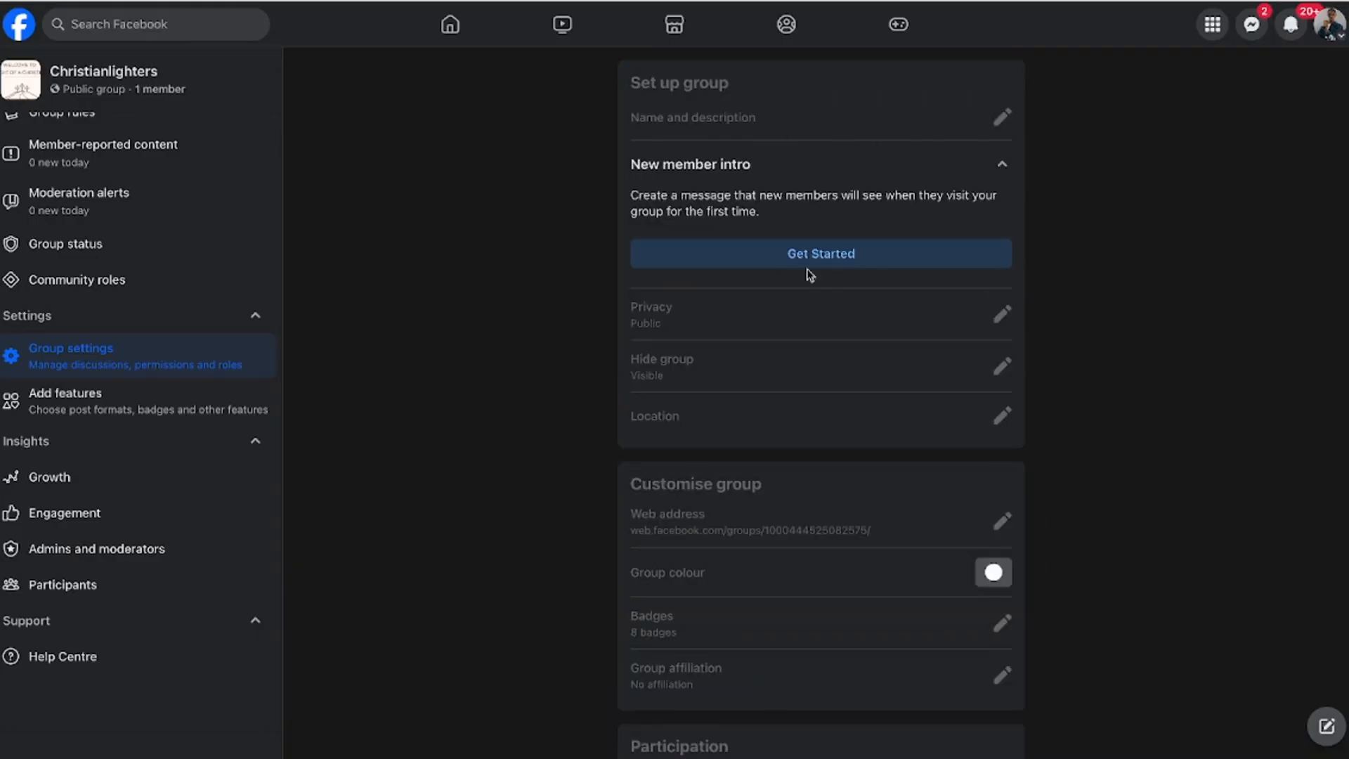
left_click(998, 168)
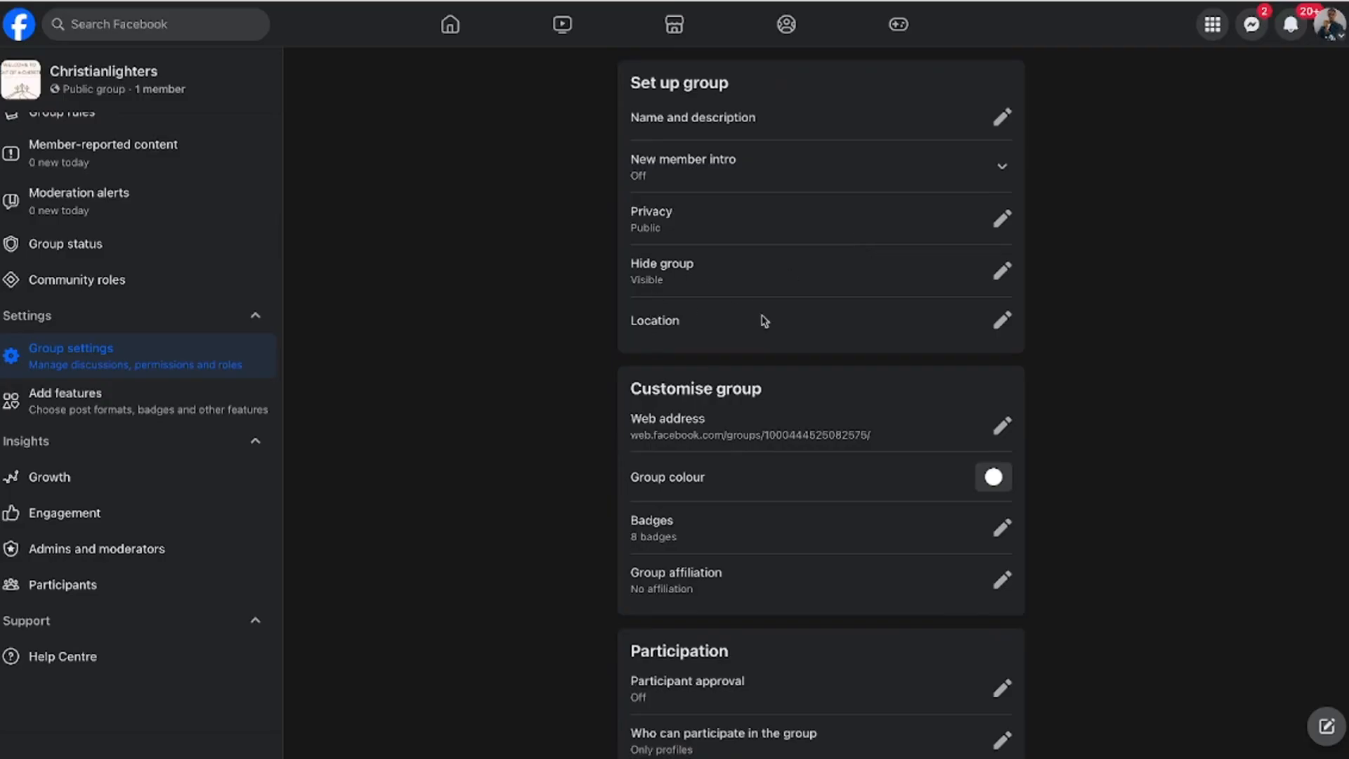
scroll(828, 394, "down", 2)
scroll(789, 314, "up", 2)
left_click(1005, 168)
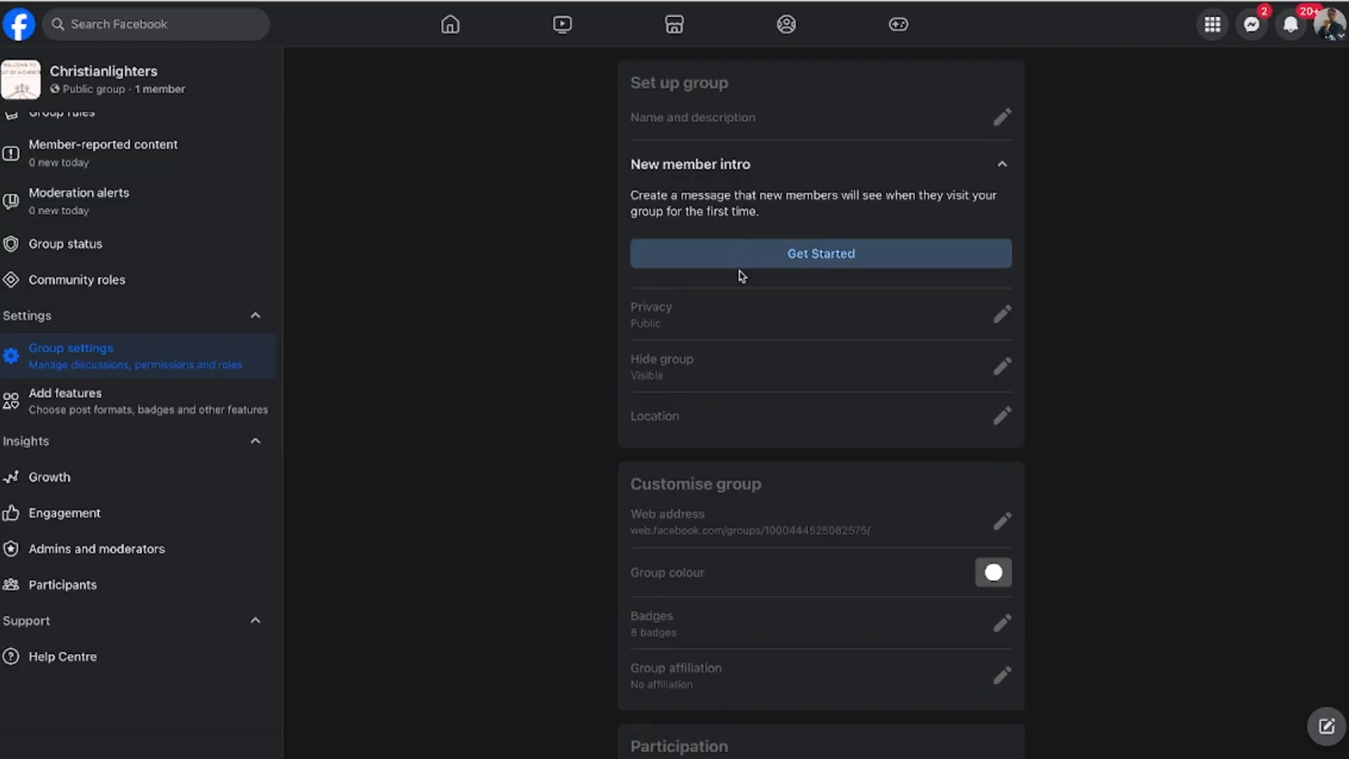
left_click(999, 167)
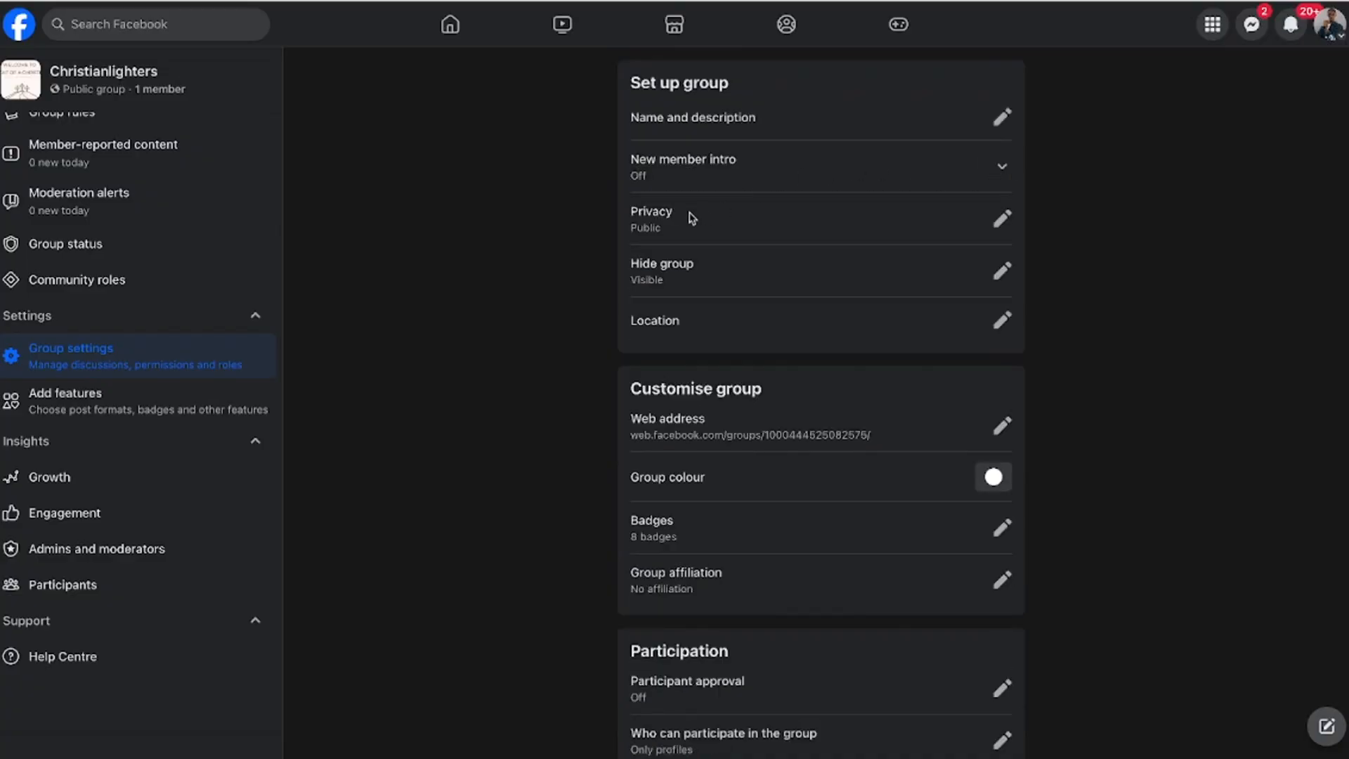
Review the group's customisation, participation, discussion and post format settings, and return to the Facebook home feed
scroll(764, 371, "down", 3)
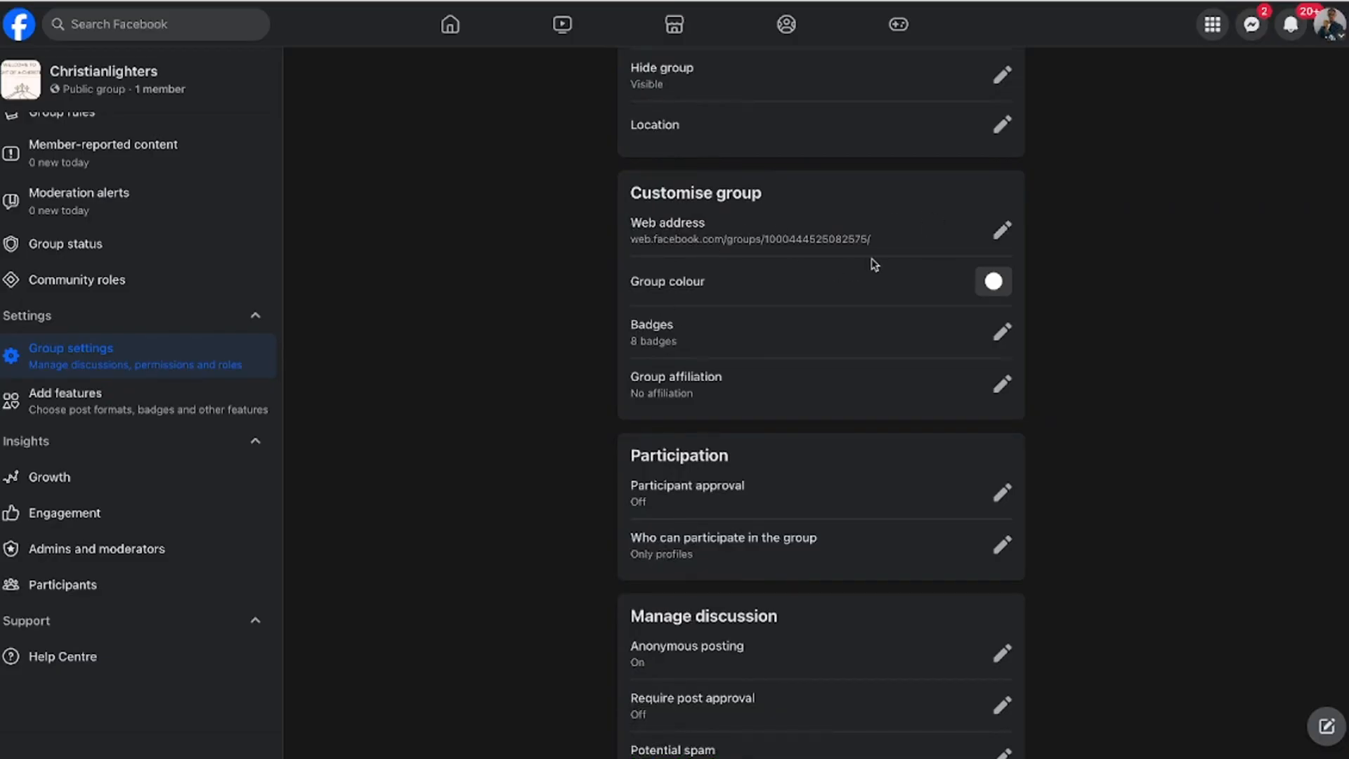
scroll(881, 431, "down", 2)
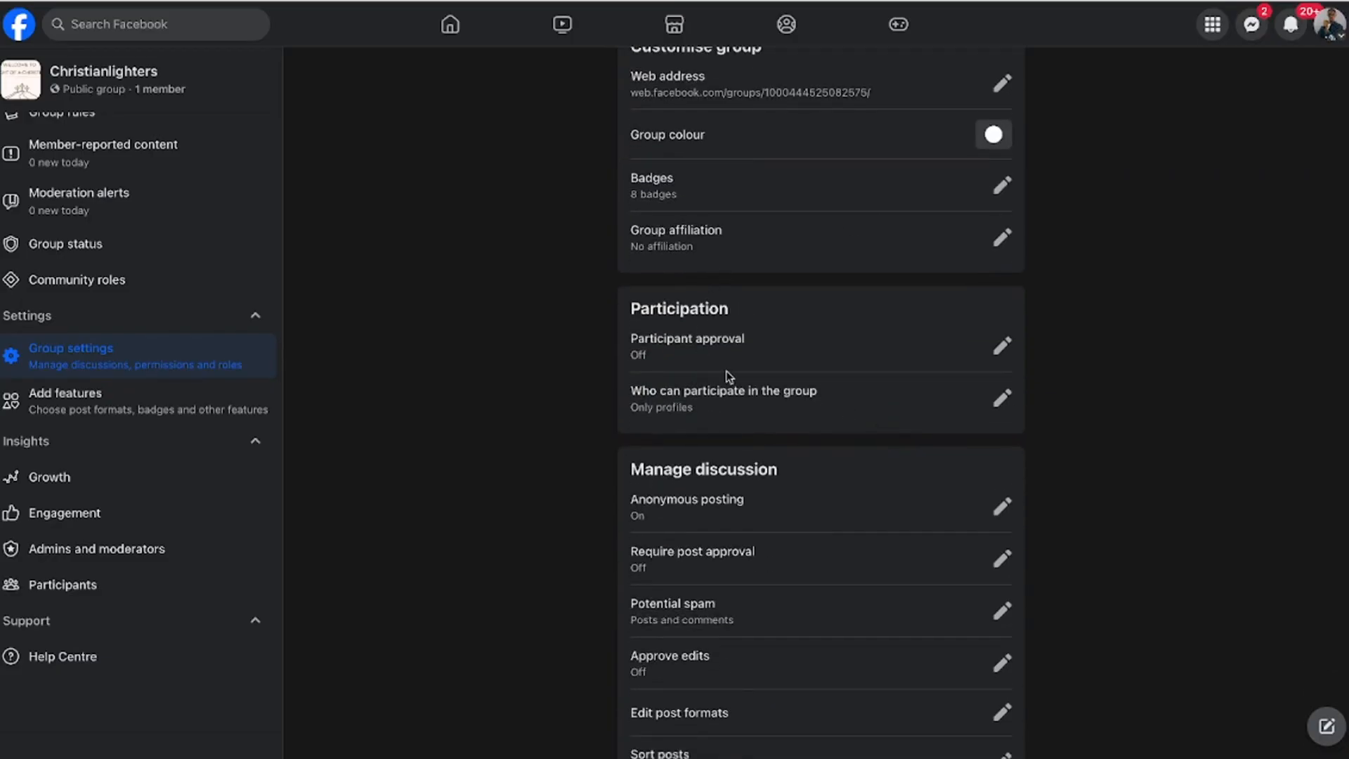
scroll(839, 540, "down", 10)
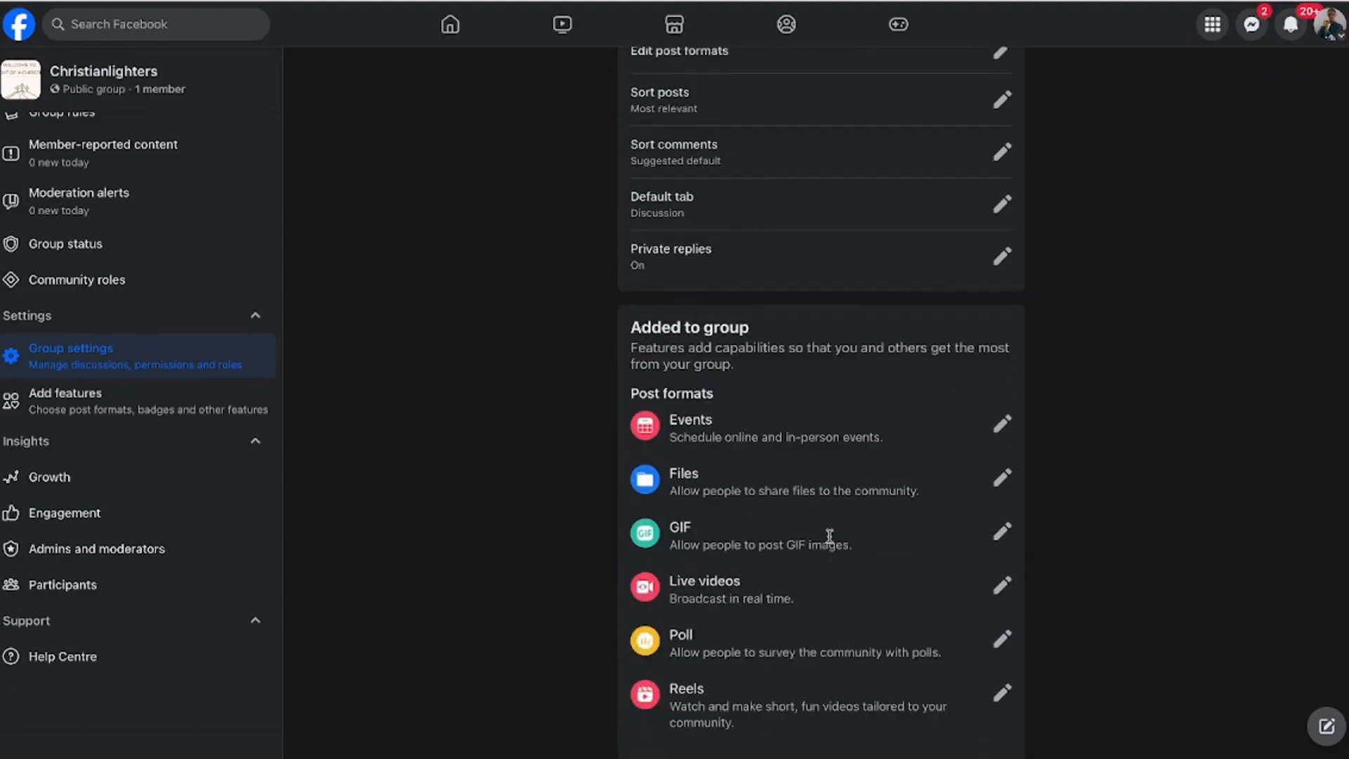
scroll(833, 540, "up", 13)
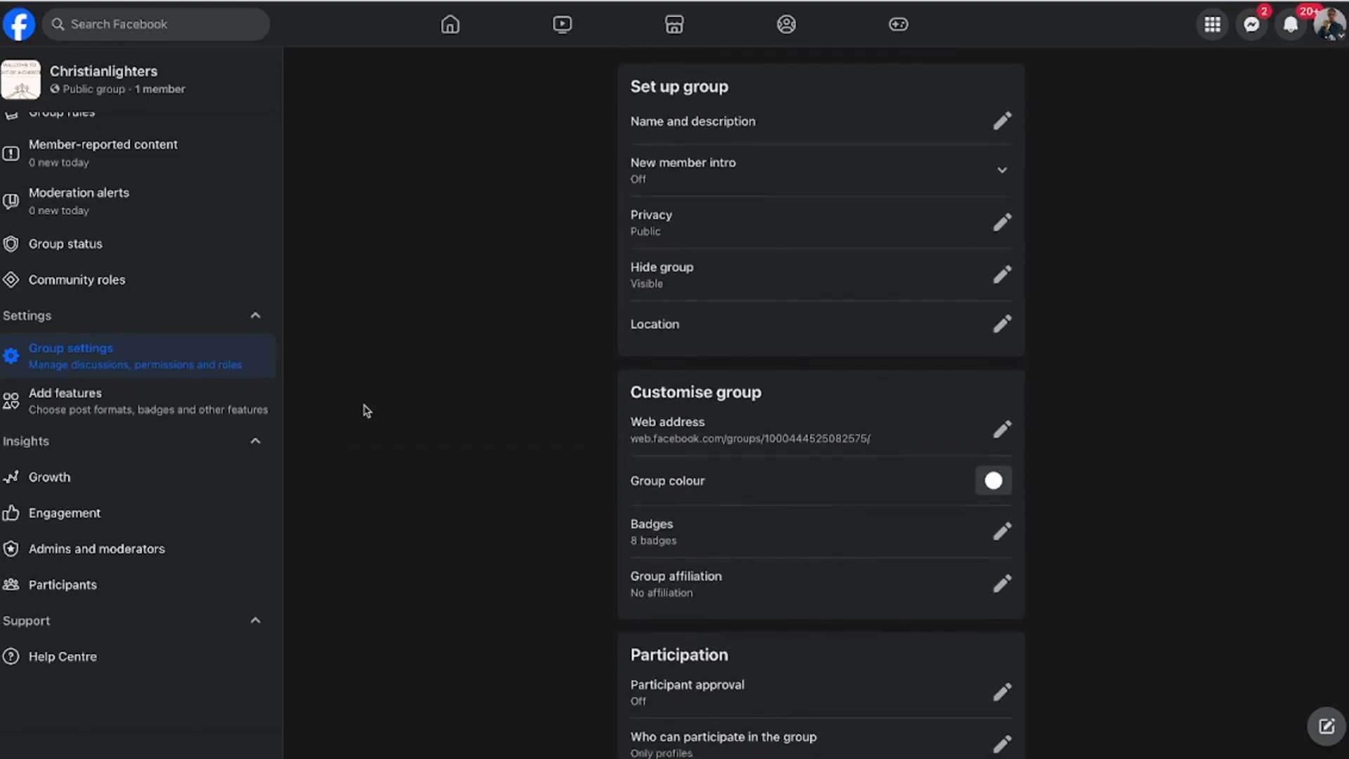
scroll(70, 352, "up", 6)
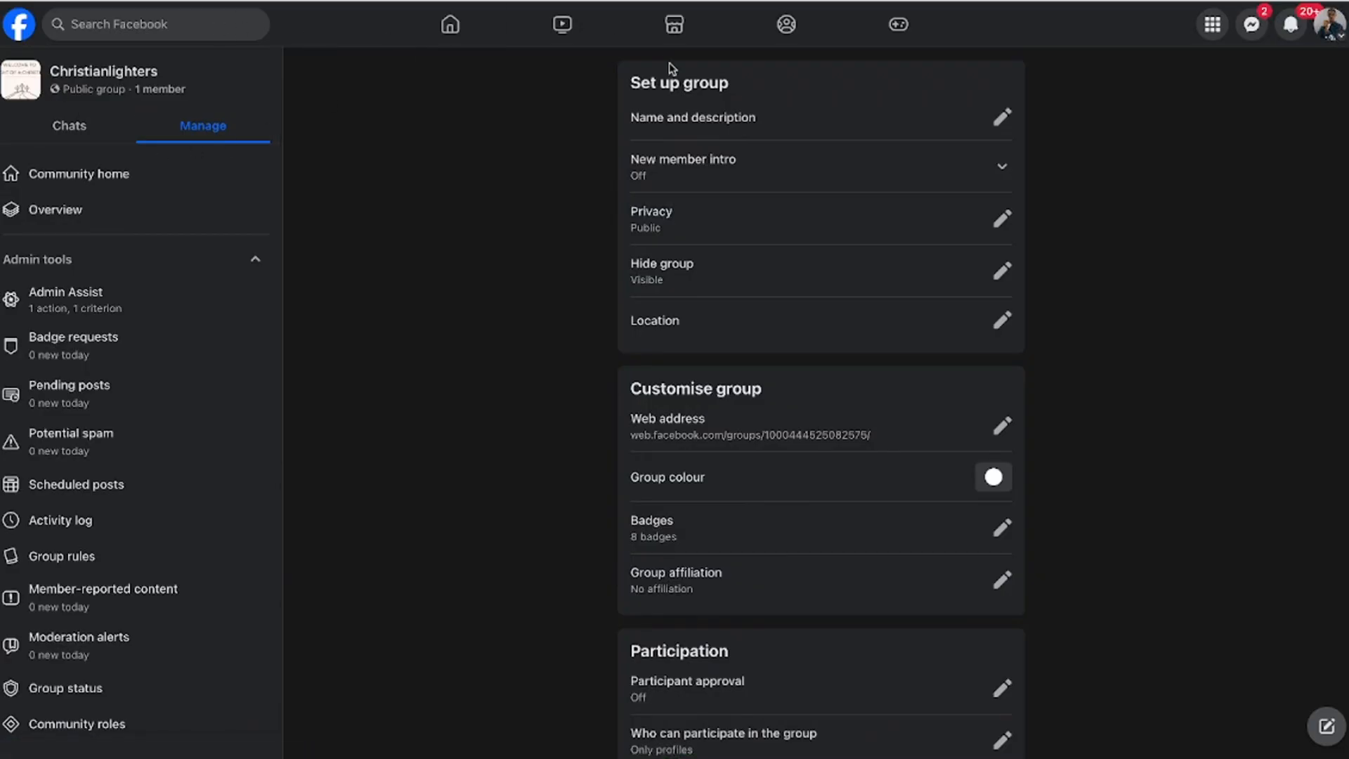
left_click(458, 30)
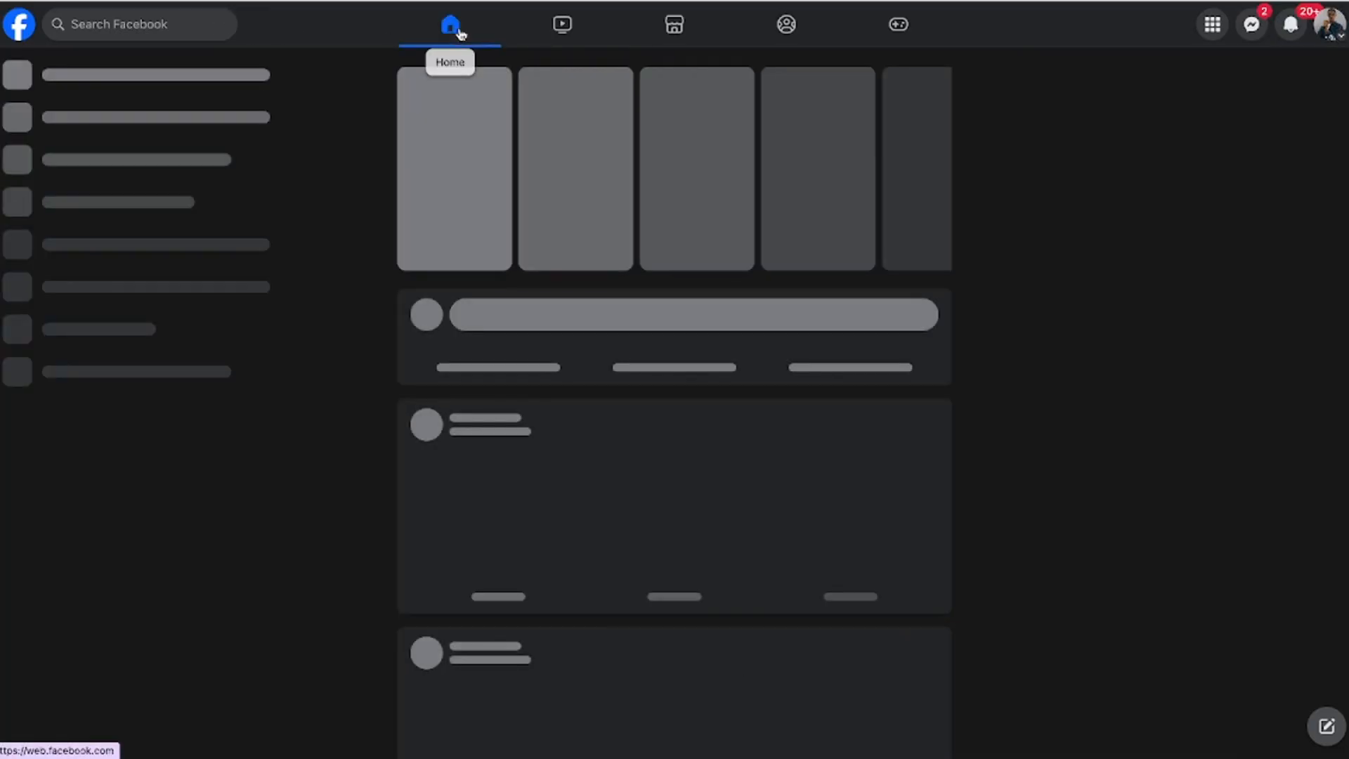